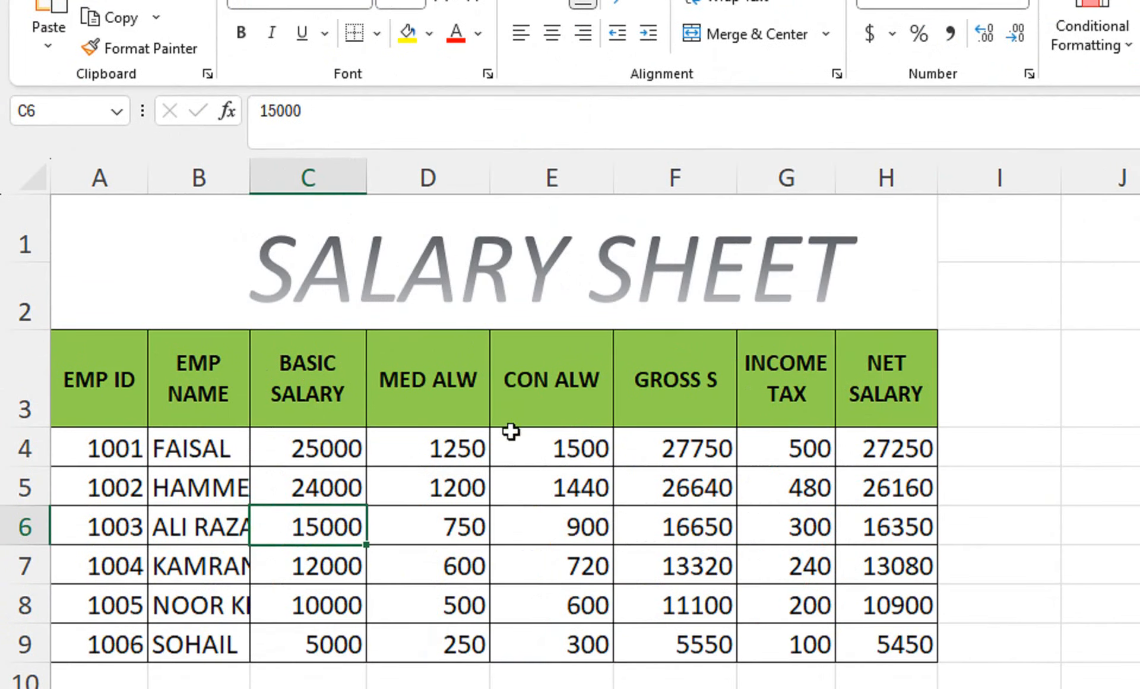
Step: Inspect the MED ALW formula in cell D4
{"action": "left_click", "coordinate": [441, 444]}
{"action": "double_click", "coordinate": [442, 445]}
{"action": "key", "text": "Return"}
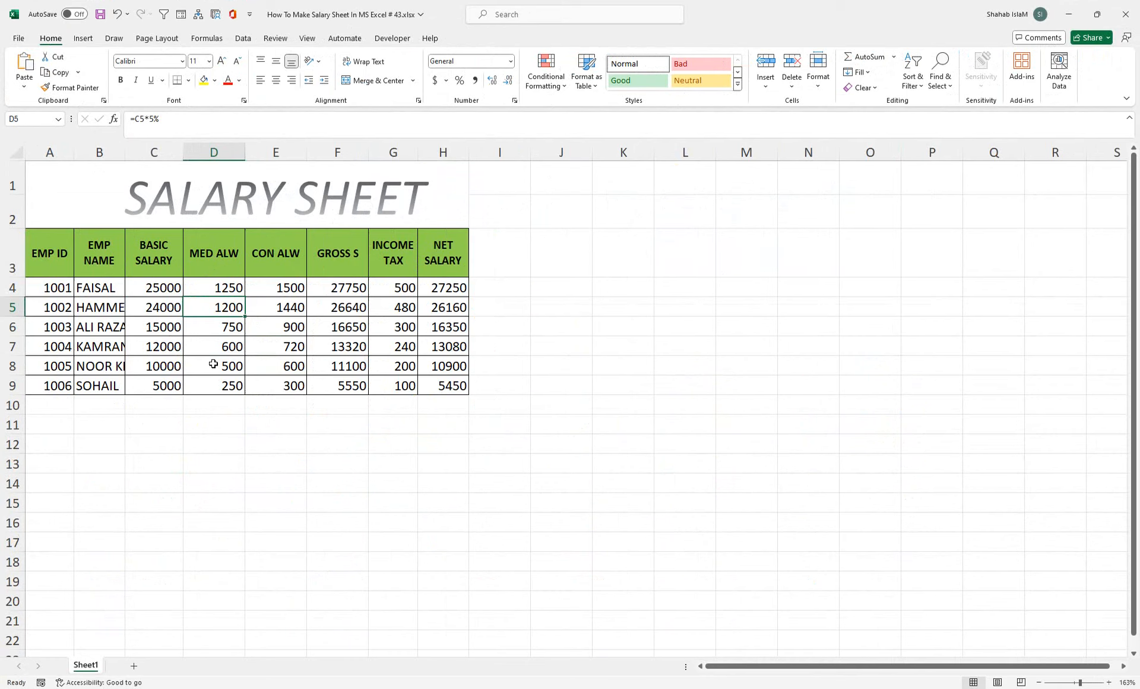
Step: Open the On-Screen Keyboard with Win+Ctrl+O and position it over the salary sheet
{"action": "key", "text": "ctrl+super+o"}
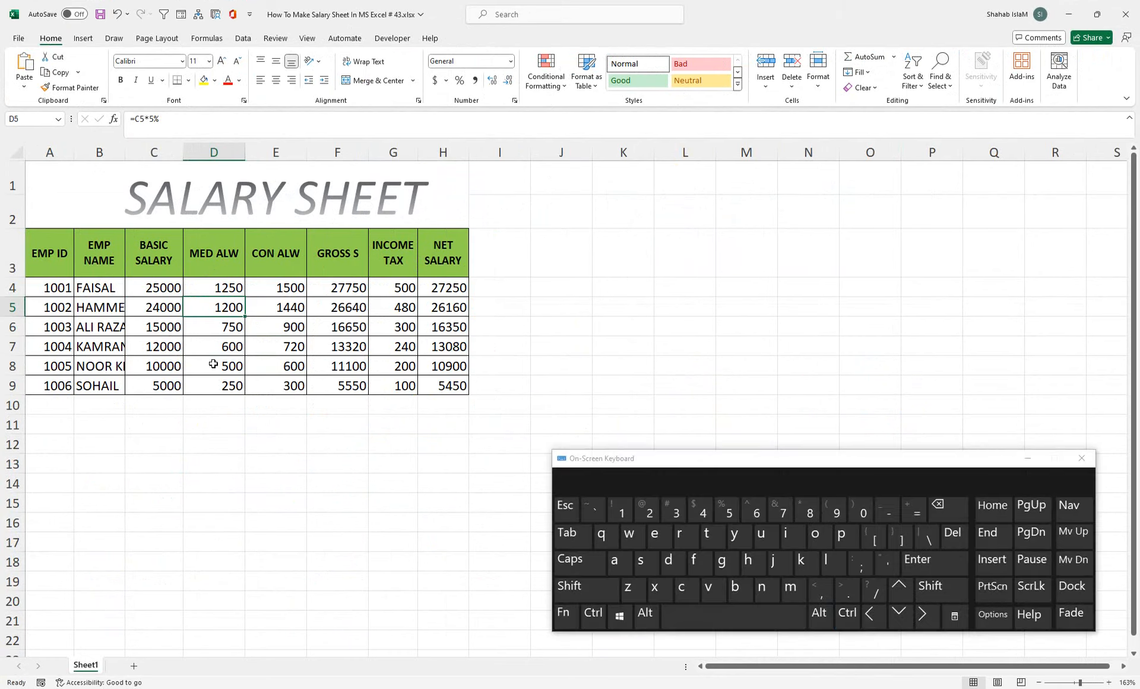
{"action": "left_click_drag", "start_coordinate": [562, 459], "coordinate": [290, 411]}
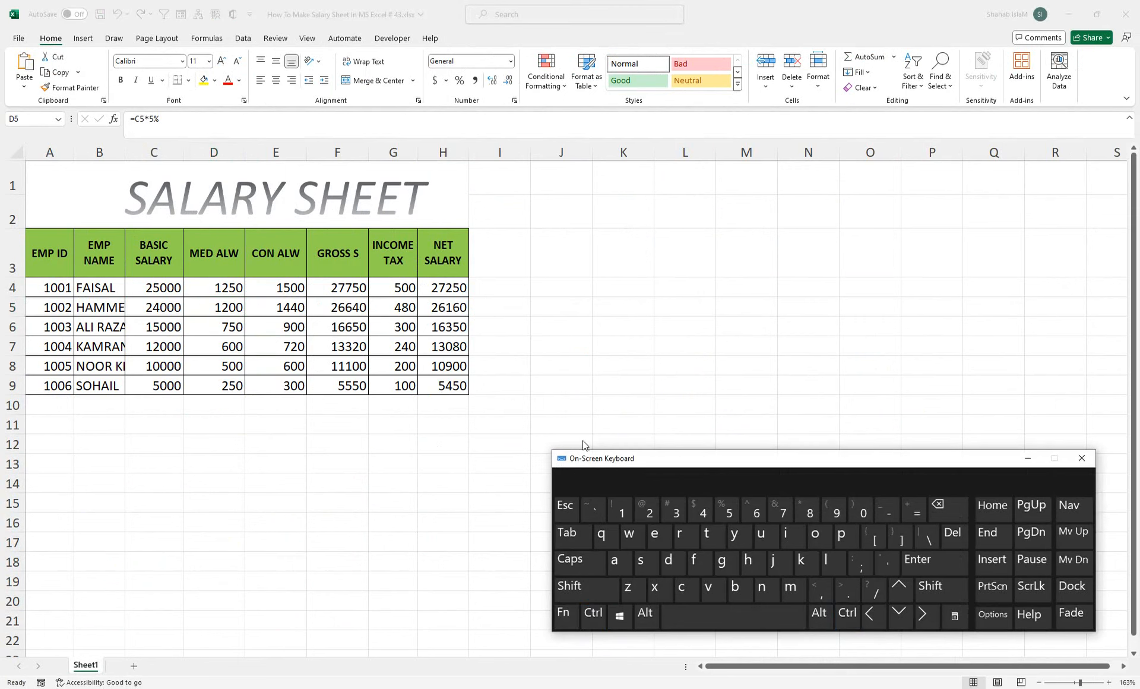
{"action": "left_click_drag", "start_coordinate": [587, 458], "coordinate": [288, 431]}
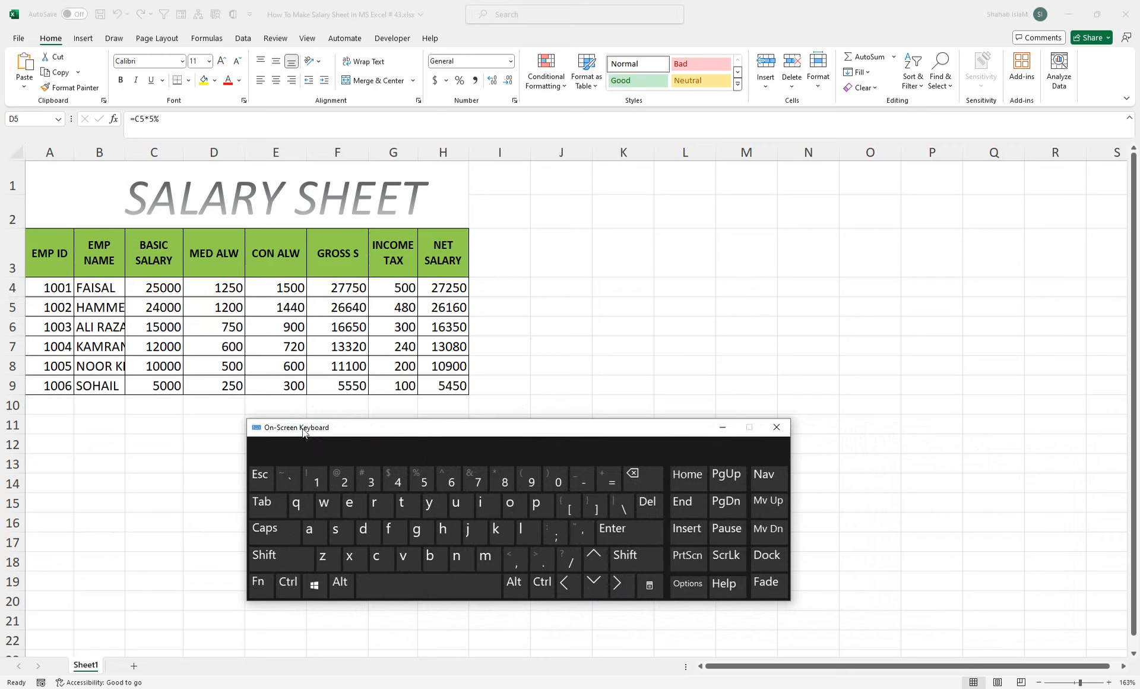
{"action": "left_click_drag", "start_coordinate": [299, 430], "coordinate": [342, 461]}
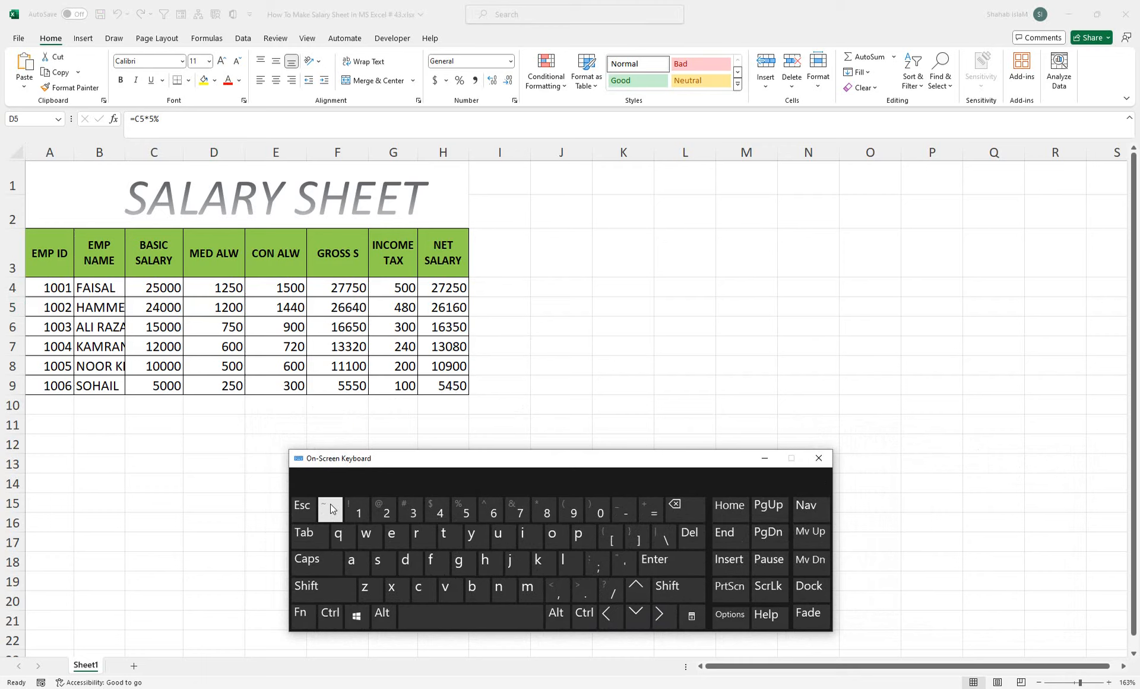
Step: Check D5's formula, then try the backtick and Shift keys in empty cell J5
{"action": "left_click", "coordinate": [577, 300]}
{"action": "key", "text": "F2"}
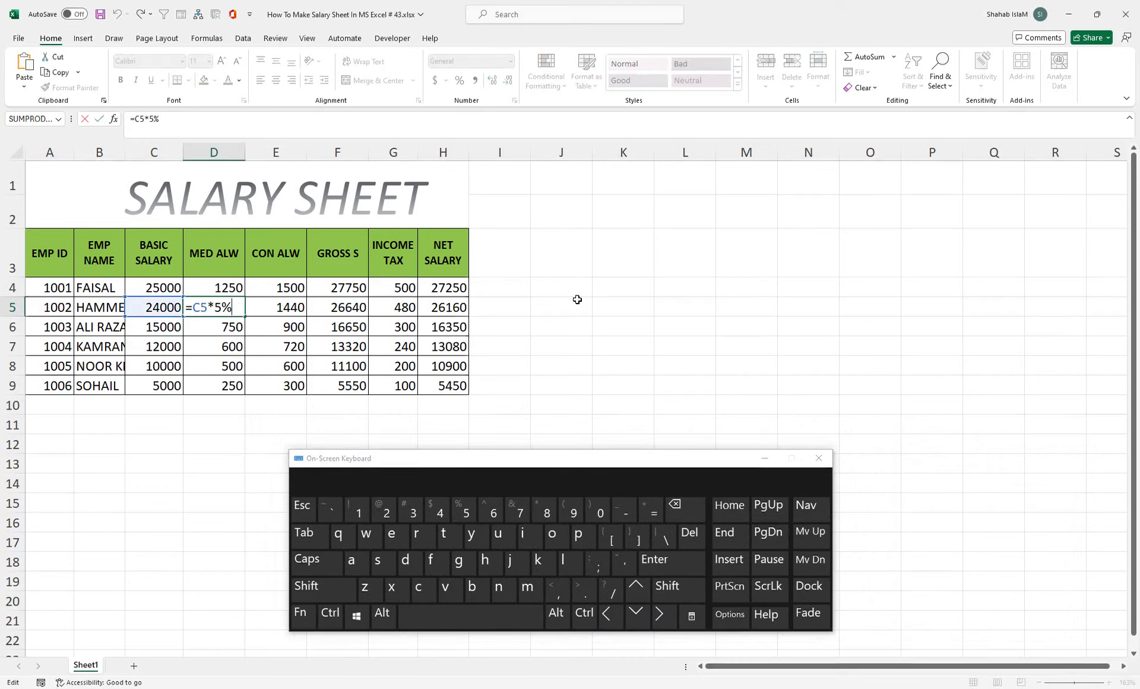
{"action": "key", "text": "Return"}
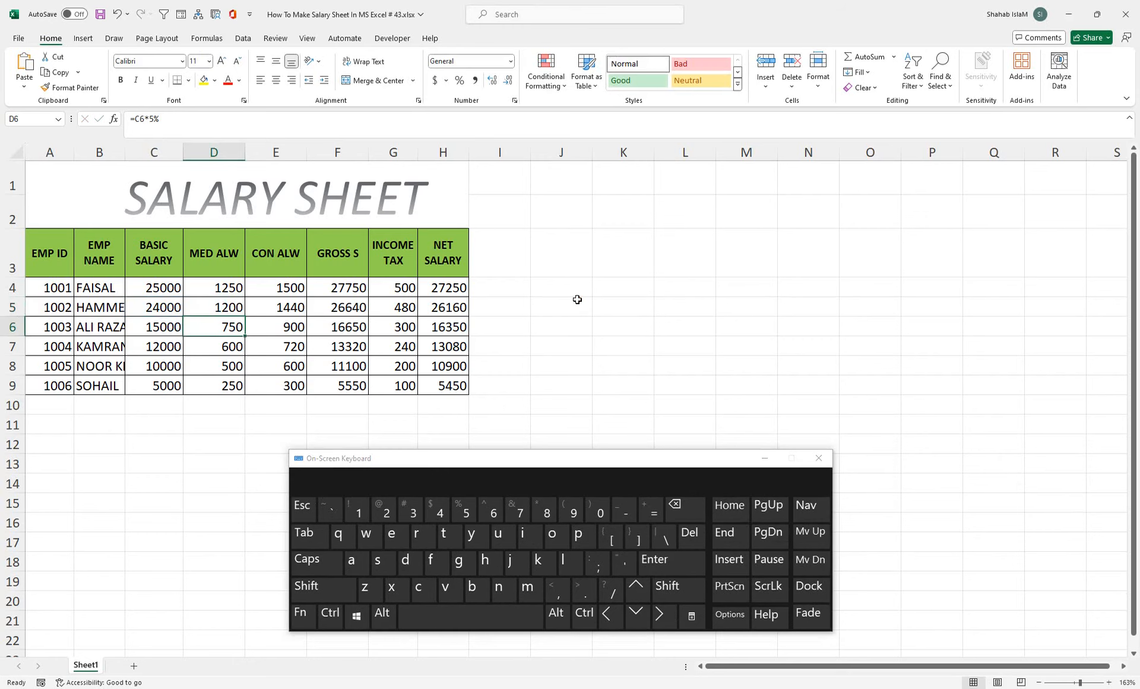
{"action": "left_click", "coordinate": [577, 299]}
{"action": "type", "text": "`"}
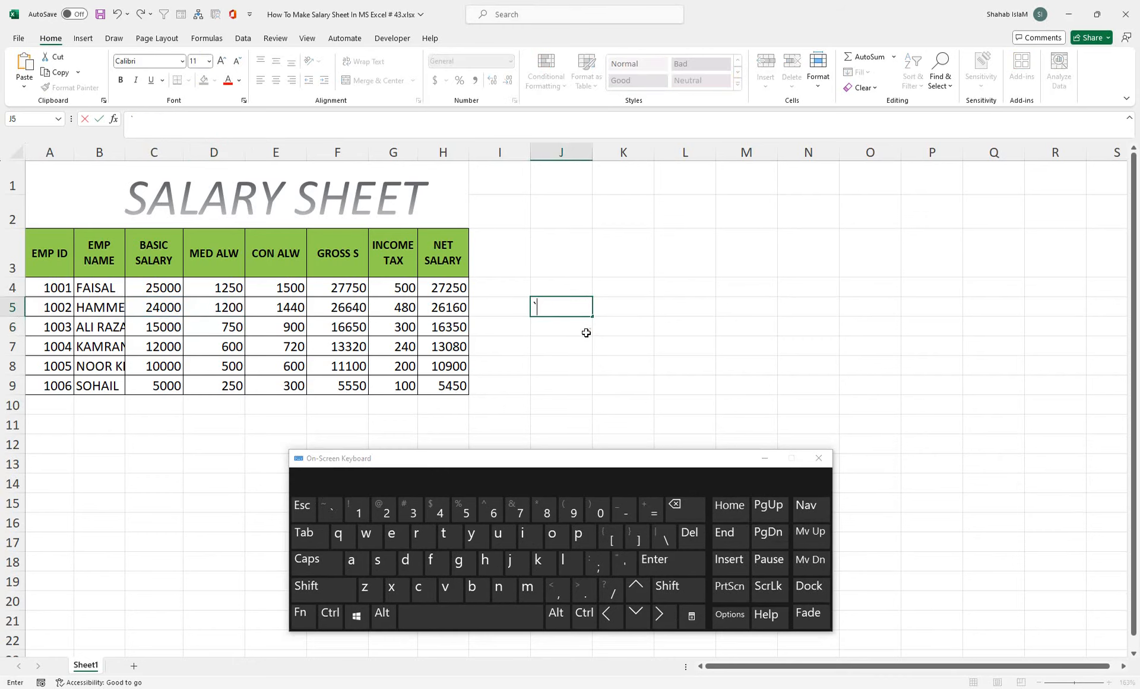
{"action": "key", "text": "shift"}
{"action": "left_click", "coordinate": [579, 346]}
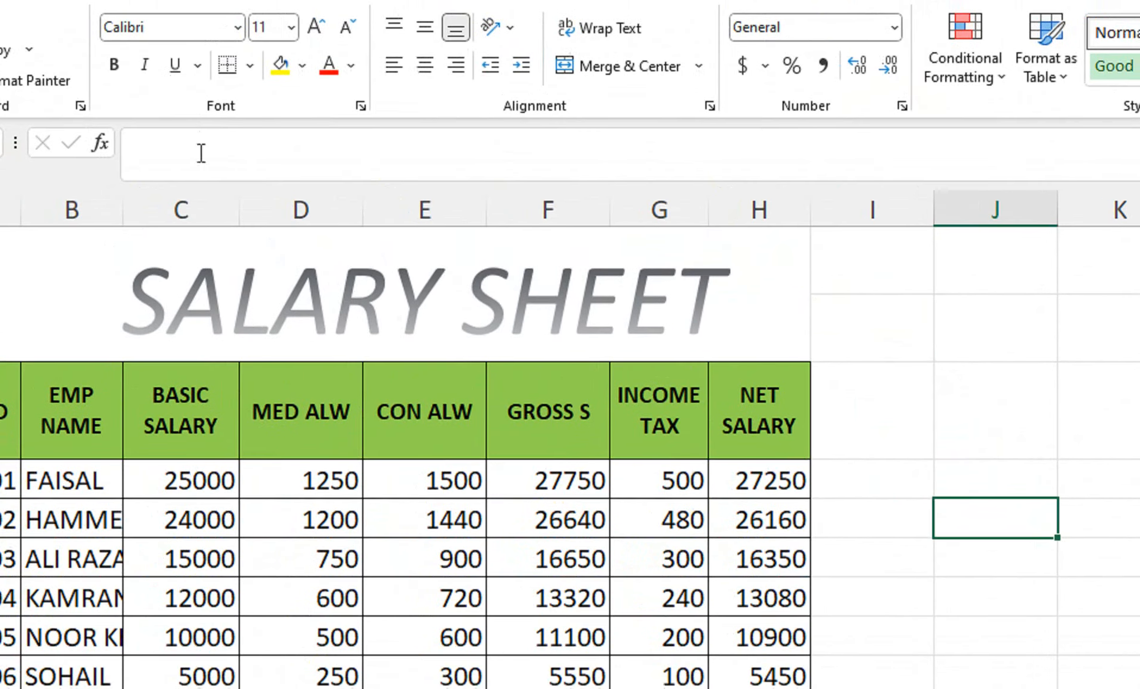
{"action": "left_click", "coordinate": [311, 469]}
{"action": "left_click", "coordinate": [408, 469]}
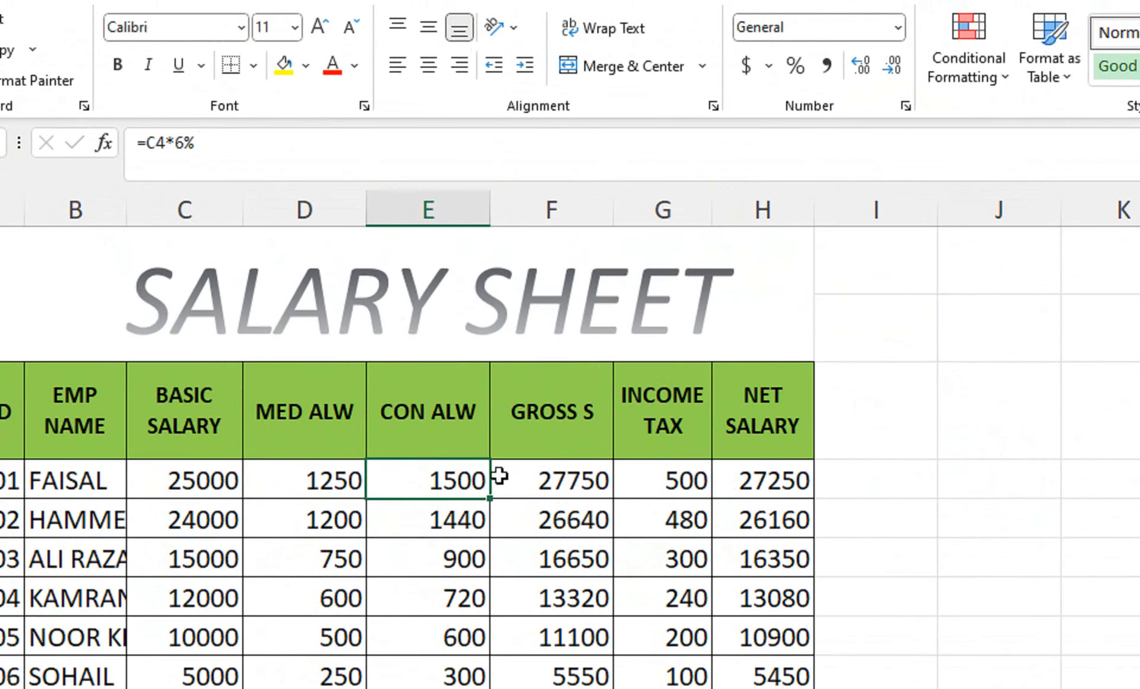
{"action": "left_click", "coordinate": [553, 480]}
{"action": "left_click", "coordinate": [665, 482]}
{"action": "left_click", "coordinate": [743, 480]}
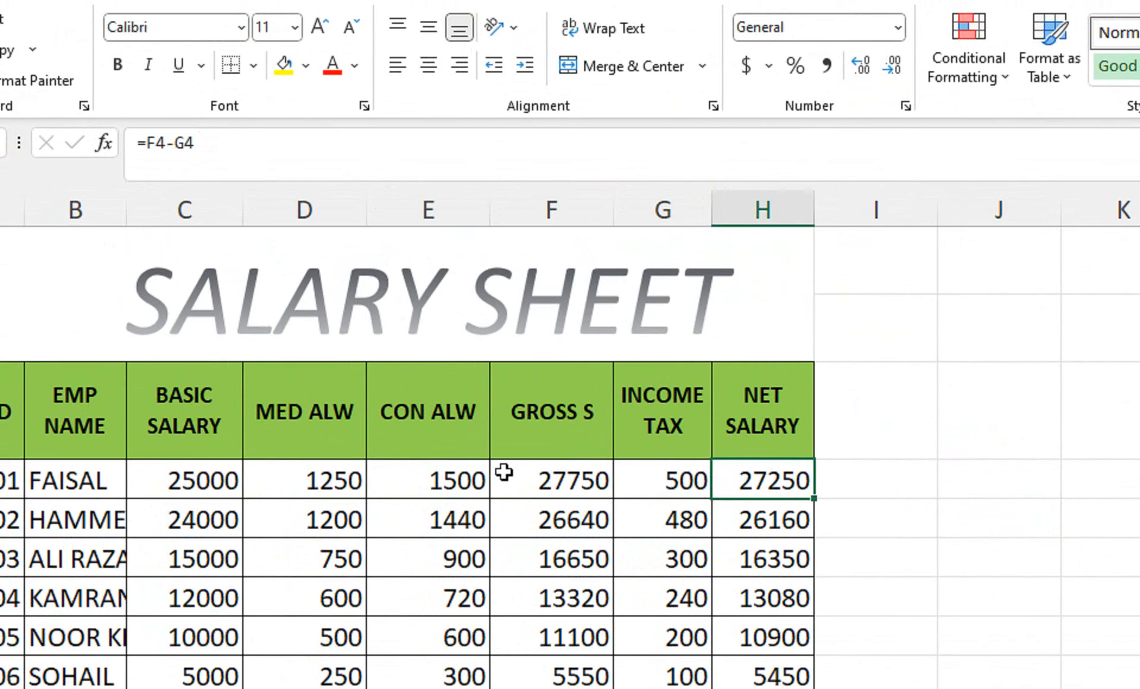
{"action": "key", "text": "ctrl+grave"}
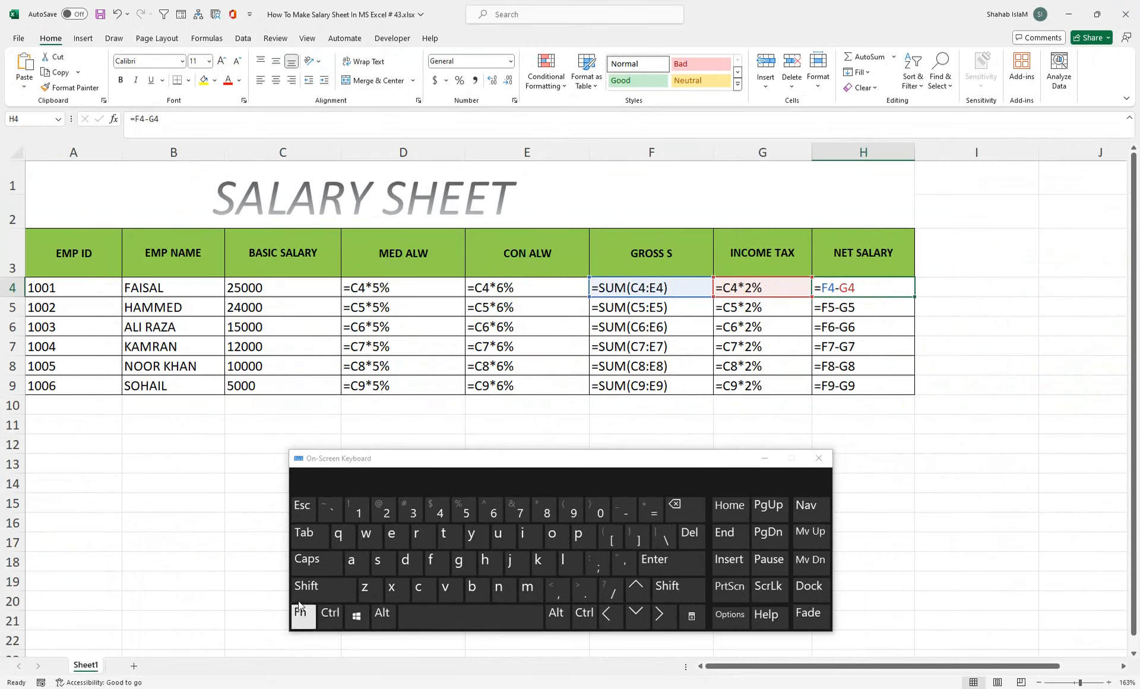
{"action": "left_click", "coordinate": [330, 612]}
{"action": "left_click", "coordinate": [331, 509]}
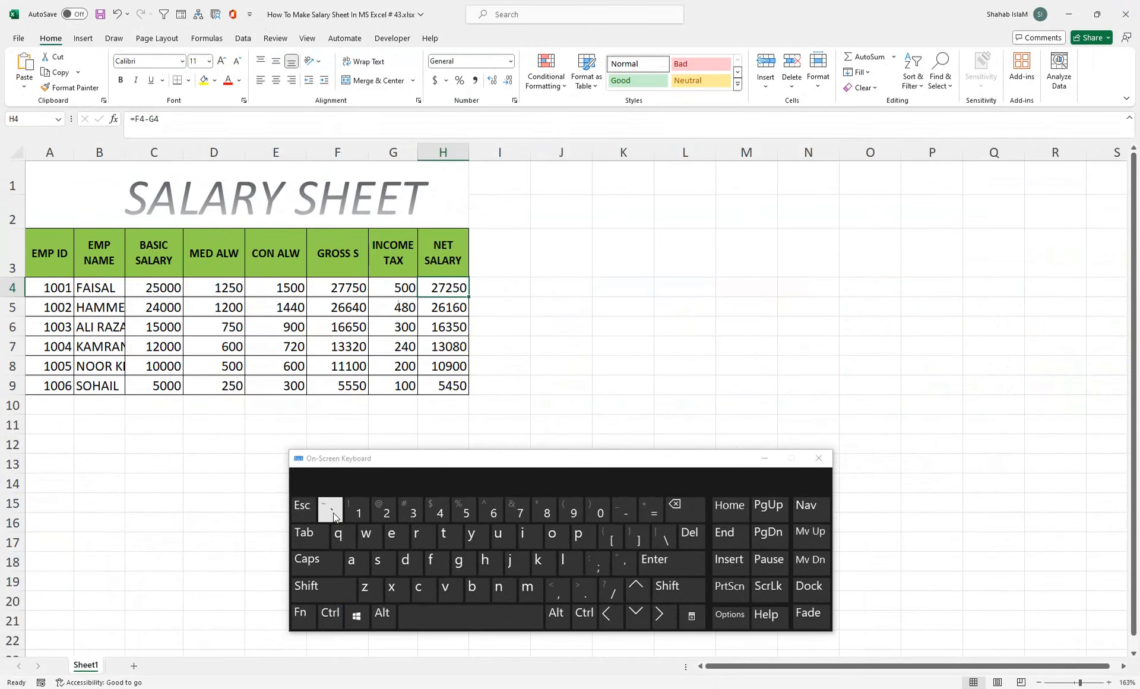
{"action": "left_click", "coordinate": [330, 612]}
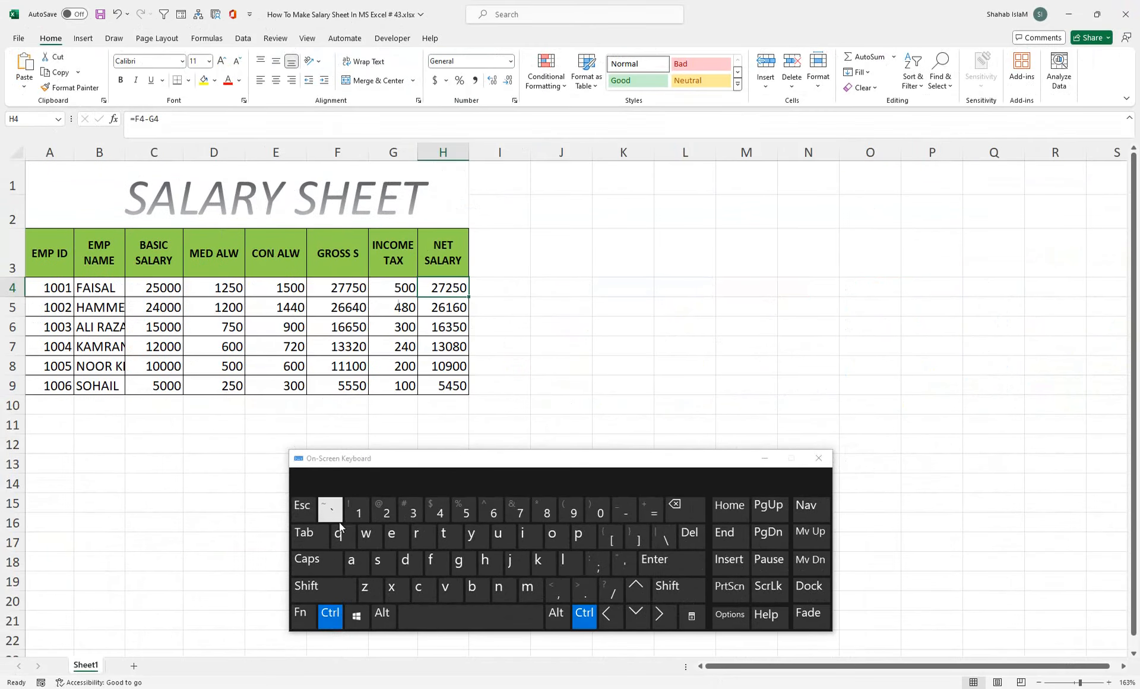
{"action": "left_click", "coordinate": [330, 509]}
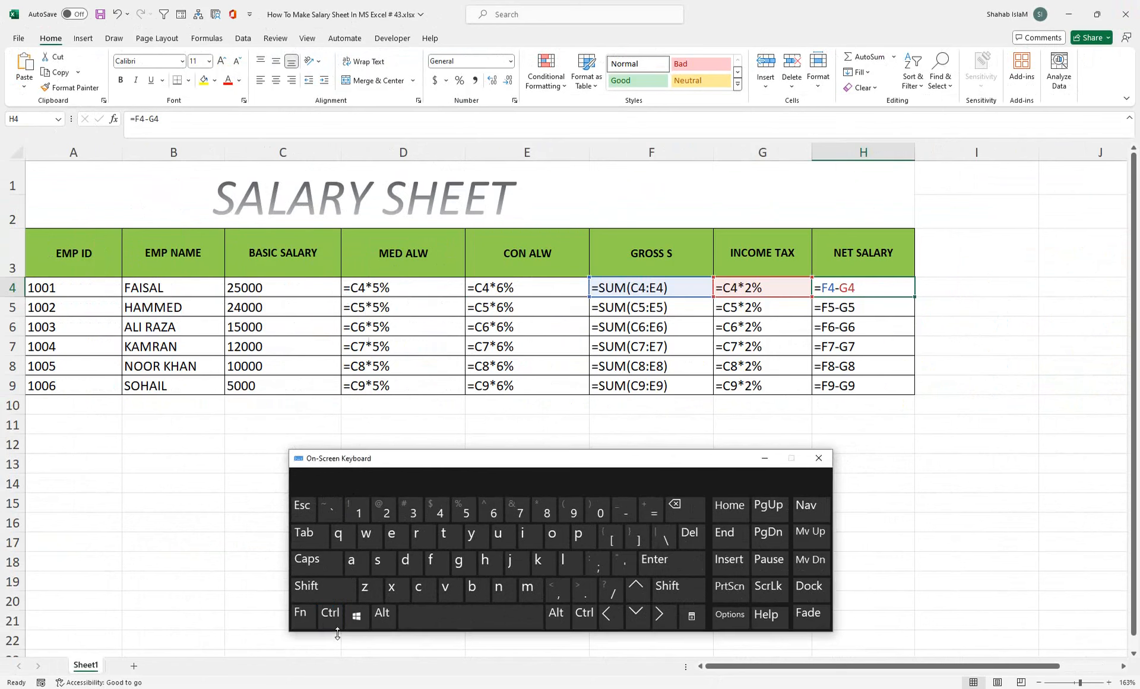
{"action": "left_click", "coordinate": [330, 612]}
{"action": "left_click", "coordinate": [331, 509]}
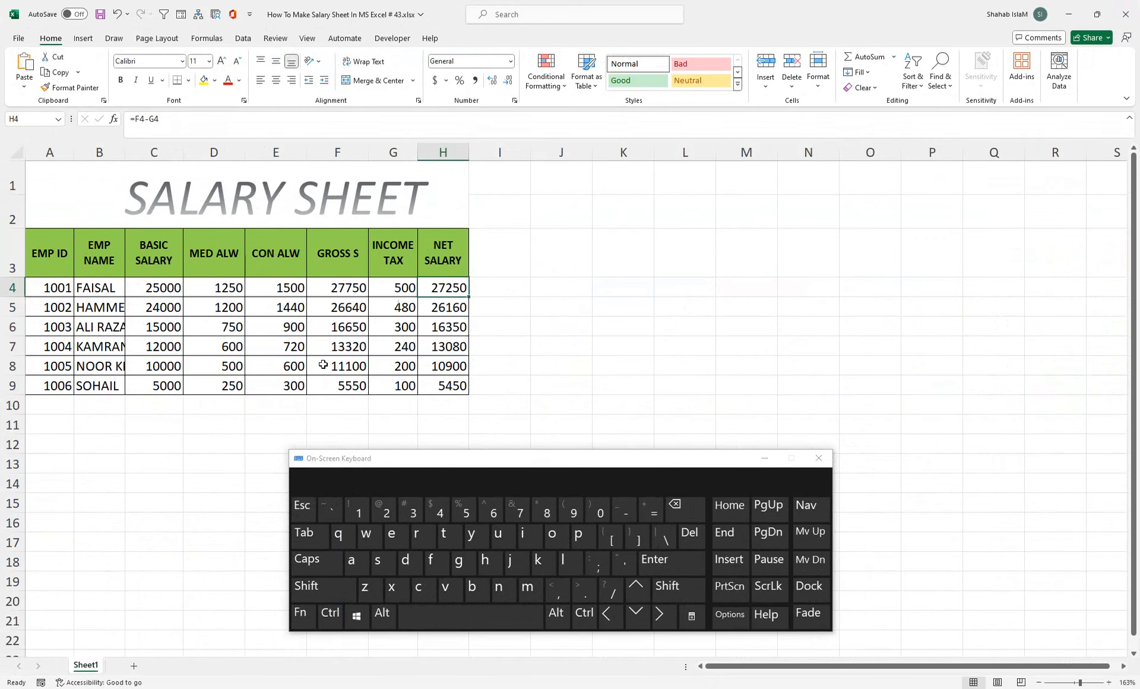
{"action": "key", "text": "ctrl"}
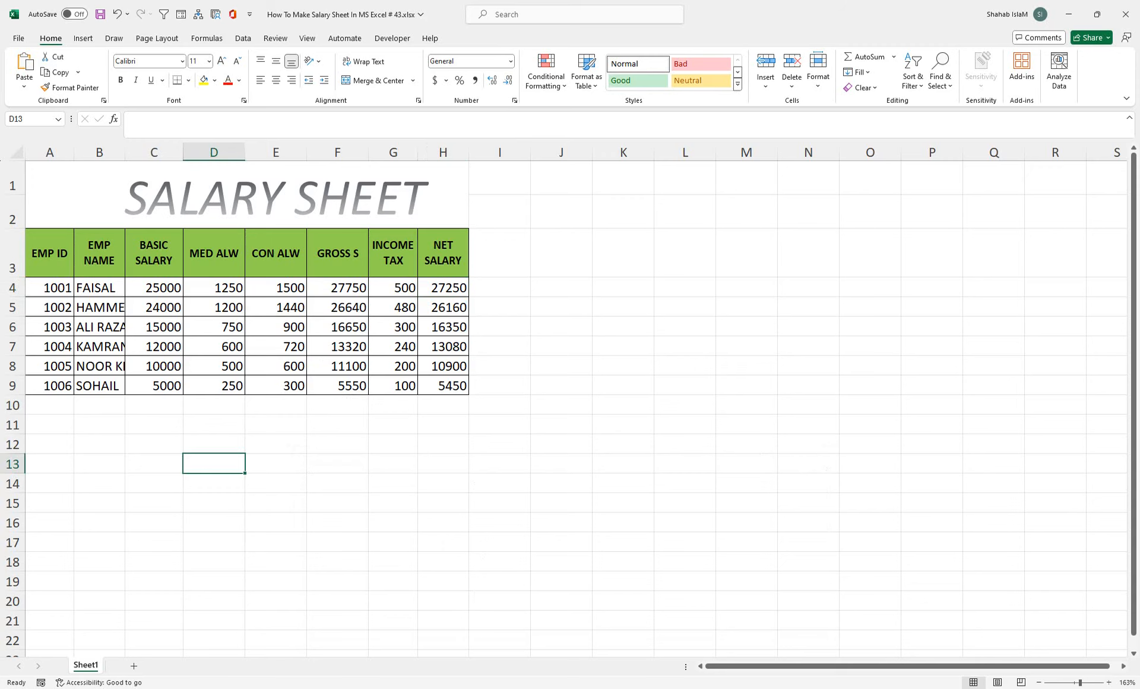
{"action": "key", "text": "super+ctrl+o"}
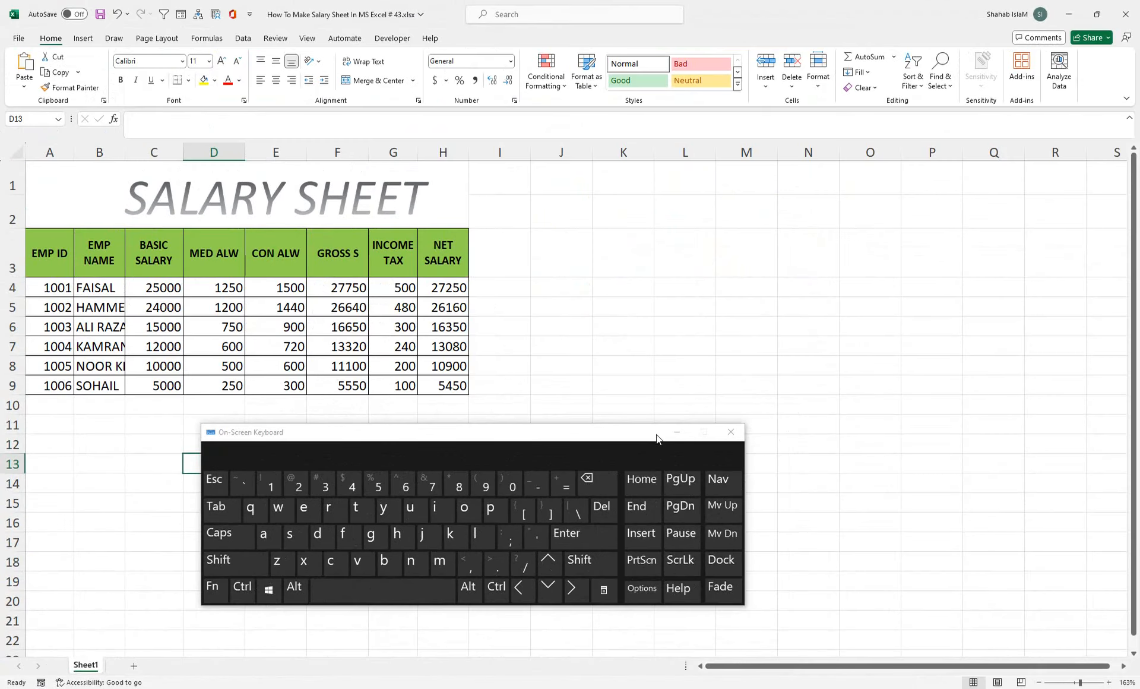
Step: Copy Sheet1 as Sheet1 (2) via Move or Copy with Create a copy, then select its BASIC SALARY–NET SALARY figures
{"action": "left_click", "coordinate": [262, 329]}
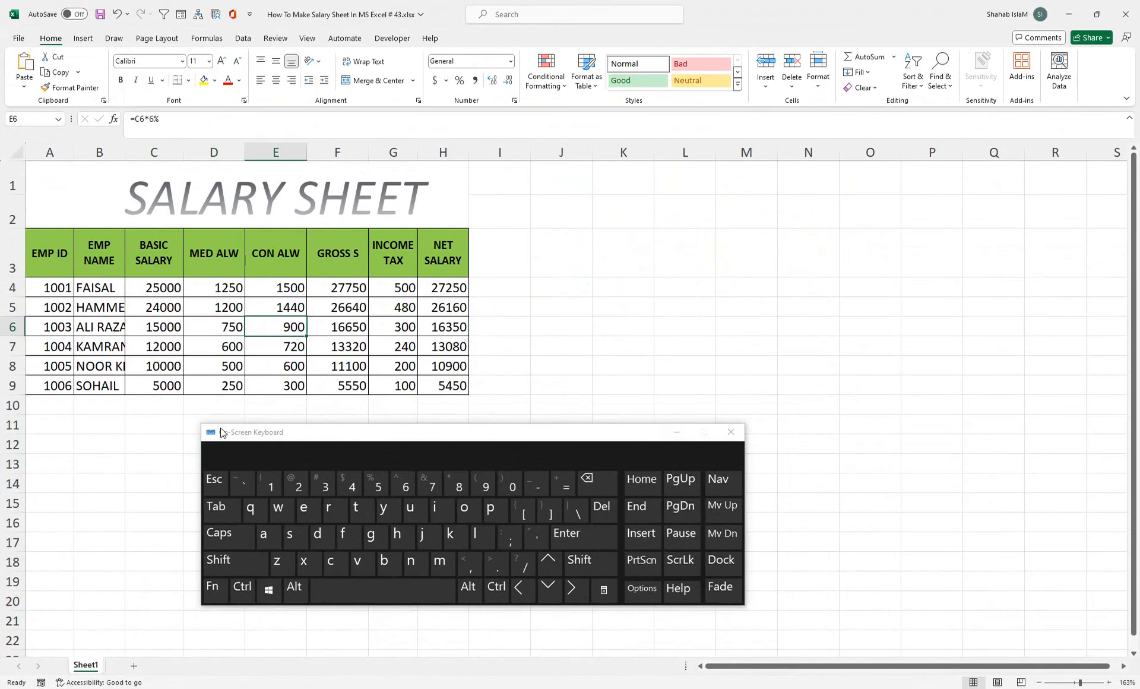
{"action": "left_click_drag", "start_coordinate": [220, 432], "coordinate": [595, 420]}
{"action": "right_click", "coordinate": [98, 668]}
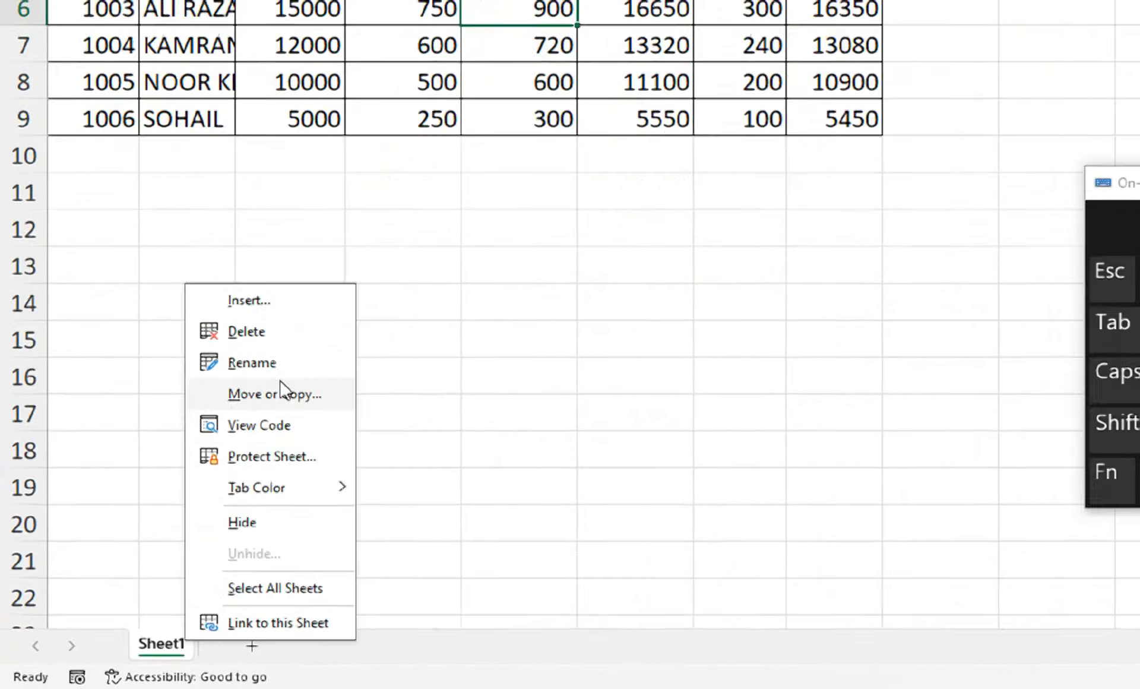
{"action": "left_click", "coordinate": [152, 530]}
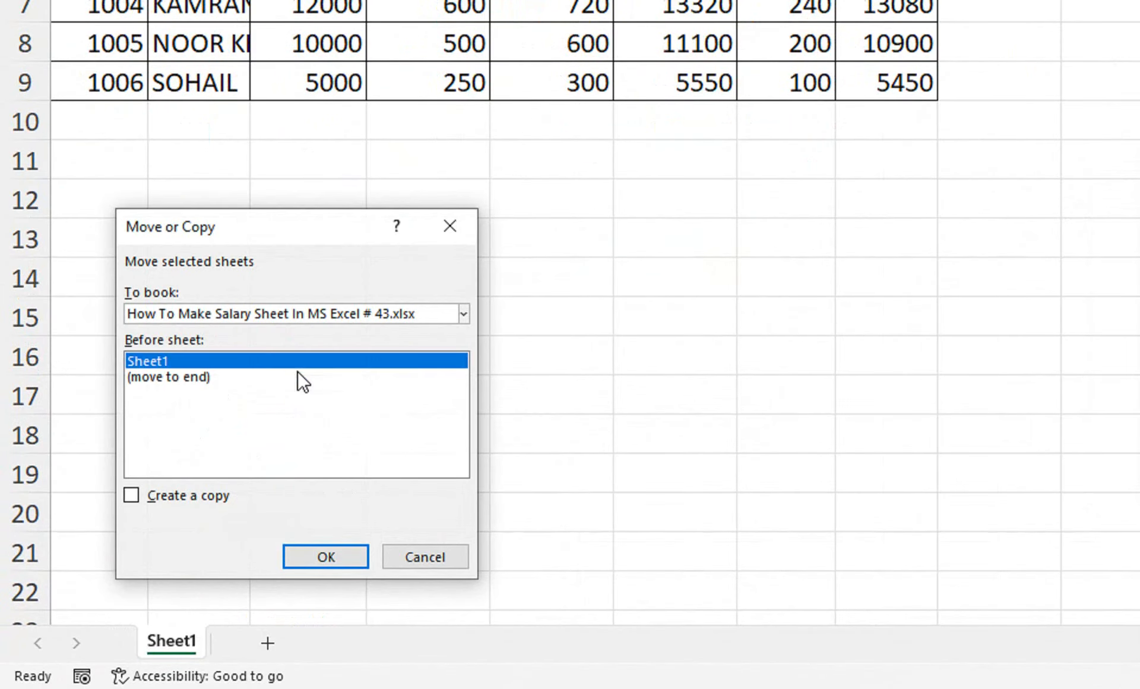
{"action": "left_click", "coordinate": [219, 497]}
{"action": "left_click", "coordinate": [298, 552]}
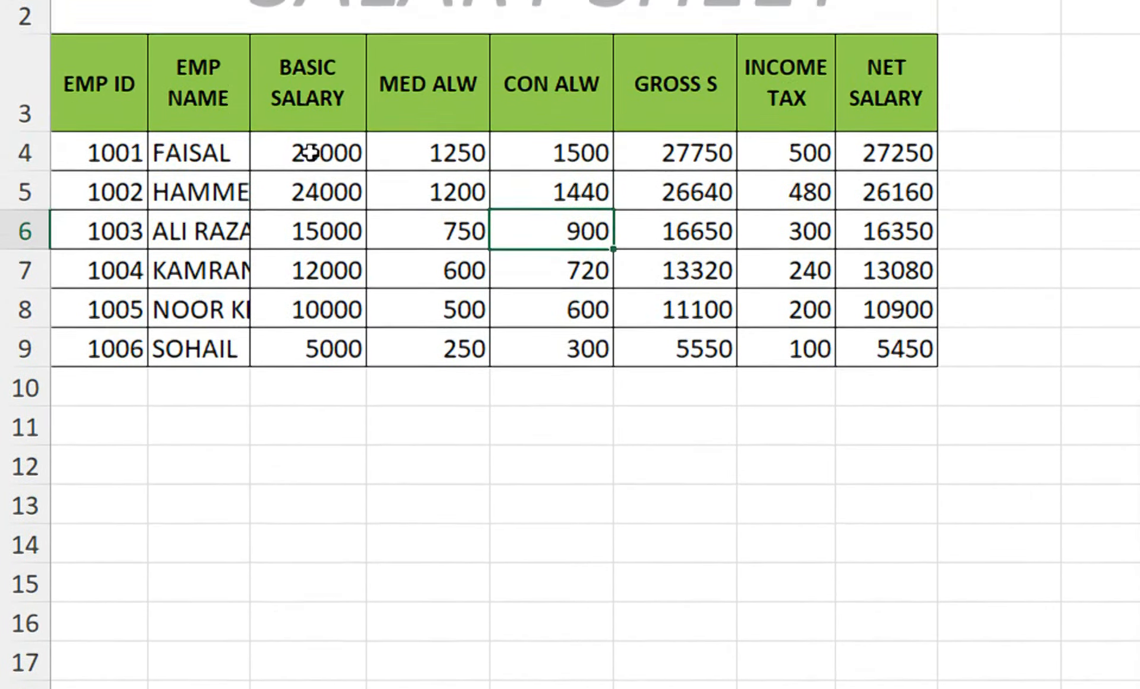
{"action": "left_click_drag", "start_coordinate": [310, 152], "coordinate": [889, 371]}
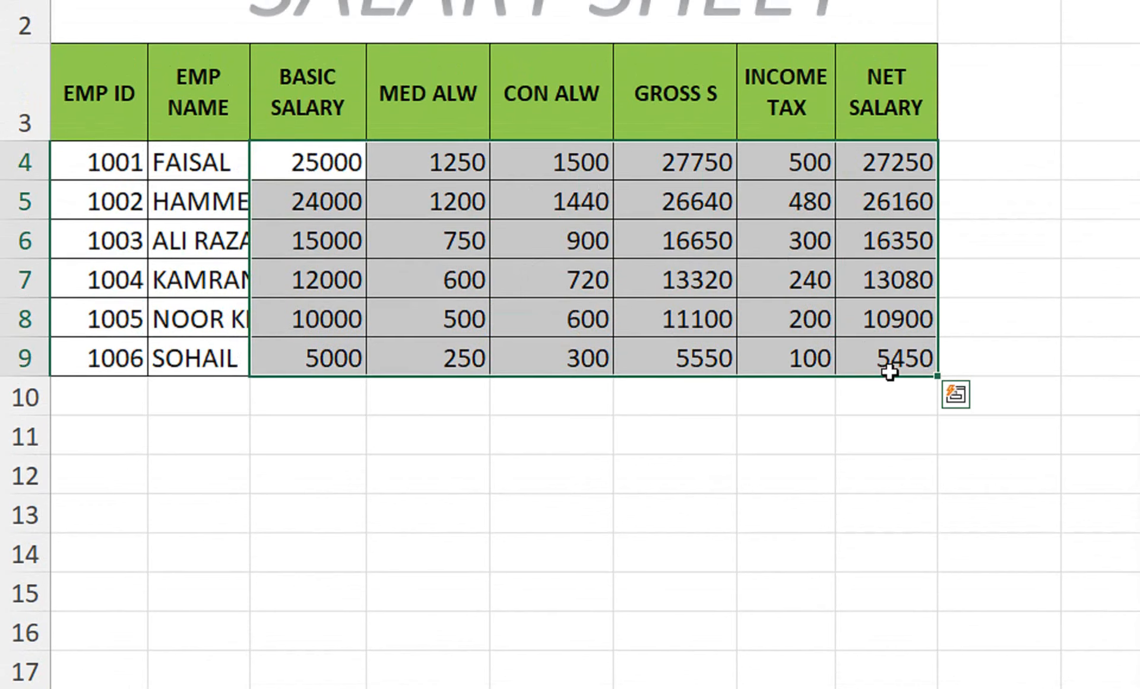
Step: Clear Sheet1 (2)'s salary figures, AutoFit the EMP NAME column, and start a formula in C4
{"action": "key", "text": "Delete"}
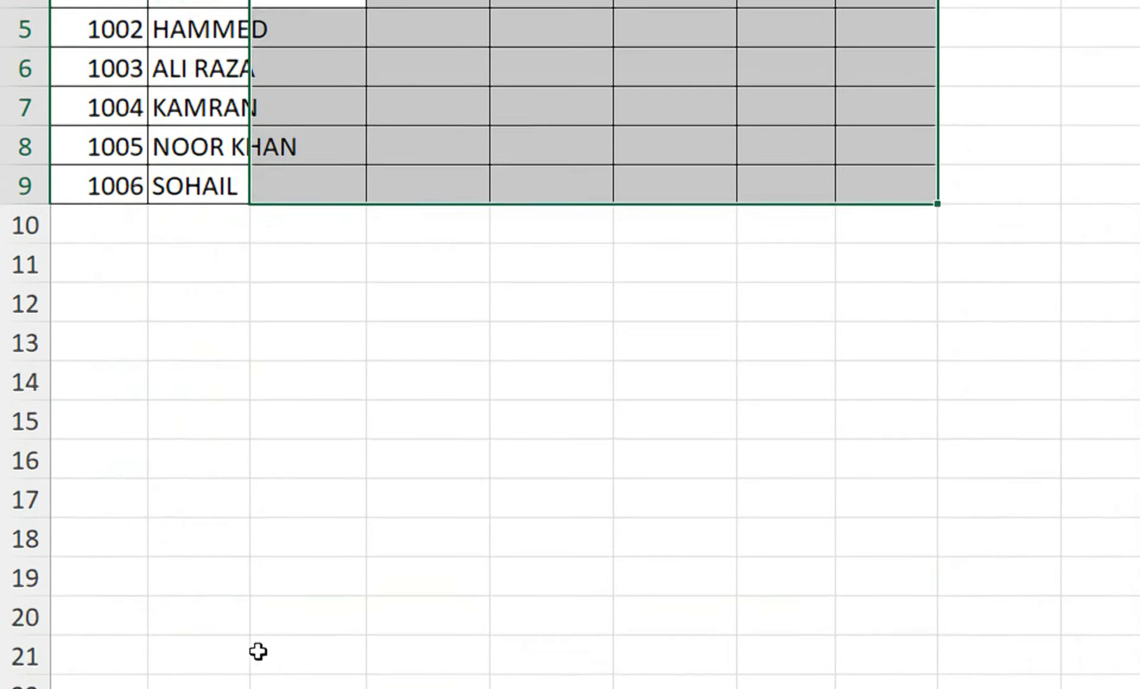
{"action": "left_click", "coordinate": [269, 638]}
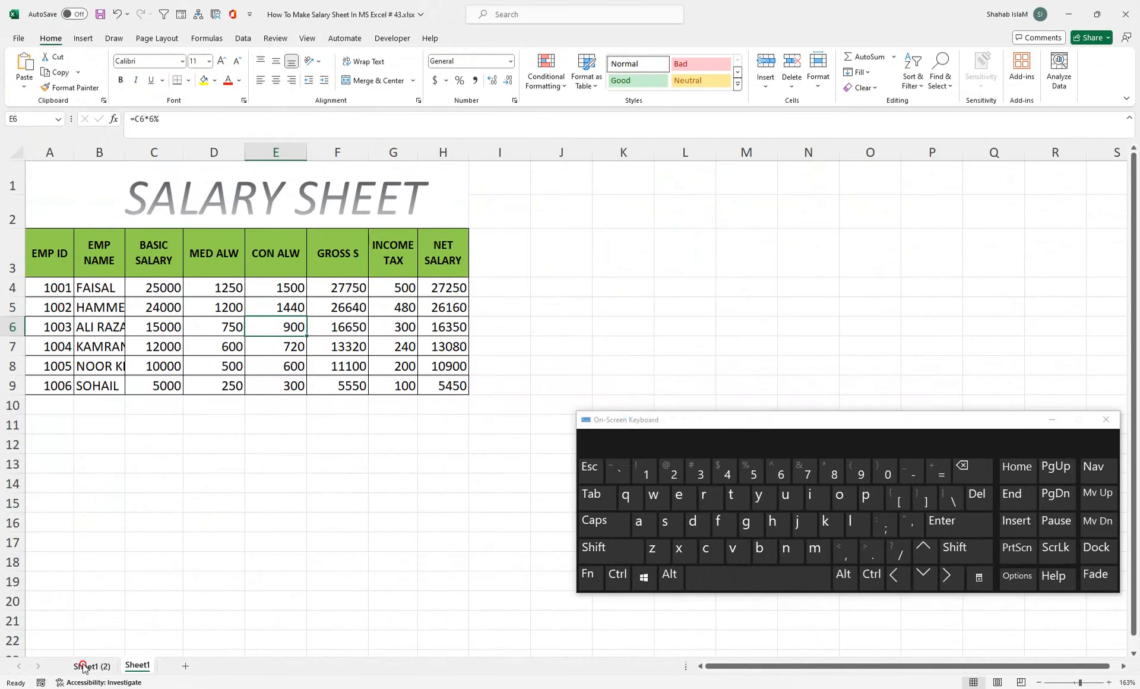
{"action": "left_click", "coordinate": [90, 666]}
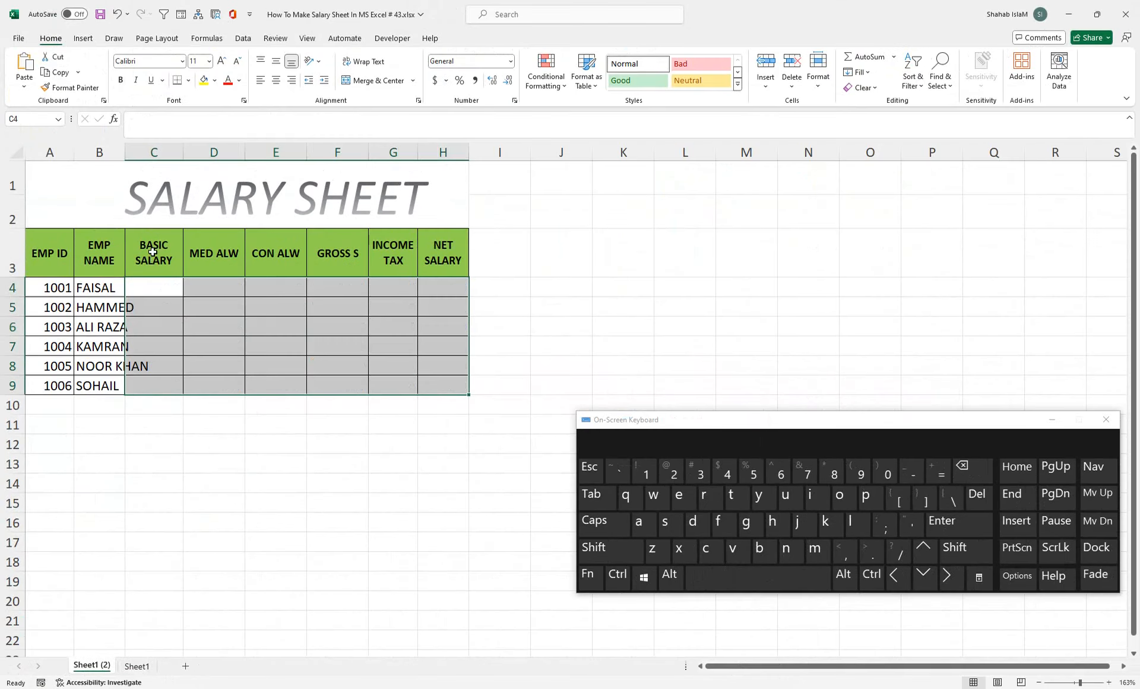
{"action": "left_click", "coordinate": [152, 288]}
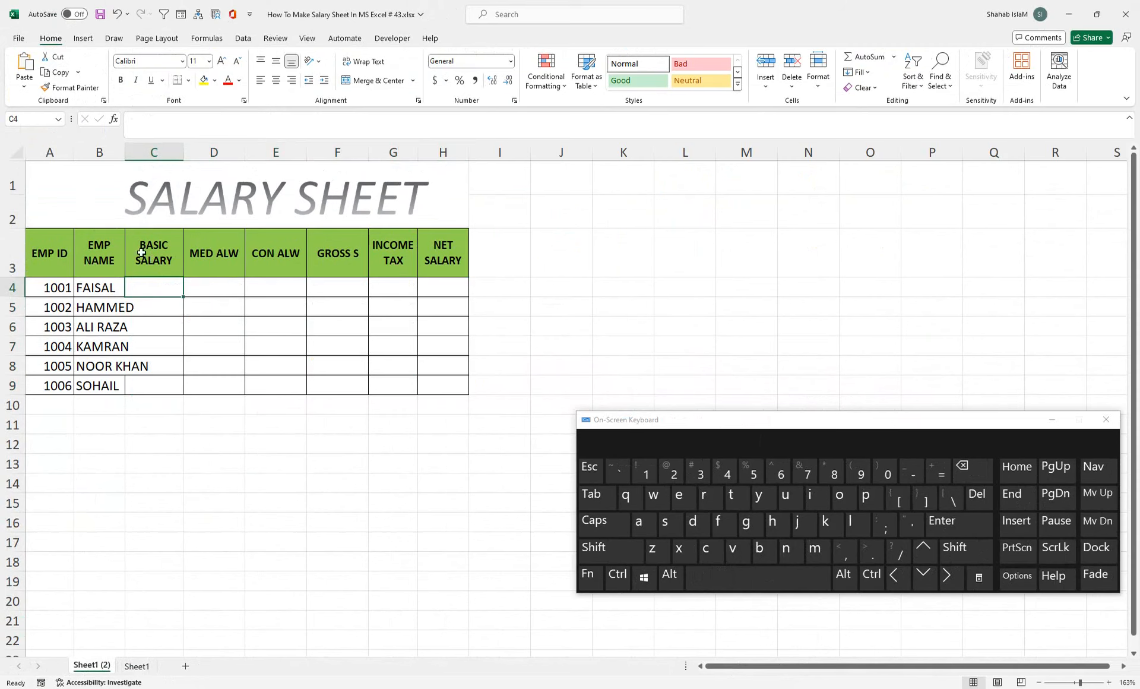
{"action": "double_click", "coordinate": [125, 157]}
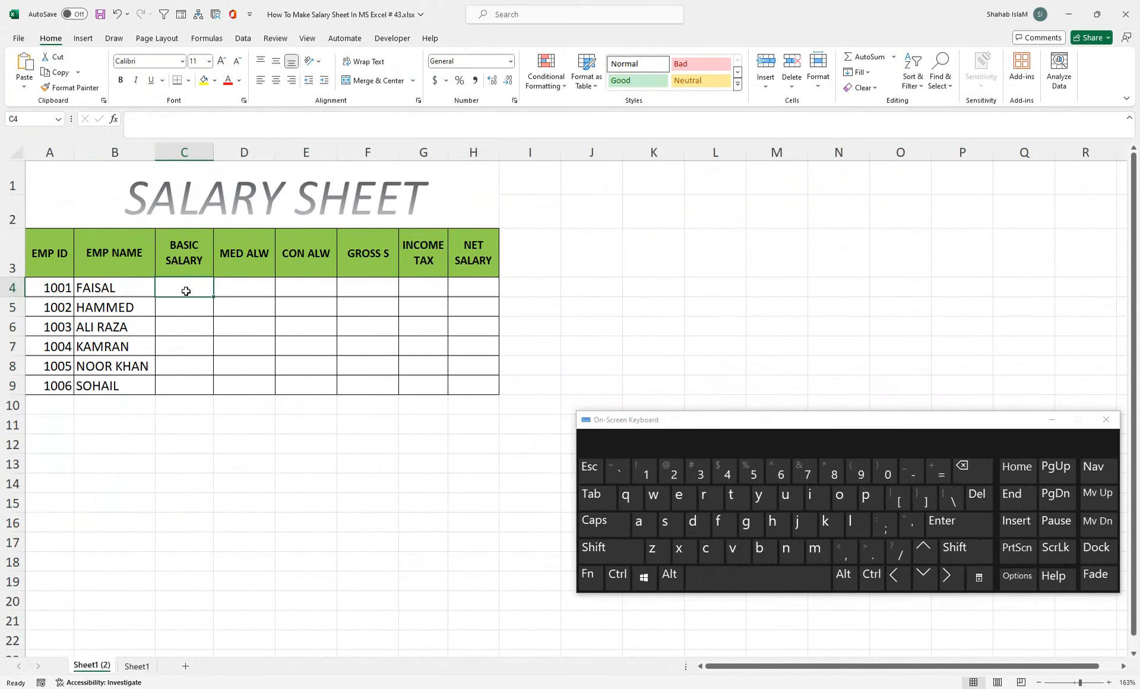
{"action": "type", "text": "="}
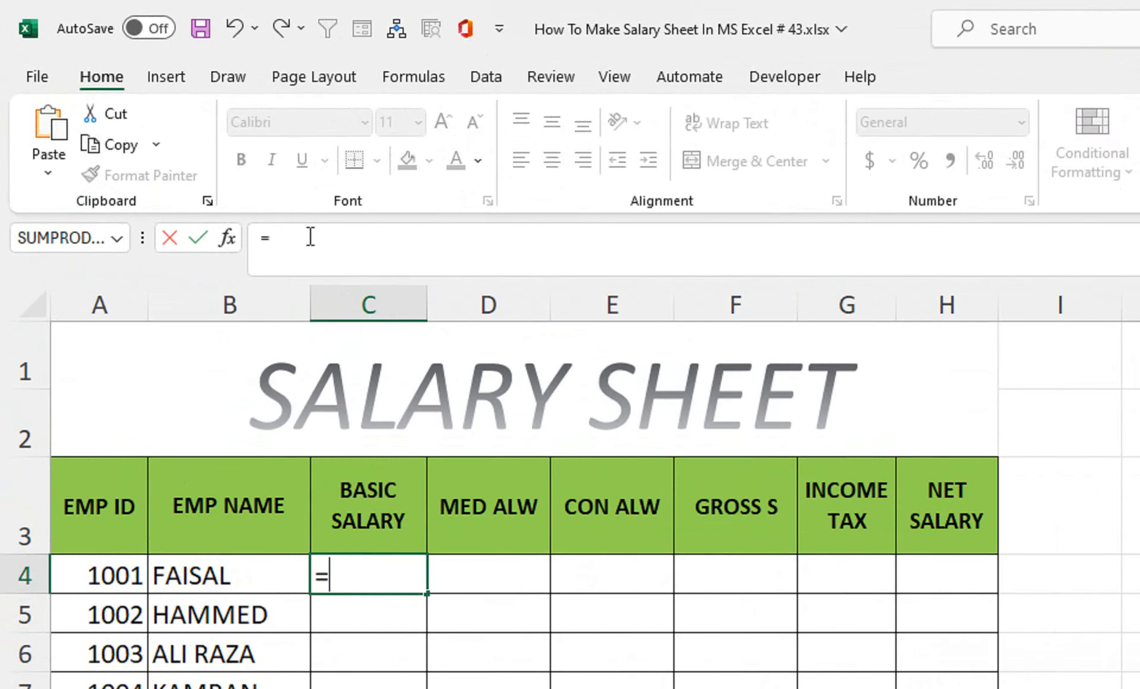
Step: Replace the stray J9 reference and enter =Sheet1!C4 in C4
{"action": "type", "text": "J9"}
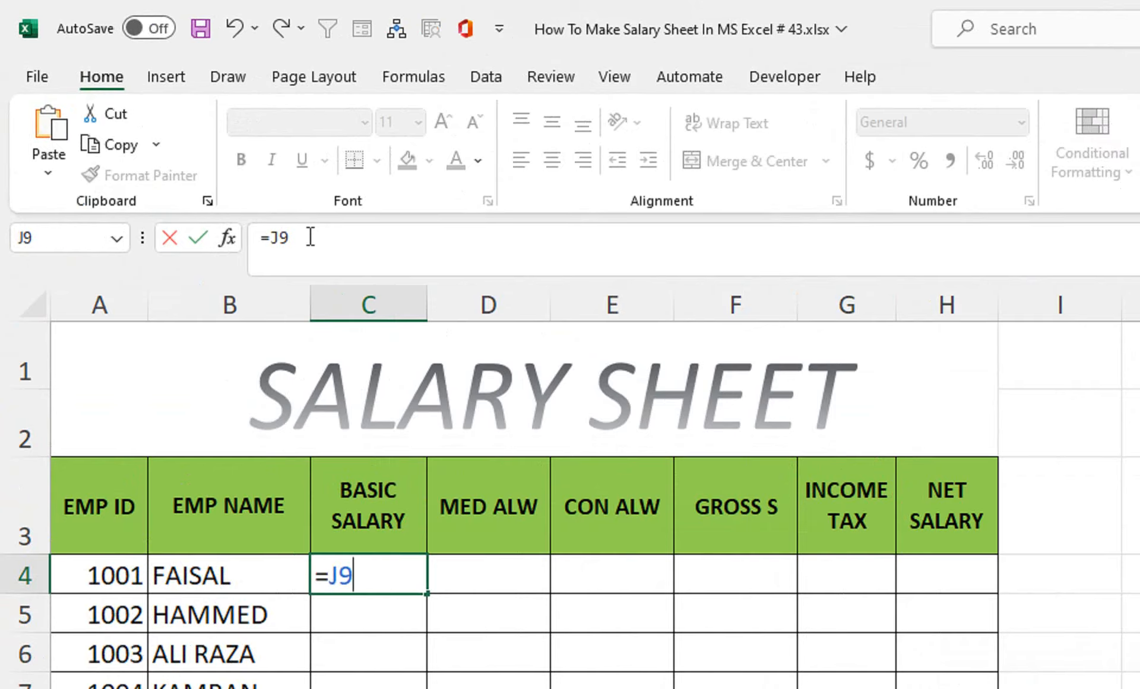
{"action": "key", "text": "BackSpace"}
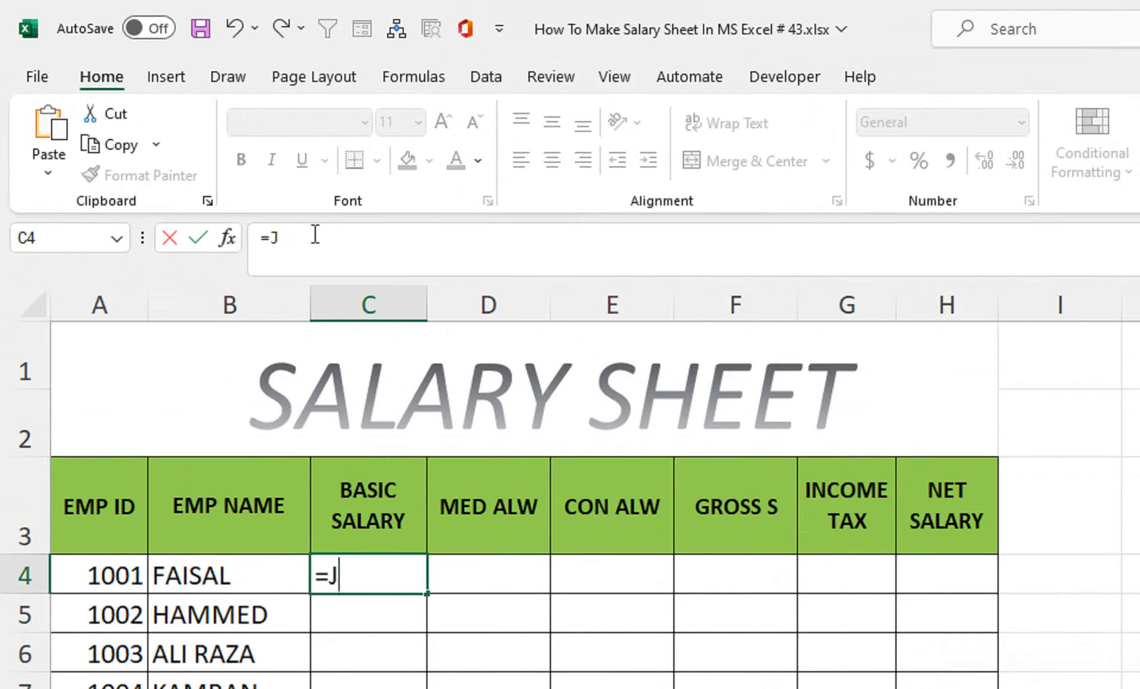
{"action": "key", "text": "BackSpace"}
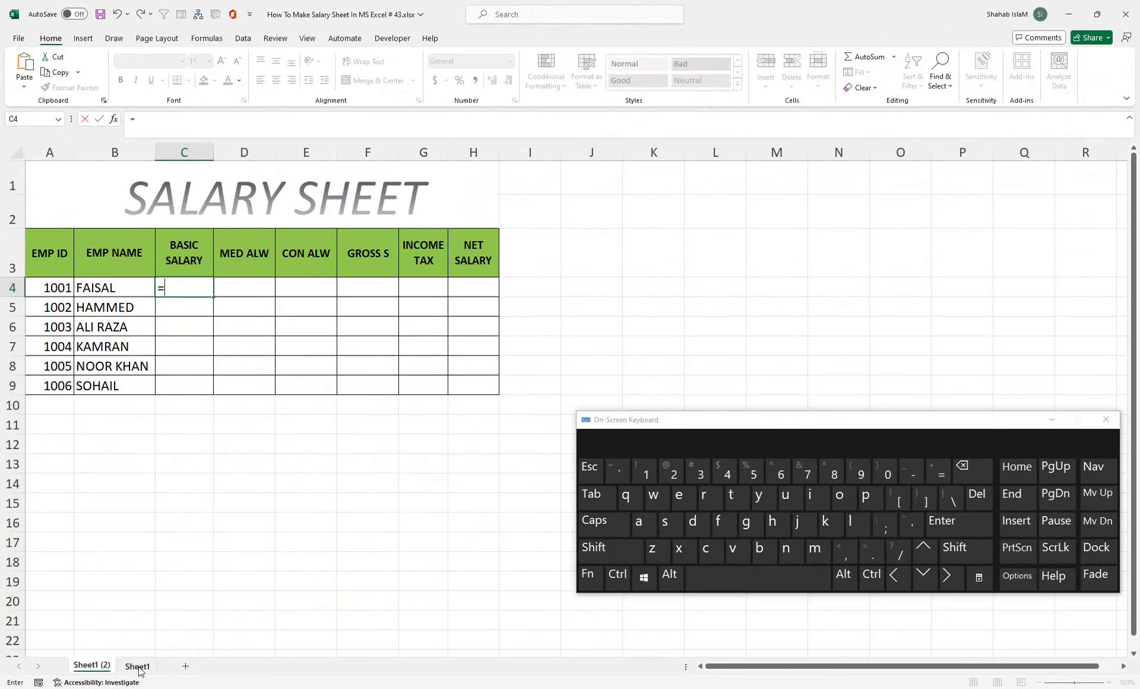
{"action": "left_click", "coordinate": [137, 666]}
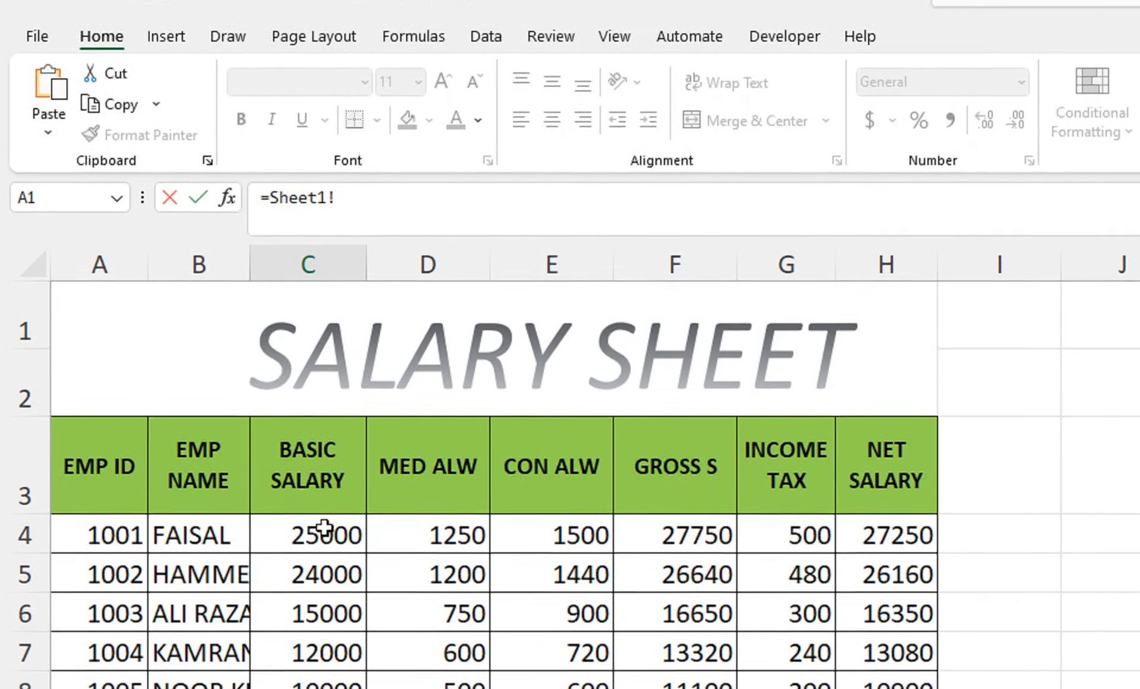
{"action": "left_click", "coordinate": [323, 568]}
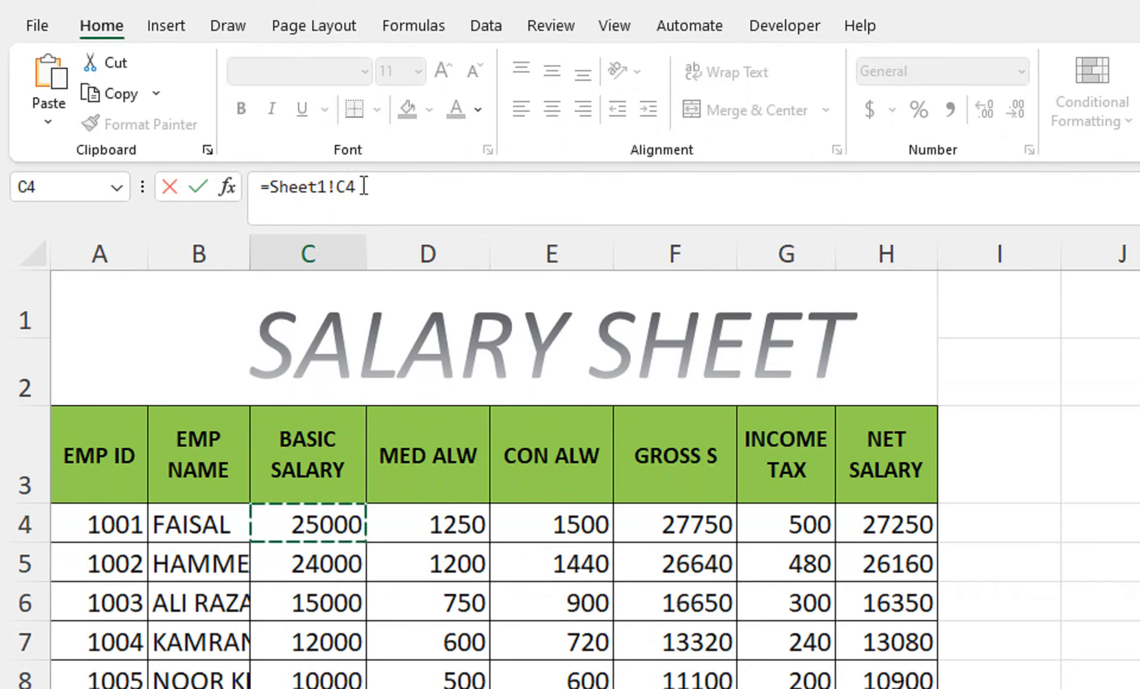
{"action": "key", "text": "Return"}
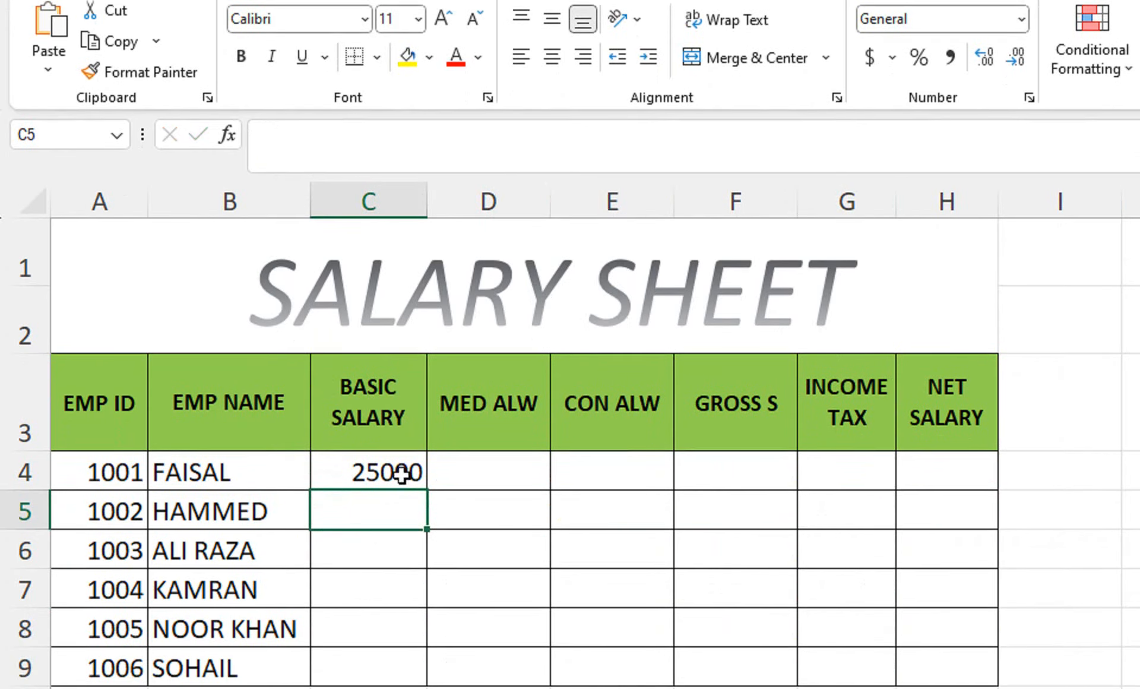
Step: Fill the link down to C9 and across to column H, covering C4:H9
{"action": "left_click", "coordinate": [401, 512]}
{"action": "left_click_drag", "start_coordinate": [426, 529], "coordinate": [446, 688]}
{"action": "left_click_drag", "start_coordinate": [445, 552], "coordinate": [976, 545]}
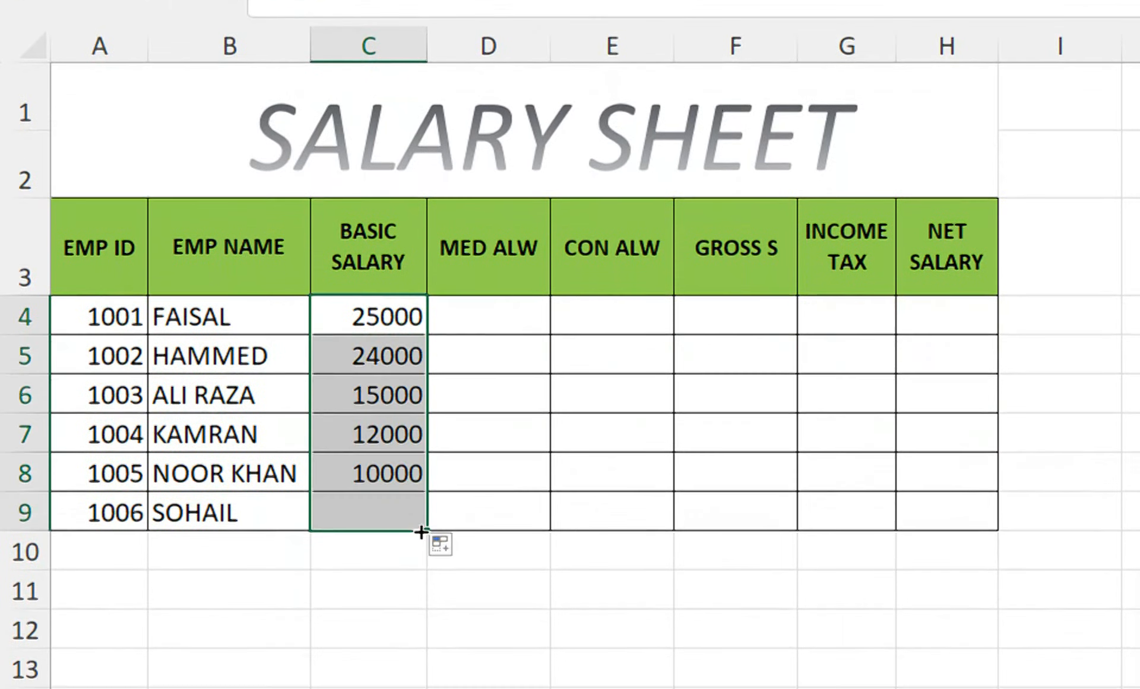
{"action": "left_click_drag", "start_coordinate": [920, 496], "coordinate": [920, 498]}
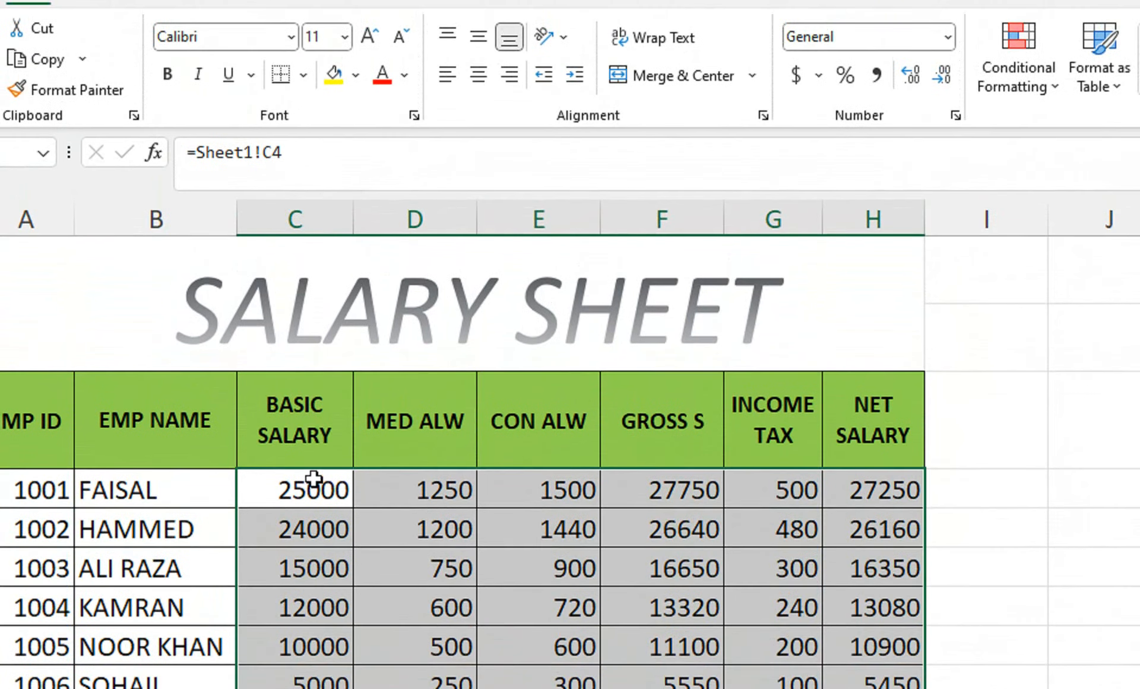
Step: Enter 50000 as FAISAL's basic salary in Sheet1 C4, then select Sheet1 (2)'s linked C4:H9
{"action": "left_click", "coordinate": [315, 484]}
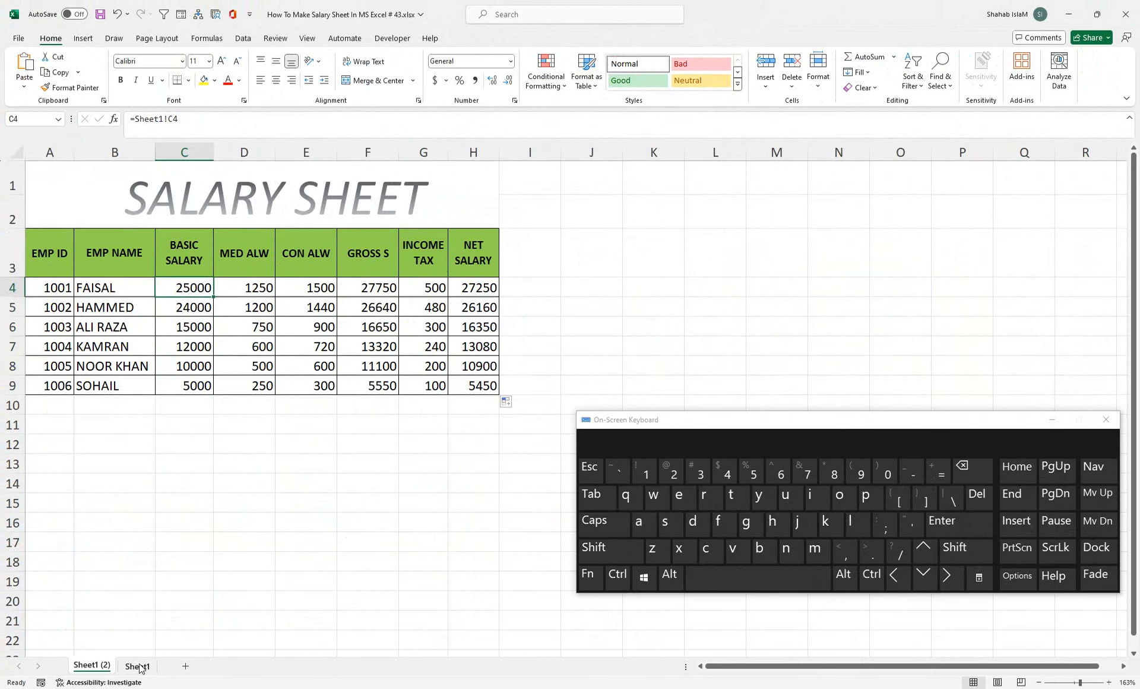
{"action": "left_click", "coordinate": [138, 669]}
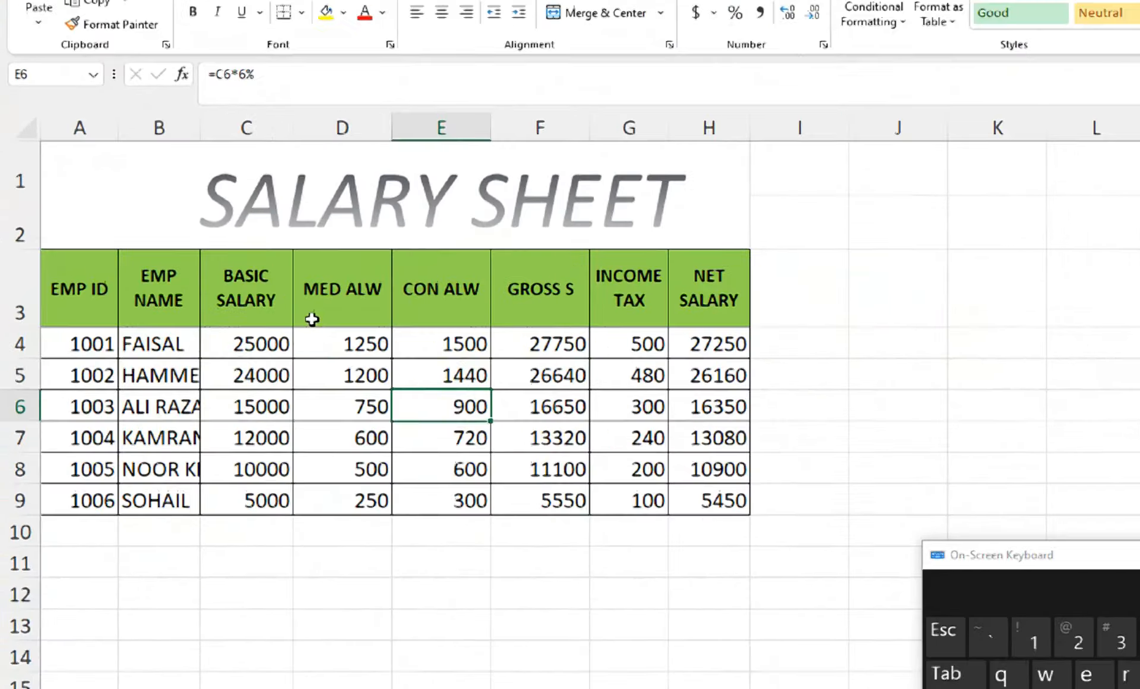
{"action": "left_click", "coordinate": [288, 348]}
{"action": "type", "text": "5000"}
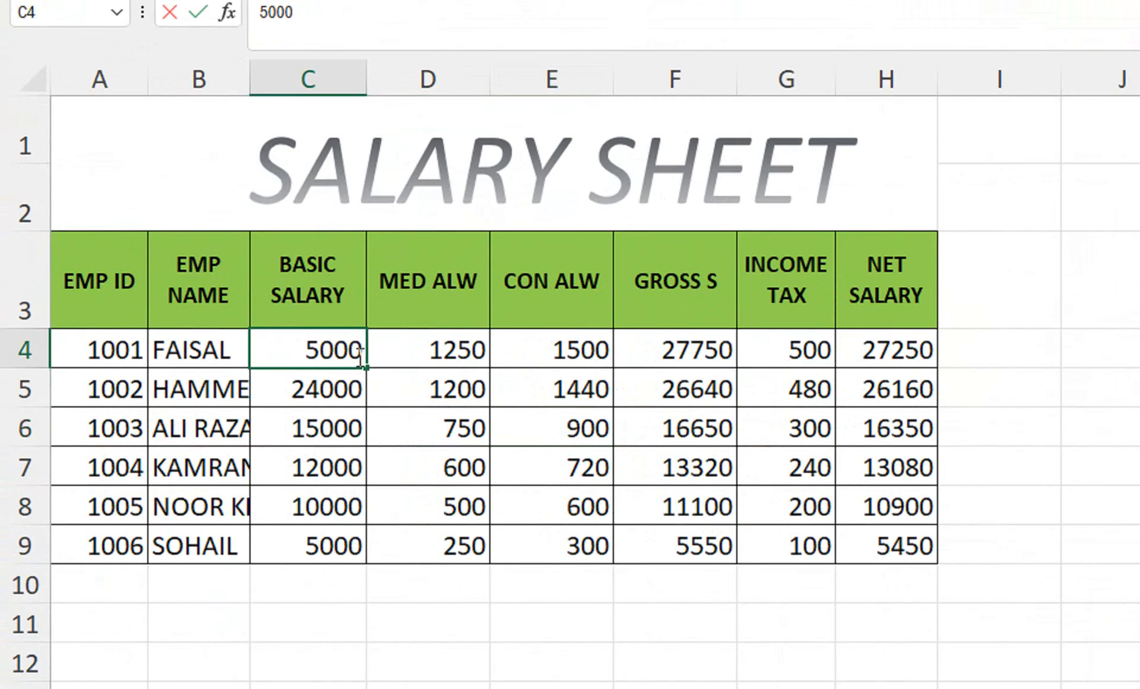
{"action": "type", "text": "0"}
{"action": "key", "text": "Return"}
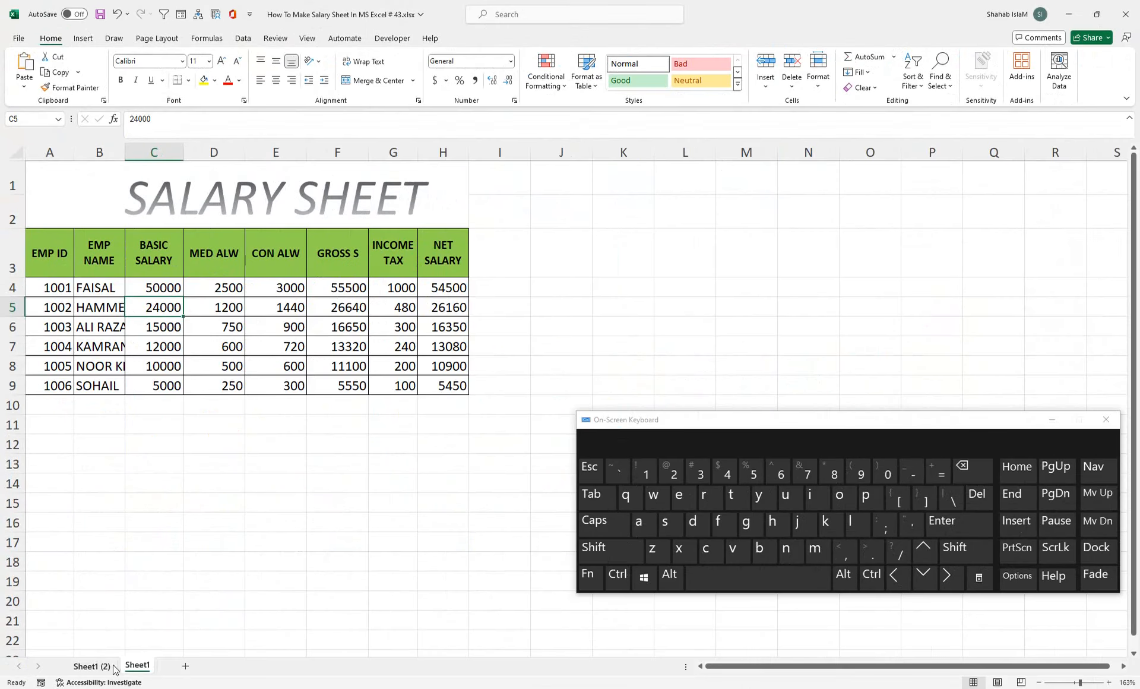
{"action": "left_click", "coordinate": [113, 667]}
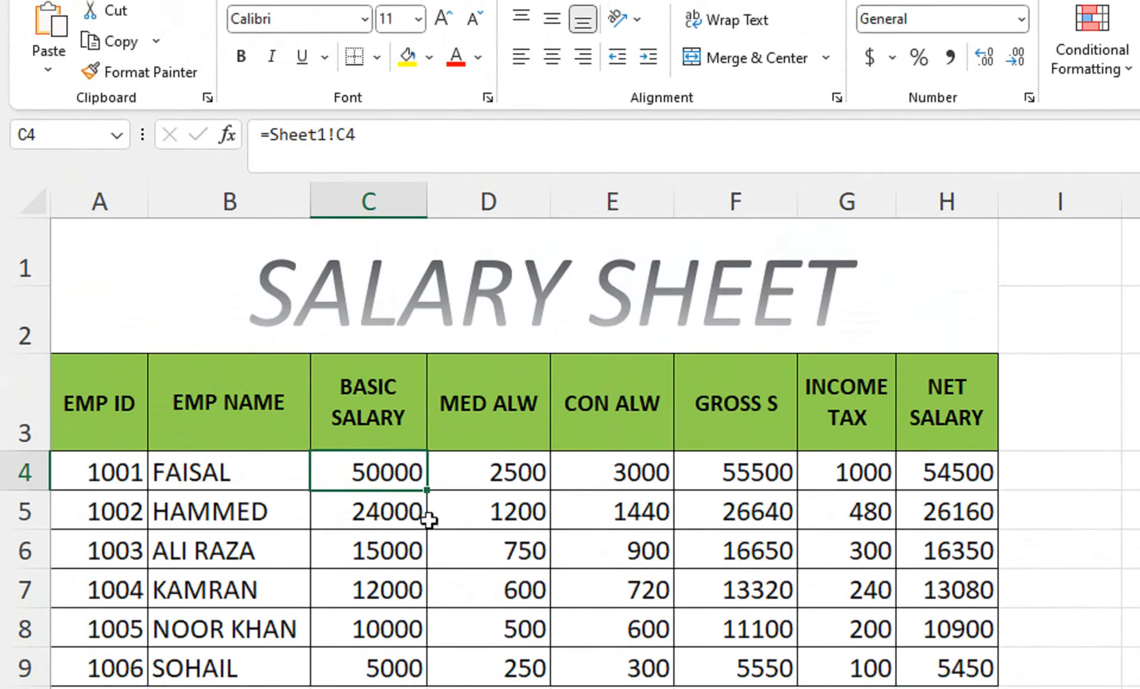
{"action": "left_click_drag", "start_coordinate": [416, 393], "coordinate": [899, 560]}
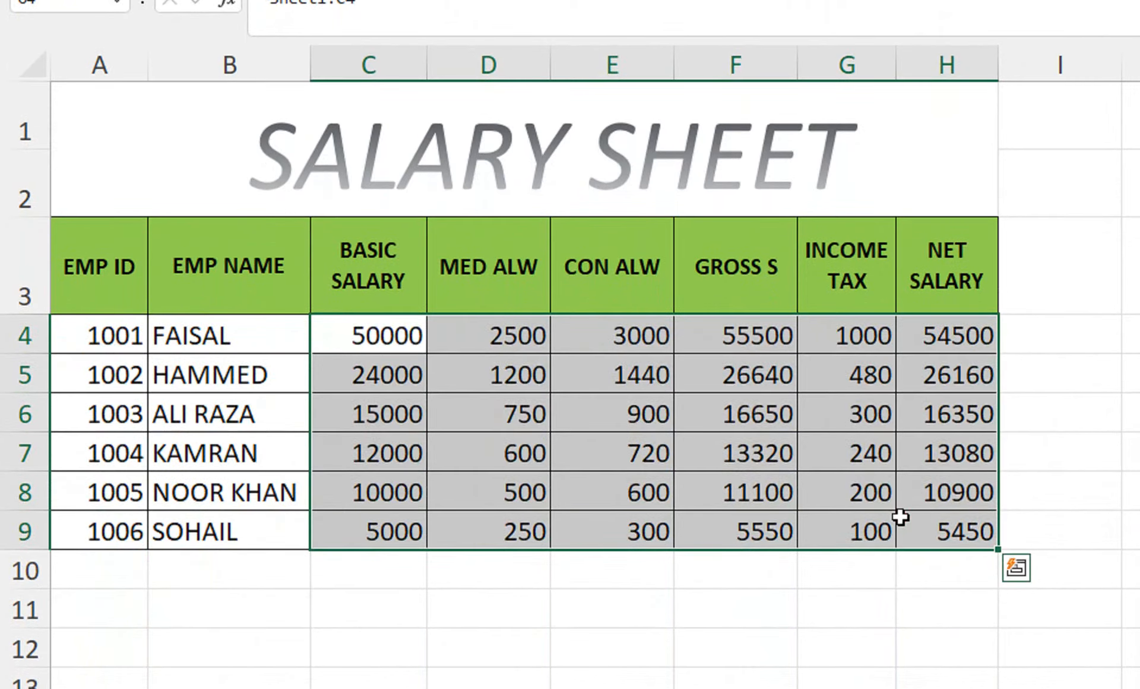
Step: Delete C4:H9, retype =sheet1!c4 in C4, and fill it down to C9 and across to H
{"action": "key", "text": "Delete"}
{"action": "left_click", "coordinate": [395, 334]}
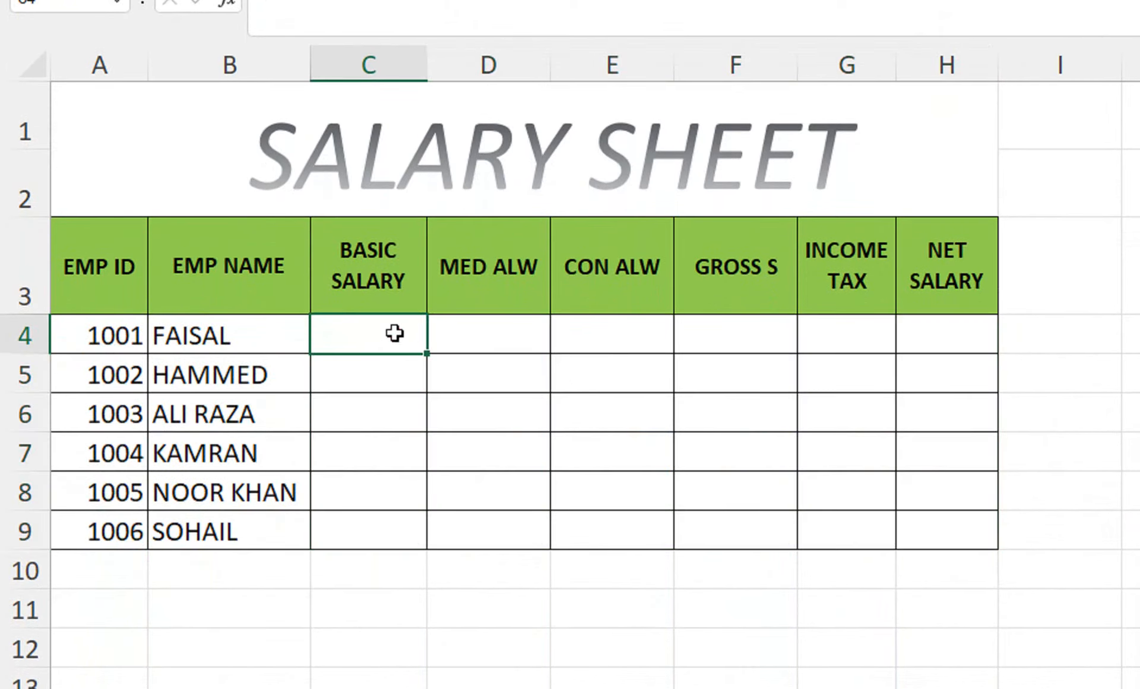
{"action": "type", "text": "=sheet"}
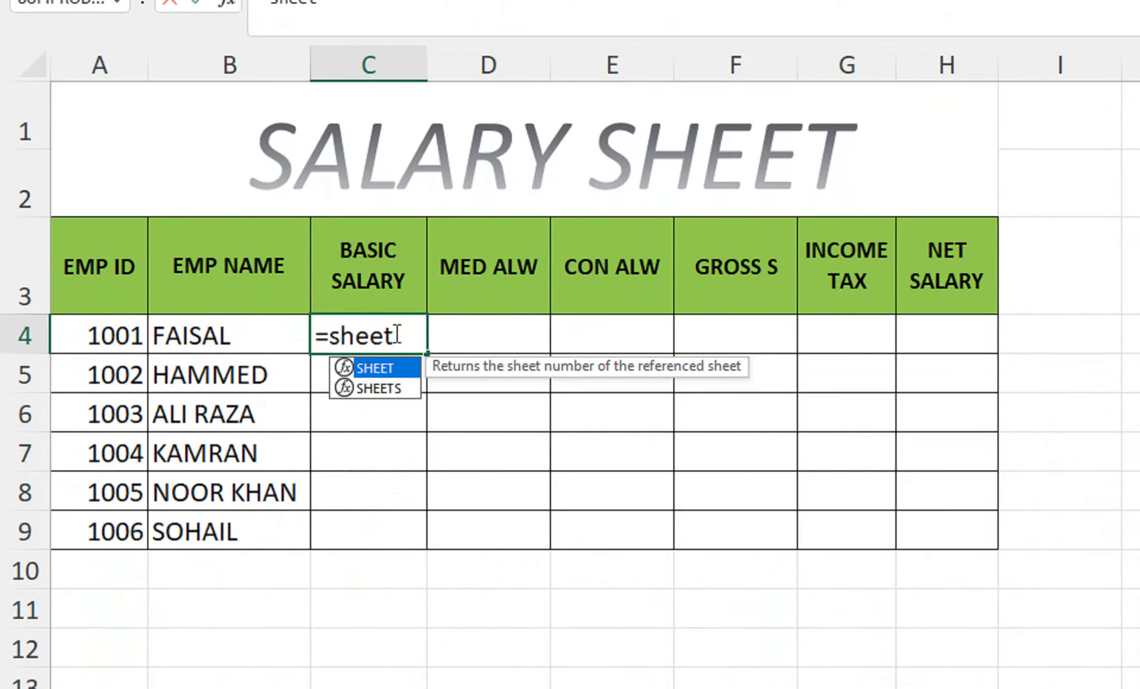
{"action": "type", "text": "1"}
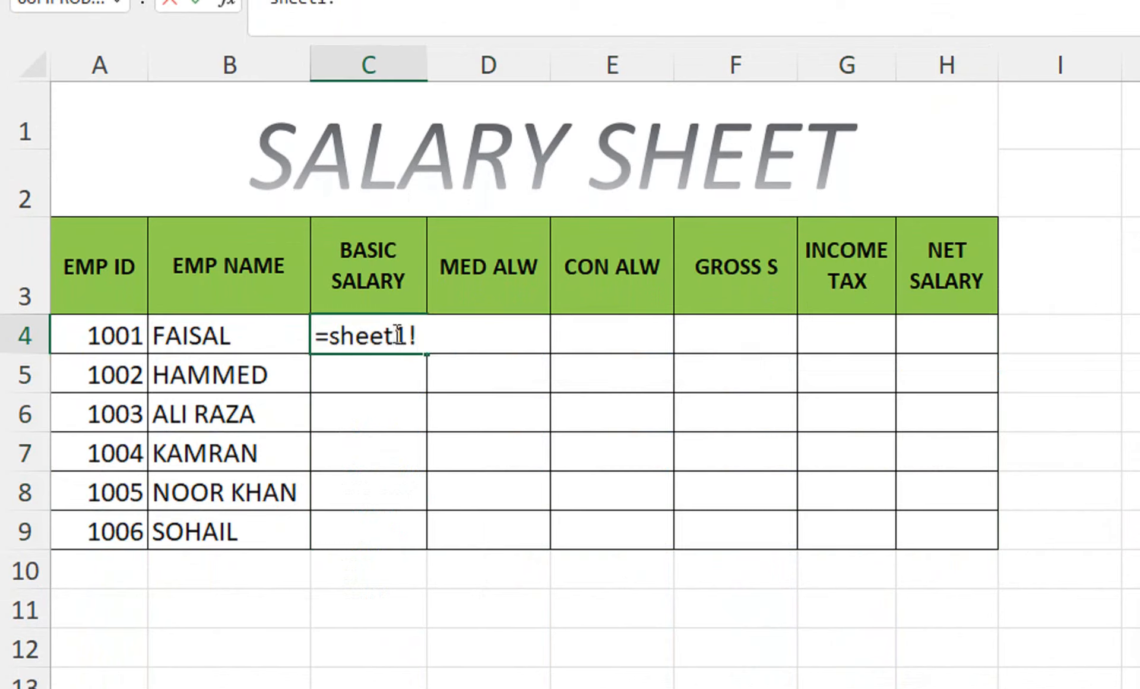
{"action": "type", "text": "!c4"}
{"action": "key", "text": "Return"}
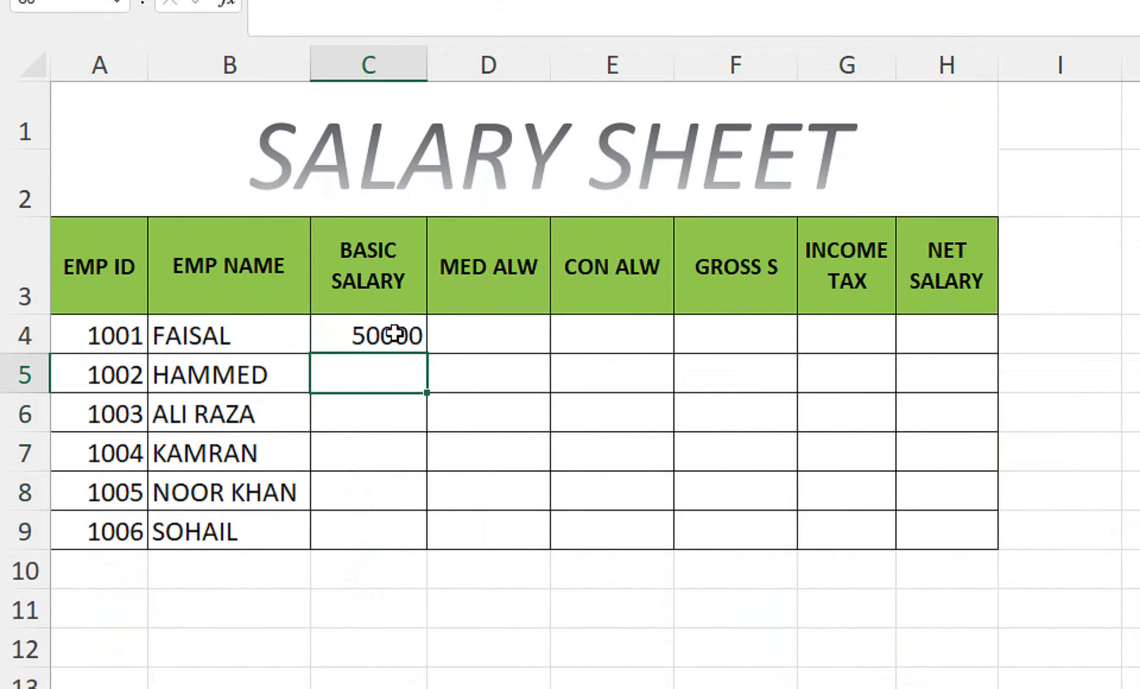
{"action": "left_click", "coordinate": [389, 334]}
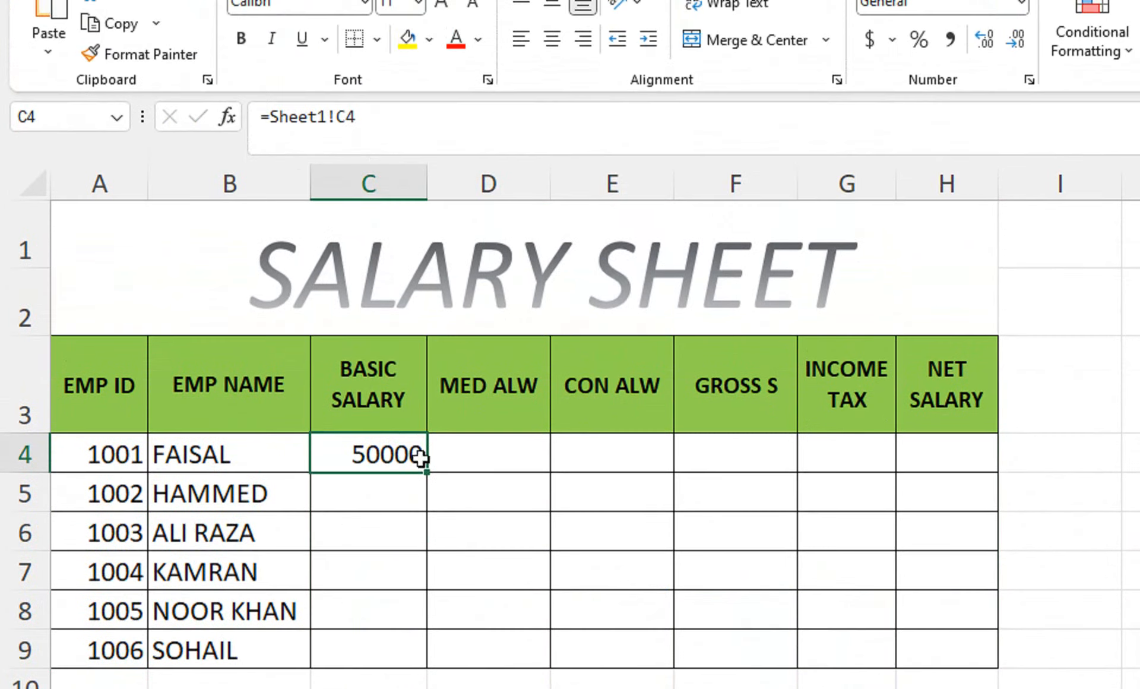
{"action": "left_click_drag", "start_coordinate": [432, 470], "coordinate": [427, 667]}
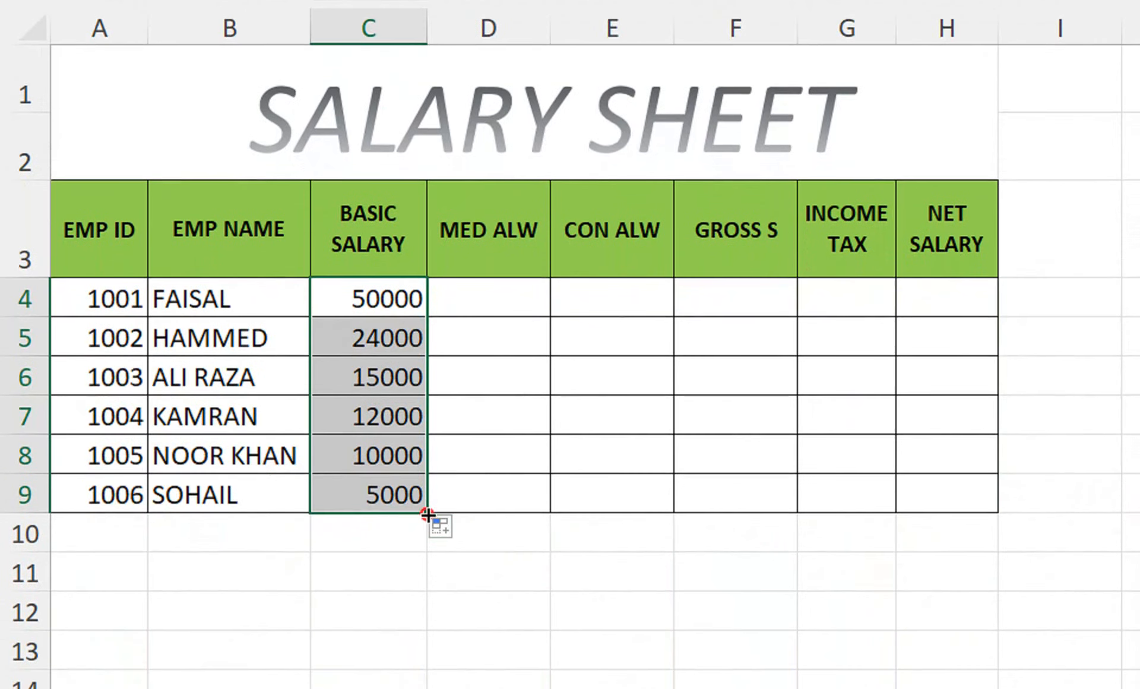
{"action": "left_click_drag", "start_coordinate": [427, 512], "coordinate": [968, 502]}
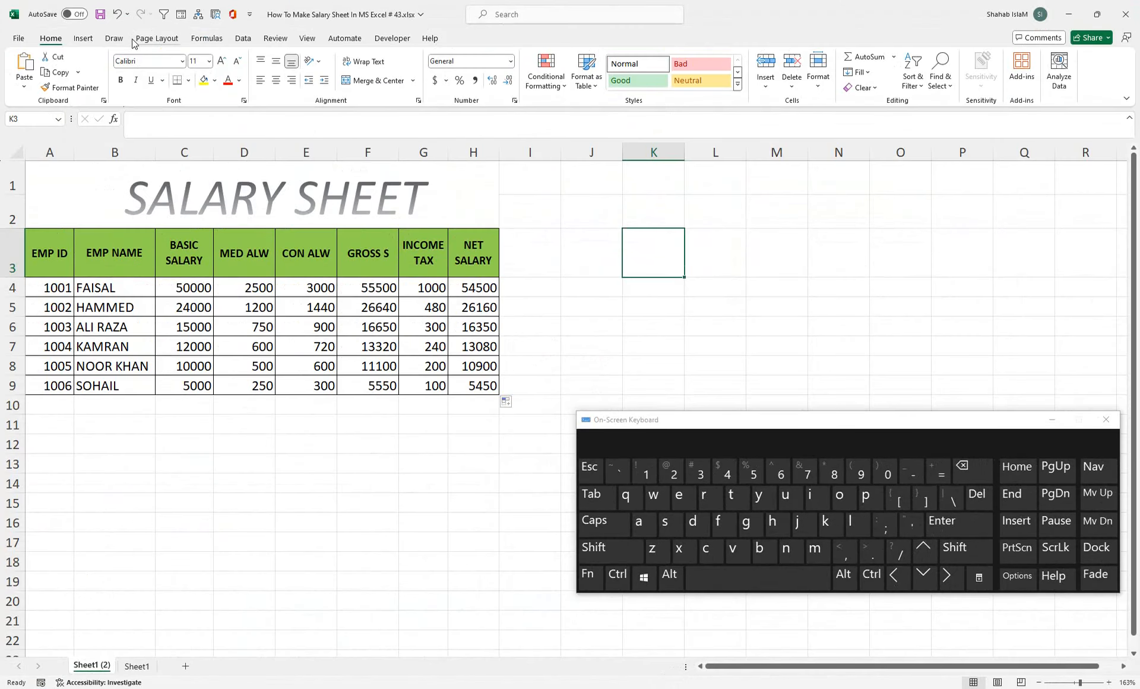
Step: Give K3 a Data Validation List whose source is the headers =$C$3:$H$3
{"action": "left_click", "coordinate": [243, 38]}
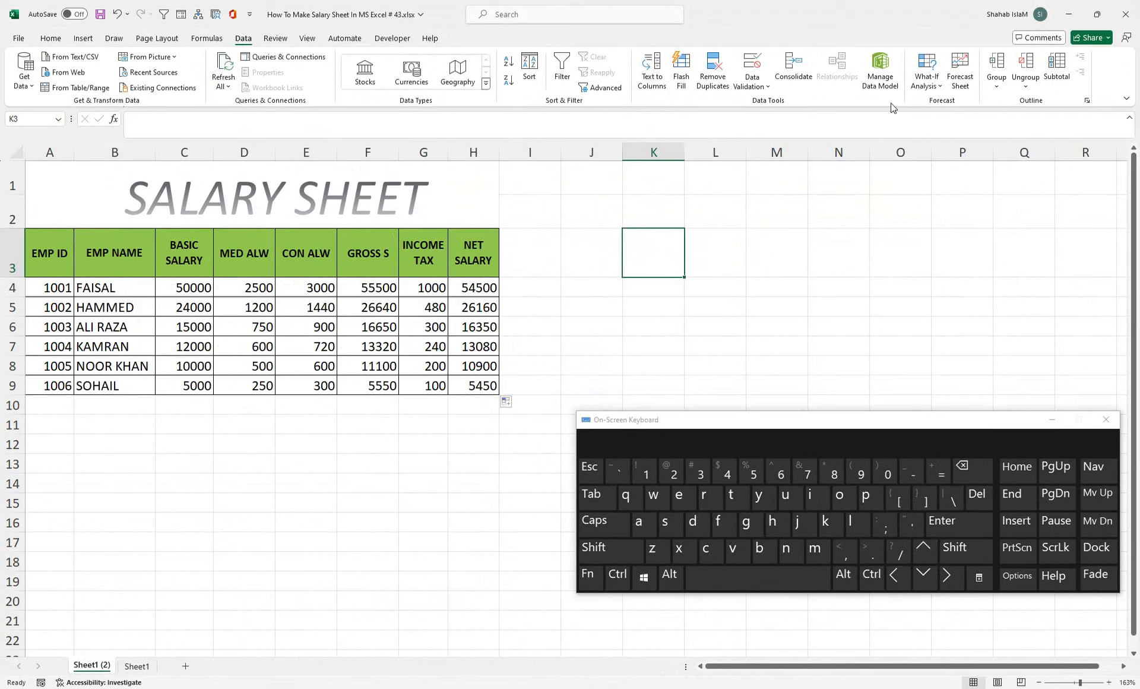
{"action": "left_click", "coordinate": [753, 83]}
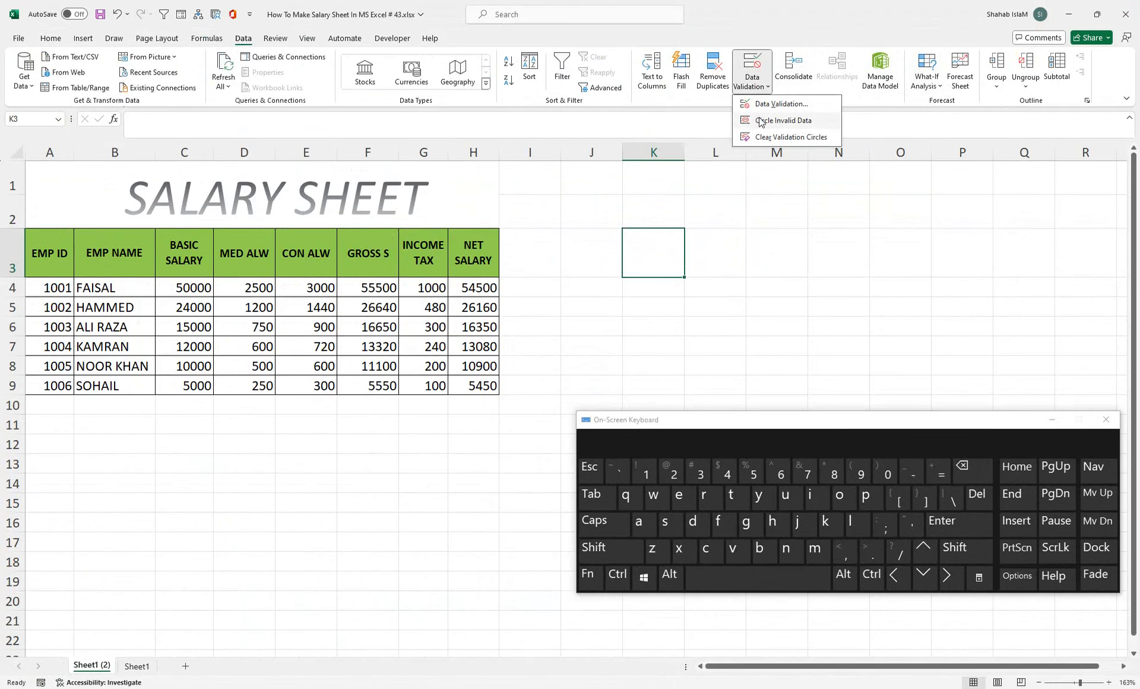
{"action": "left_click", "coordinate": [765, 113]}
{"action": "left_click_drag", "start_coordinate": [447, 416], "coordinate": [638, 284]}
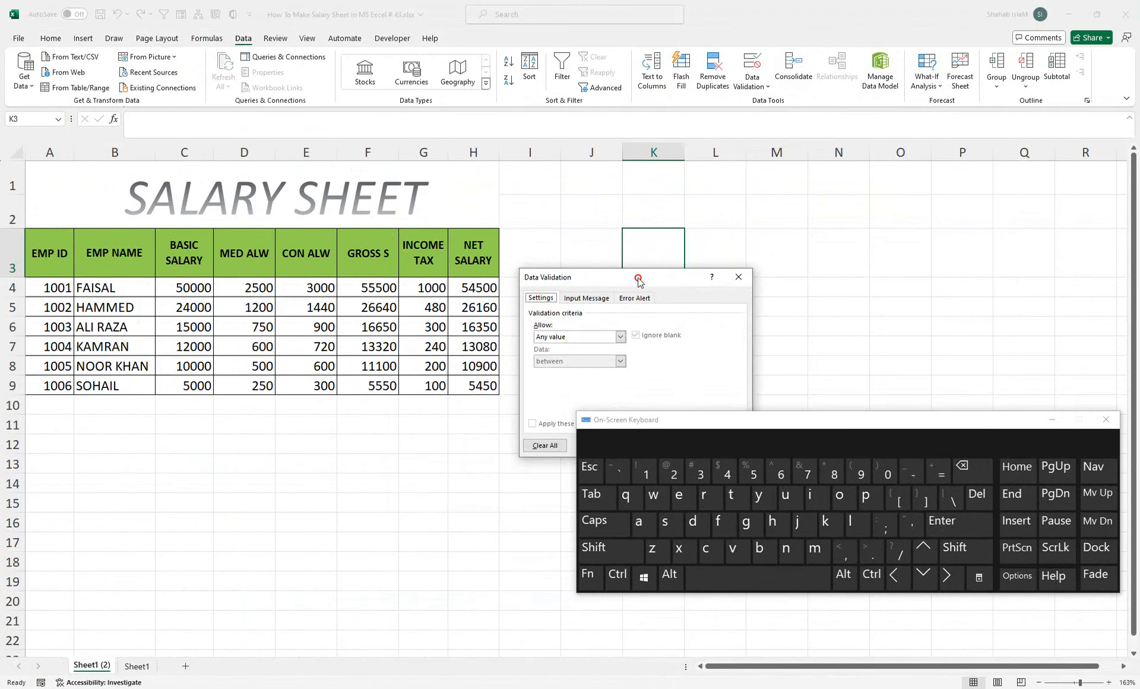
{"action": "left_click", "coordinate": [621, 336]}
{"action": "left_click", "coordinate": [571, 370]}
{"action": "left_click", "coordinate": [579, 385]}
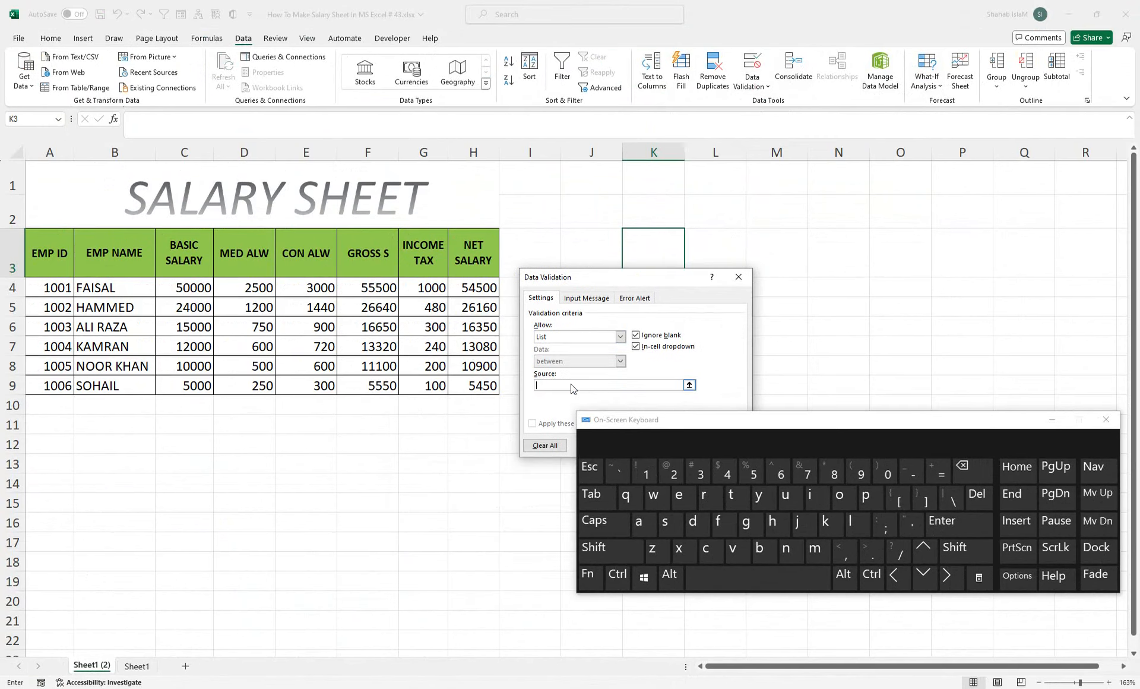
{"action": "left_click_drag", "start_coordinate": [467, 259], "coordinate": [184, 255]}
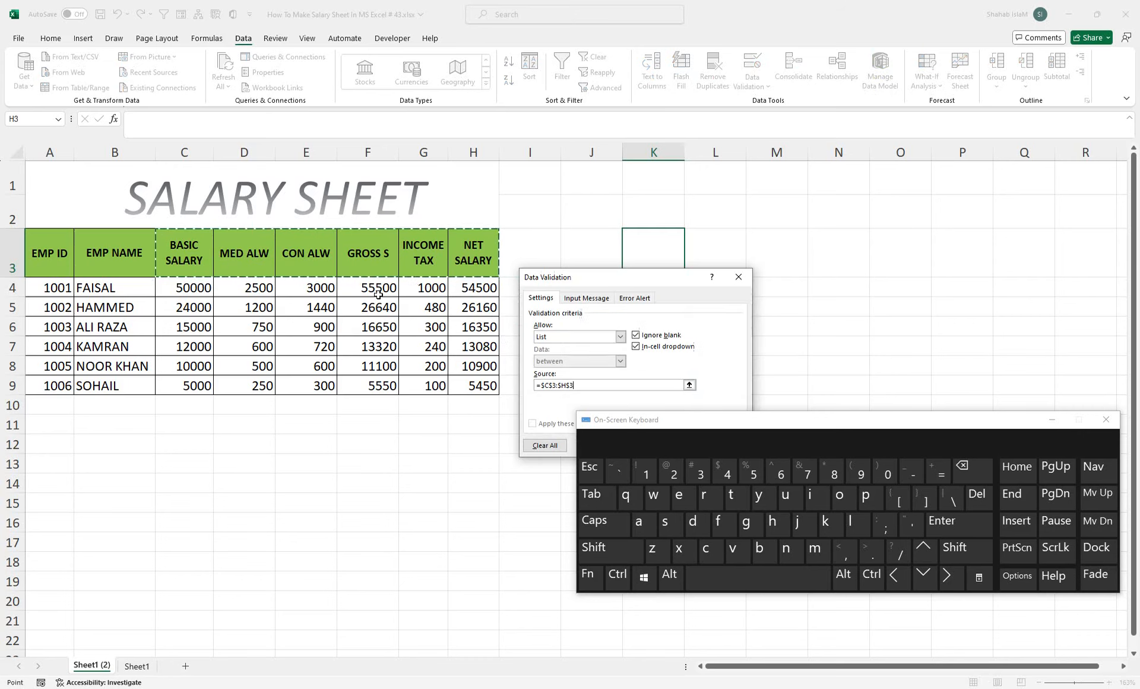
{"action": "left_click_drag", "start_coordinate": [589, 277], "coordinate": [426, 192]}
{"action": "left_click", "coordinate": [526, 364]}
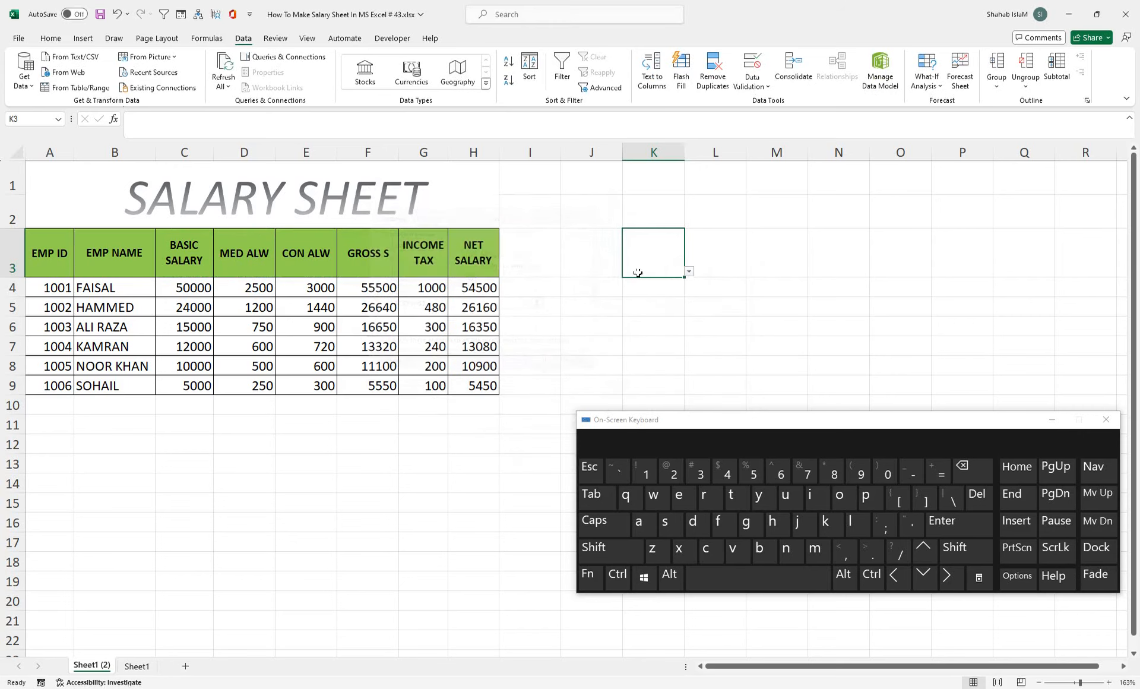
{"action": "left_click", "coordinate": [62, 41]}
Step: Fill K3 yellow, widen column K, choose MED ALW from the dropdown, and centre it
{"action": "left_click", "coordinate": [214, 80]}
{"action": "left_click", "coordinate": [236, 218]}
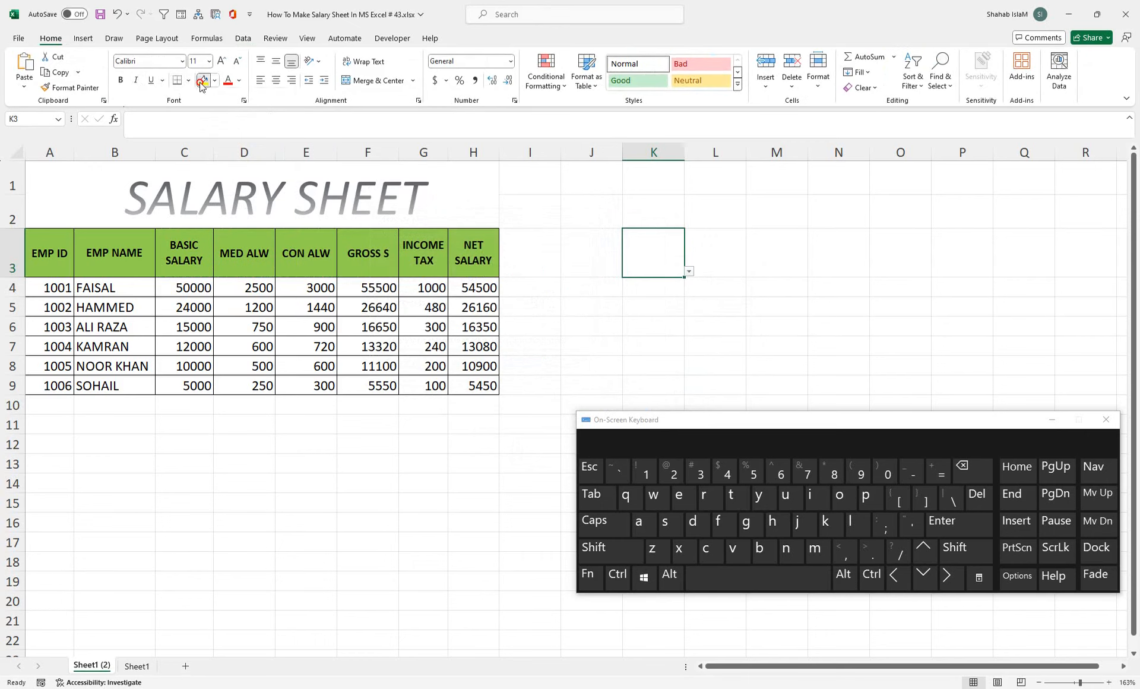
{"action": "left_click_drag", "start_coordinate": [684, 152], "coordinate": [756, 152]}
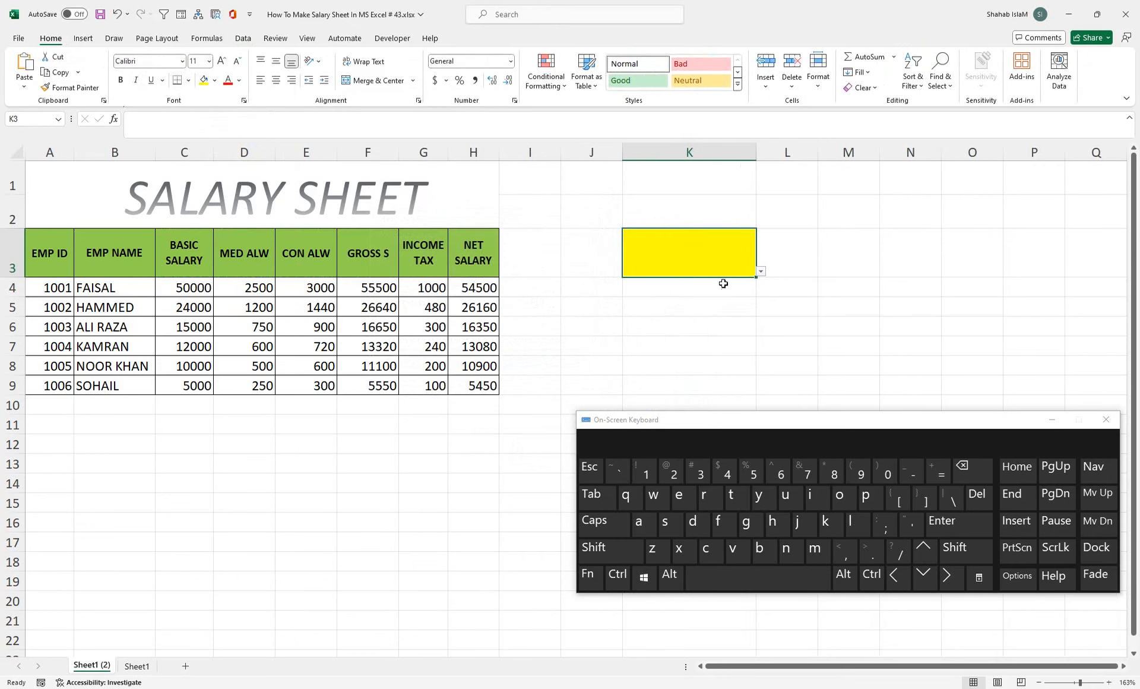
{"action": "left_click", "coordinate": [763, 273]}
{"action": "left_click", "coordinate": [705, 297]}
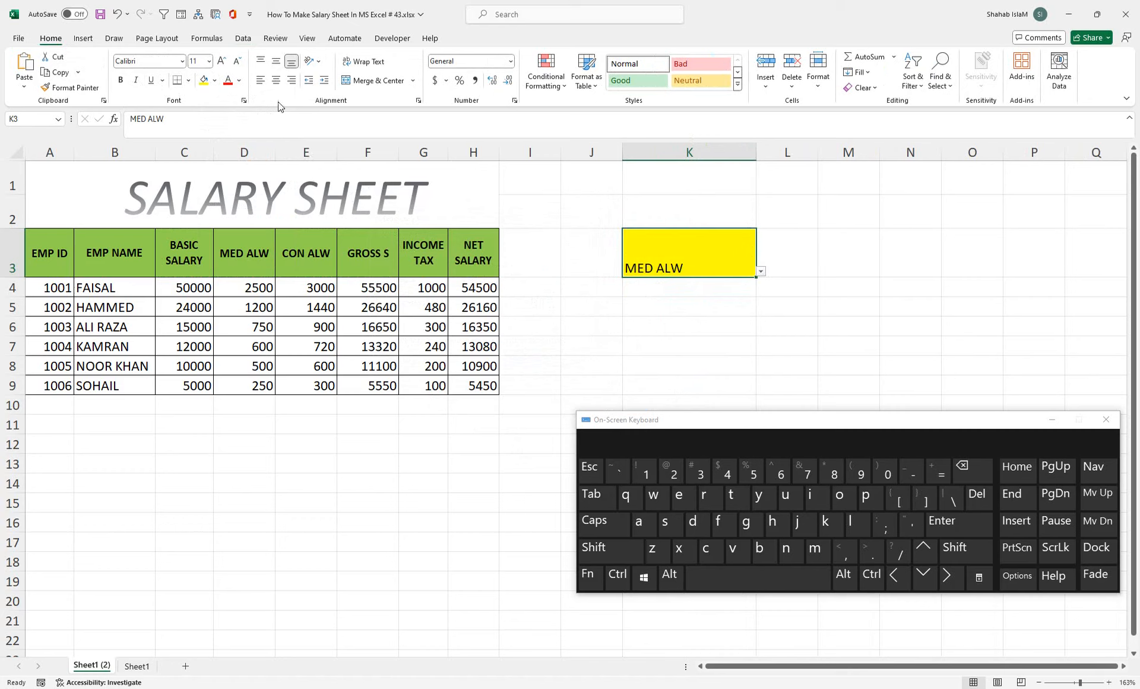
{"action": "left_click", "coordinate": [276, 84]}
{"action": "left_click", "coordinate": [278, 63]}
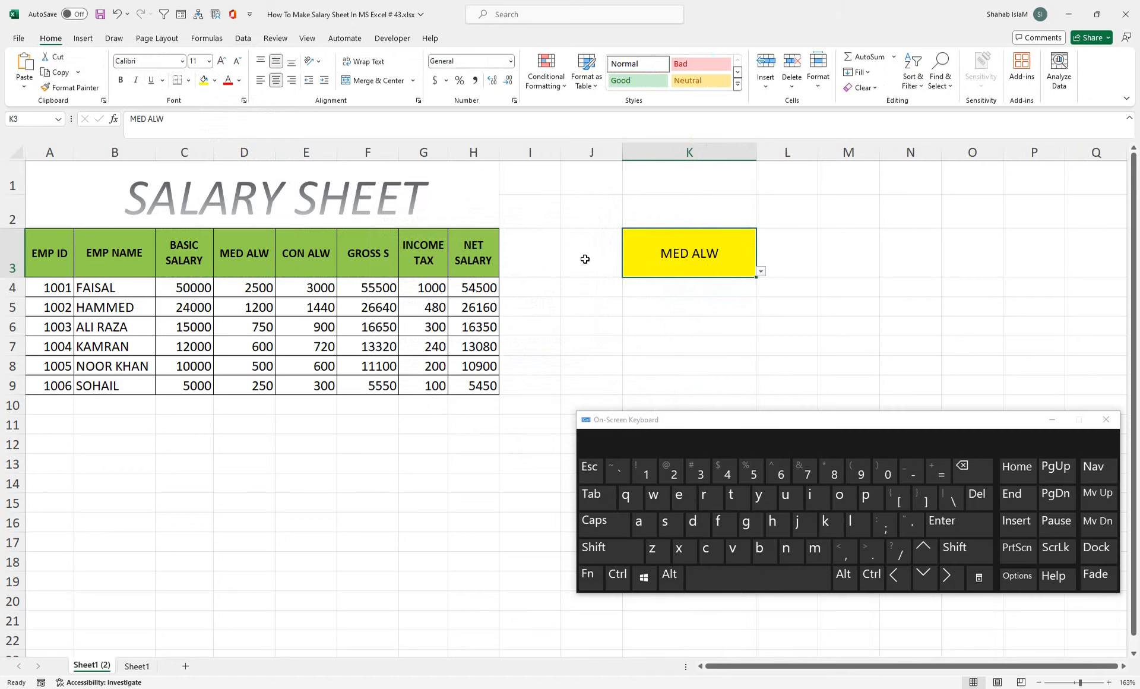
Step: After reviewing the MED ALW values D4:D9, give K3 a thick outside border
{"action": "left_click", "coordinate": [588, 290]}
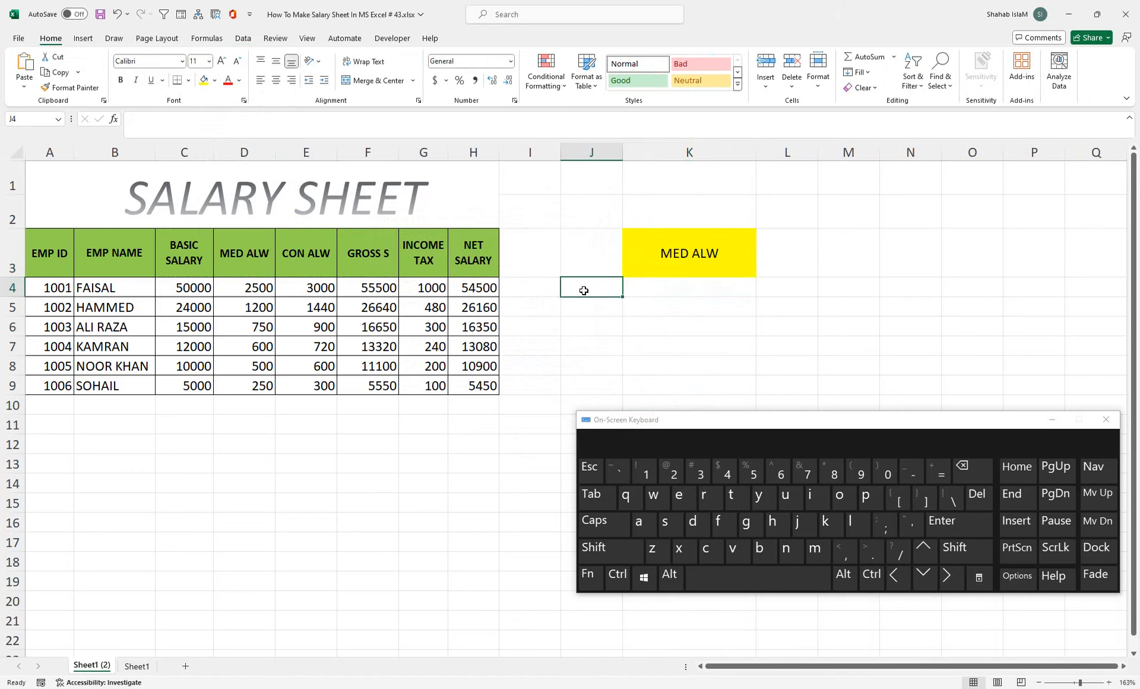
{"action": "left_click_drag", "start_coordinate": [256, 290], "coordinate": [260, 390]}
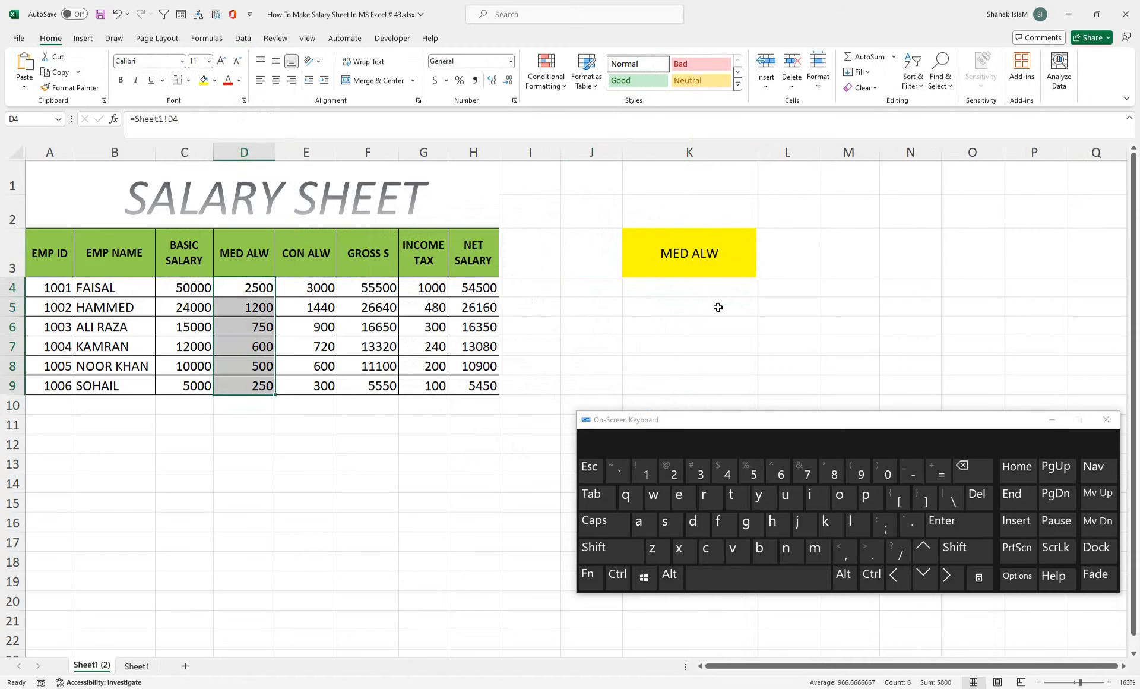
{"action": "left_click", "coordinate": [707, 287]}
{"action": "left_click", "coordinate": [678, 258]}
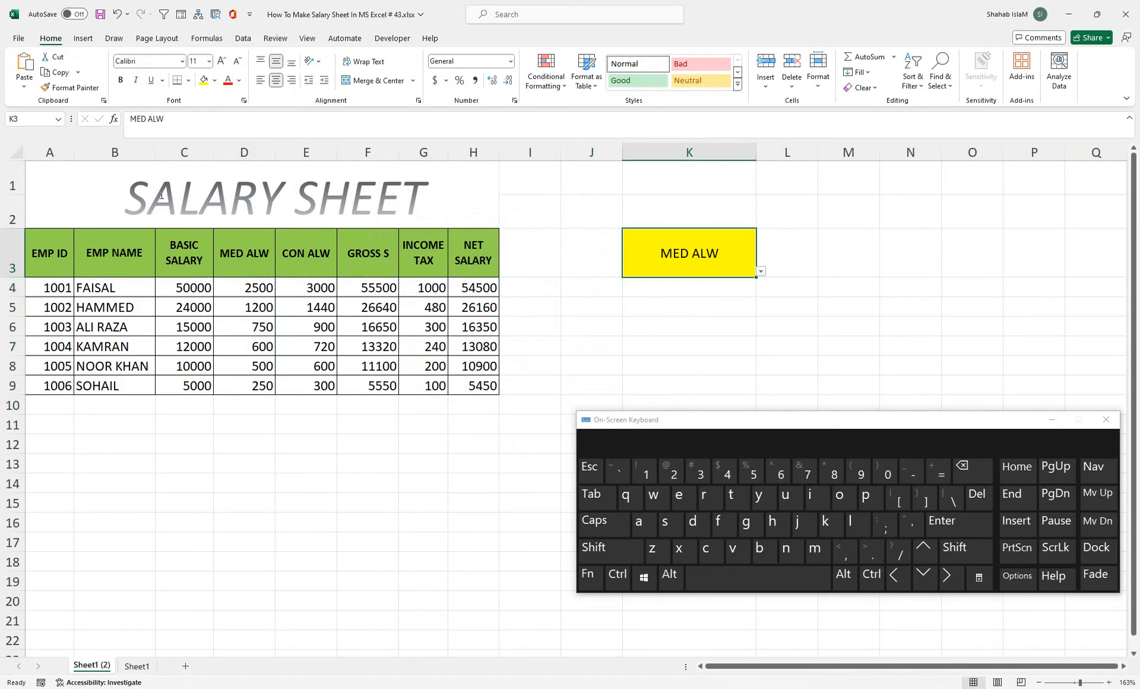
{"action": "left_click", "coordinate": [189, 81]}
{"action": "left_click", "coordinate": [202, 232]}
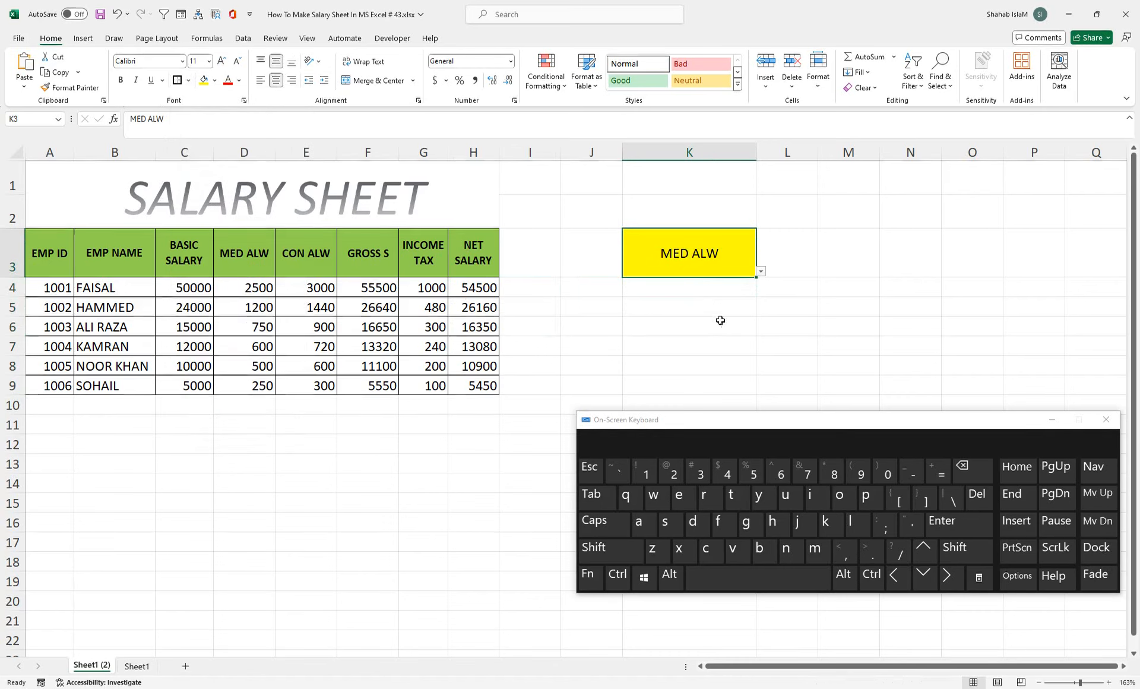
{"action": "left_click", "coordinate": [699, 285]}
{"action": "key", "text": "ctrl"}
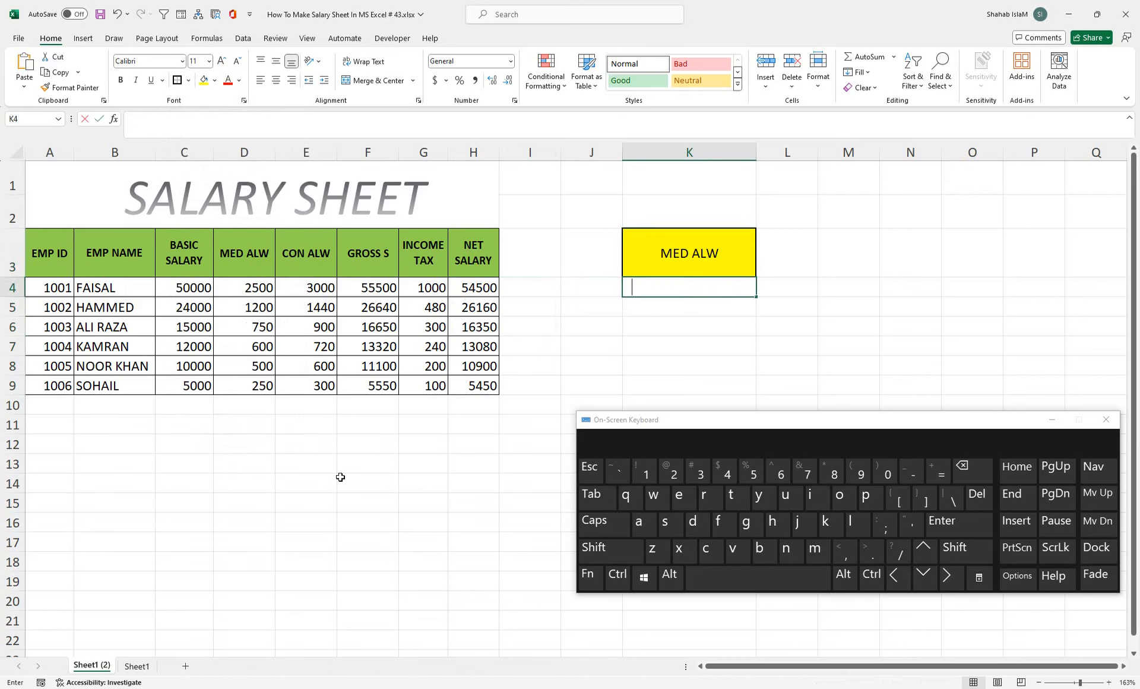
Step: Enter =INDEX(C4:H9,,K3) in K4, which returns #VALUE!
{"action": "type", "text": "=in"}
{"action": "key", "text": "Tab"}
{"action": "type", "text": "q"}
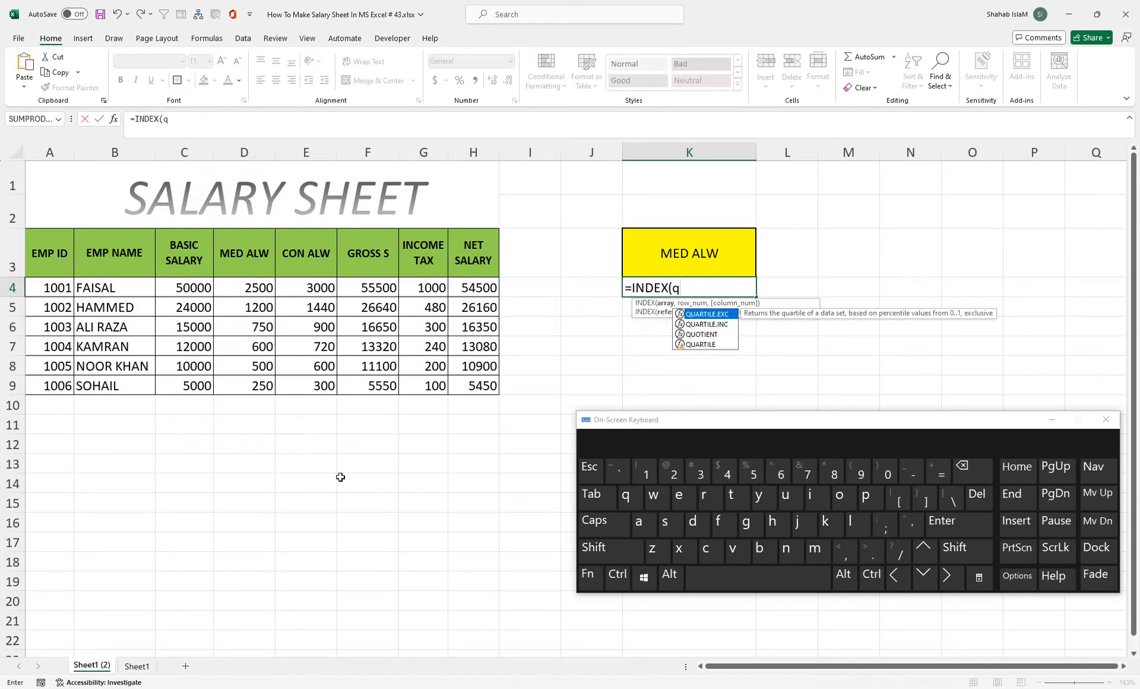
{"action": "key", "text": "BackSpace"}
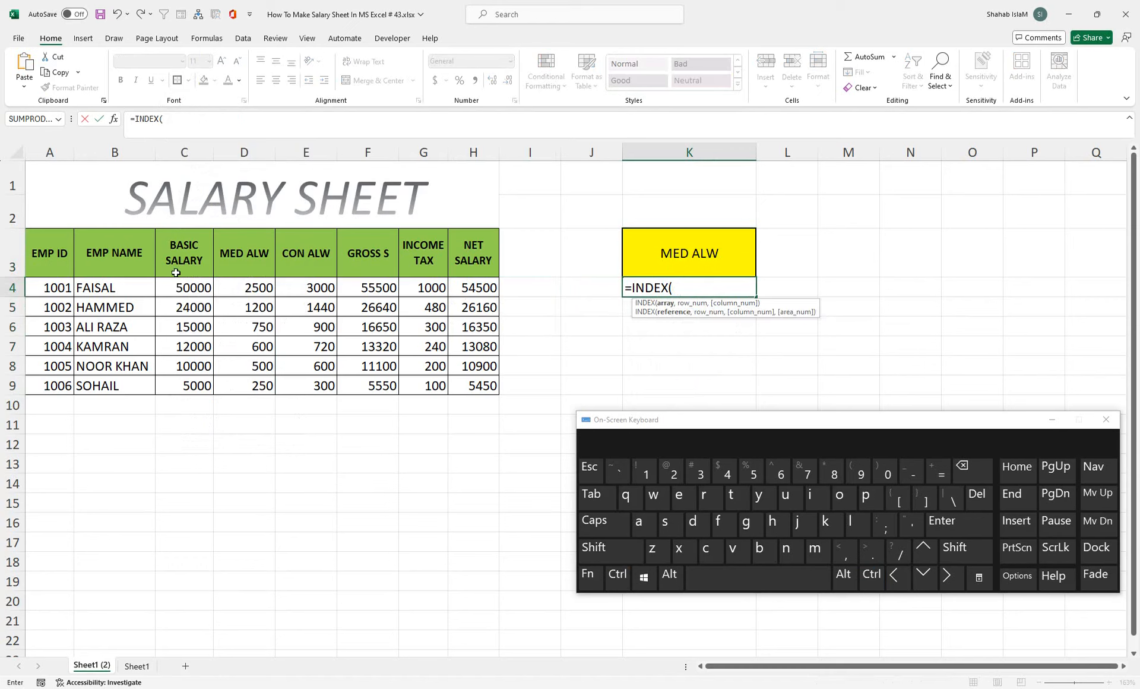
{"action": "left_click_drag", "start_coordinate": [182, 290], "coordinate": [469, 390]}
{"action": "type", "text": ","}
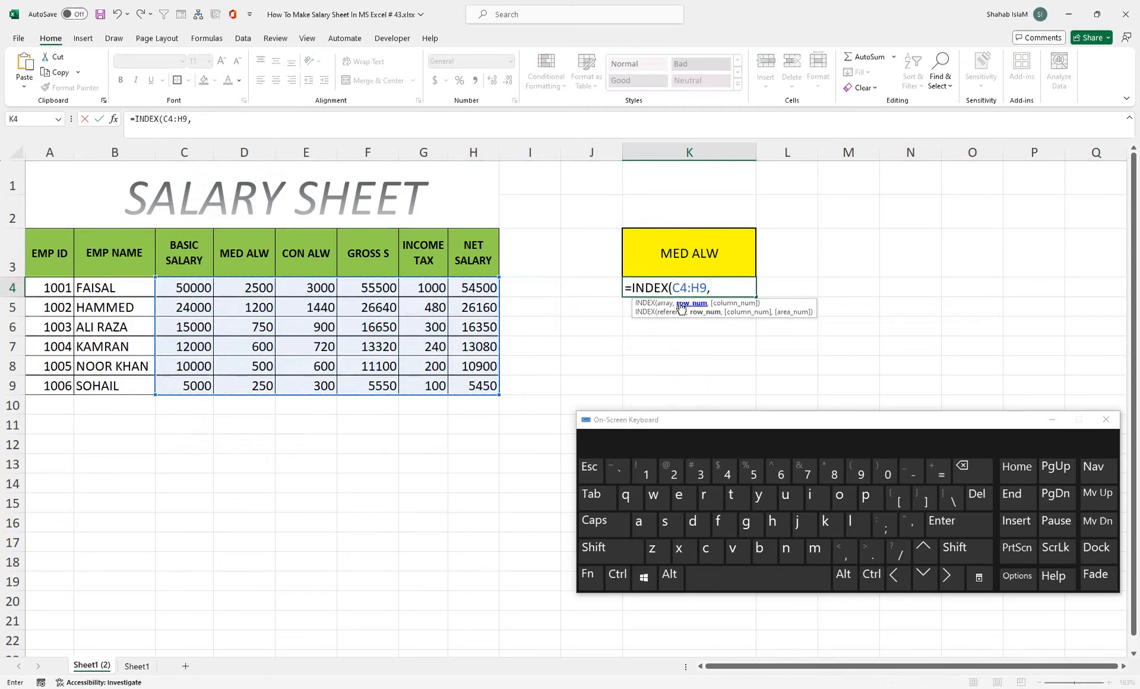
{"action": "type", "text": ","}
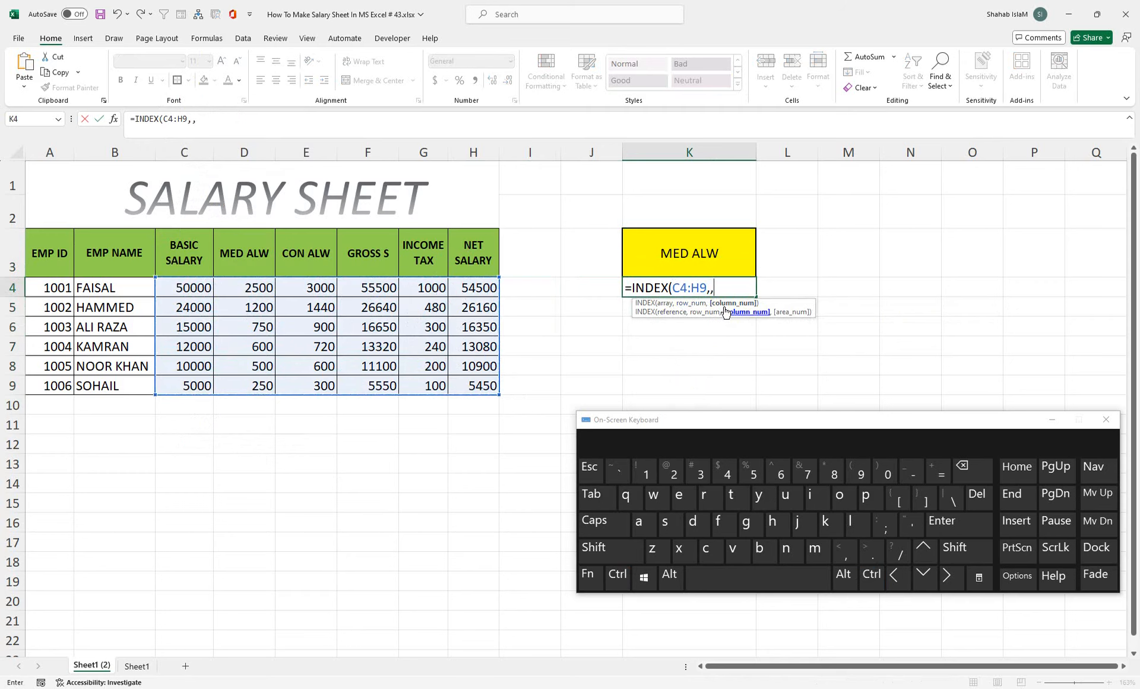
{"action": "left_click", "coordinate": [682, 250]}
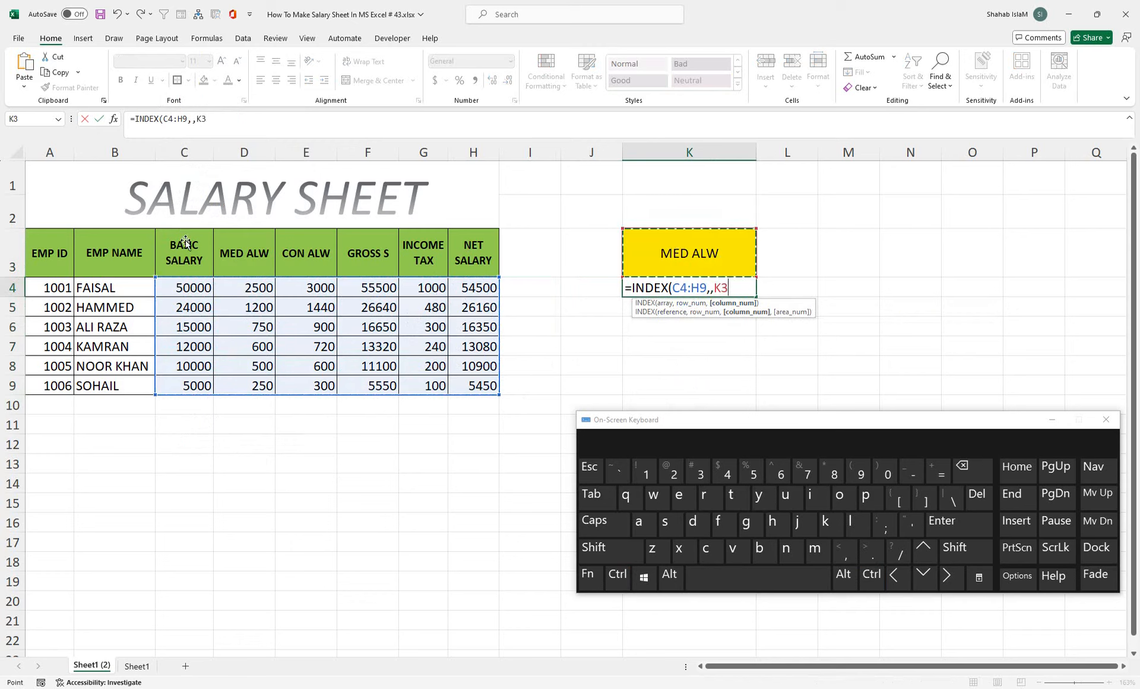
{"action": "type", "text": ")"}
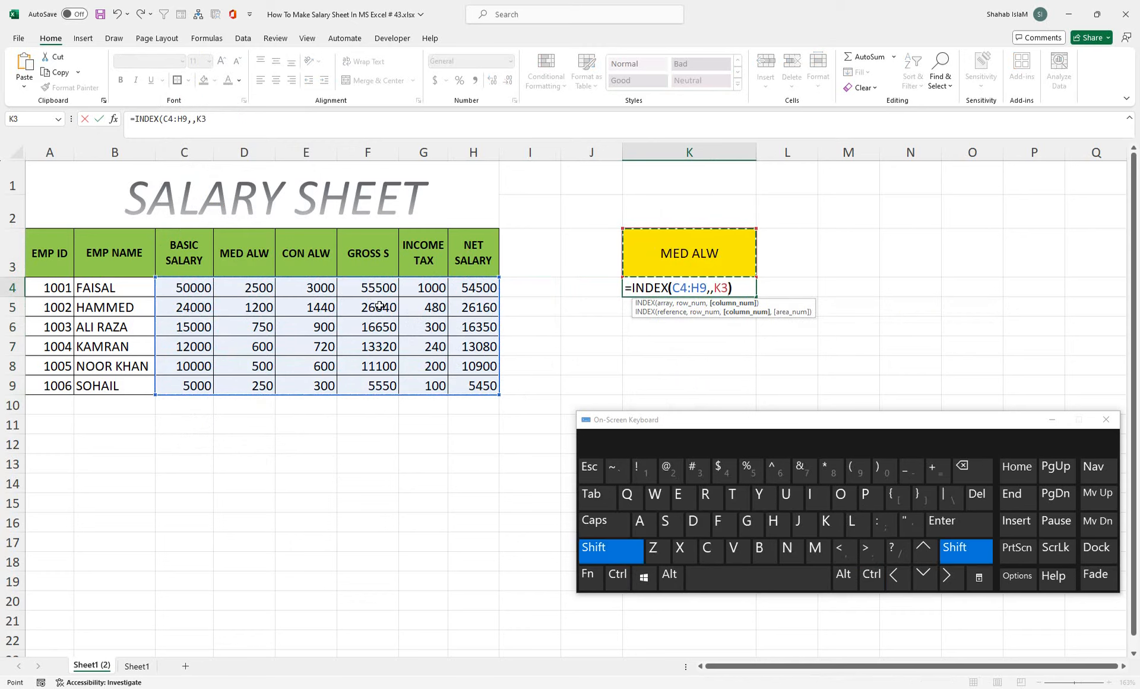
{"action": "key", "text": "Return"}
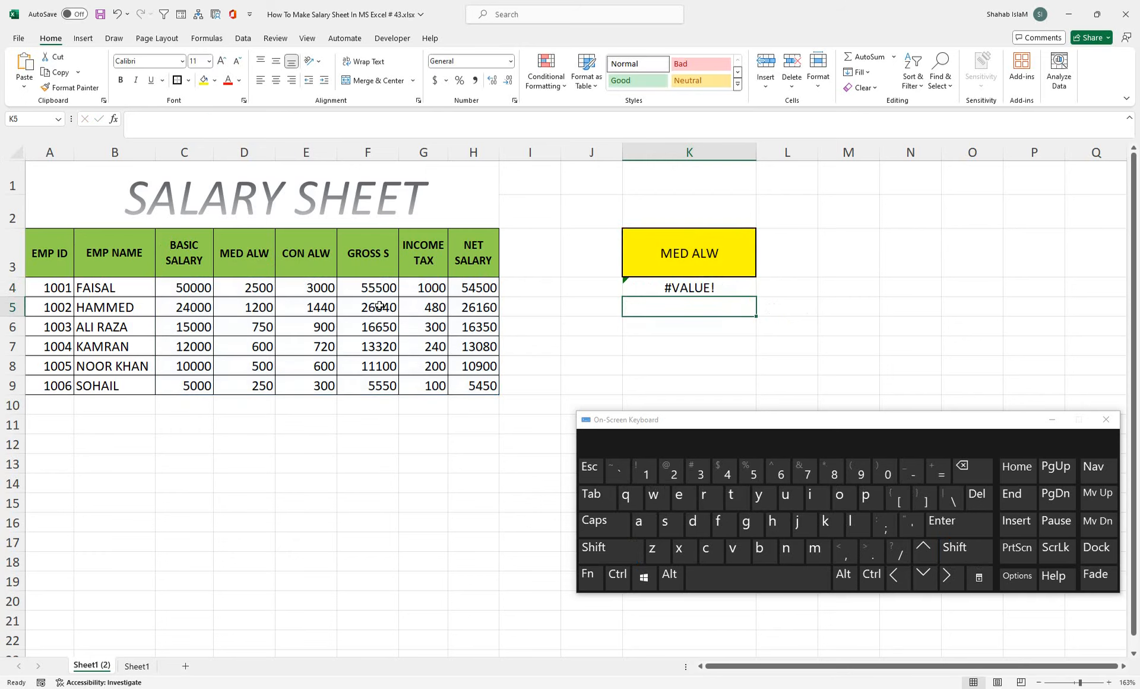
Step: Edit K4 so its column argument is MATCH(K3,C3:H3,0), an exact match
{"action": "left_click", "coordinate": [628, 279]}
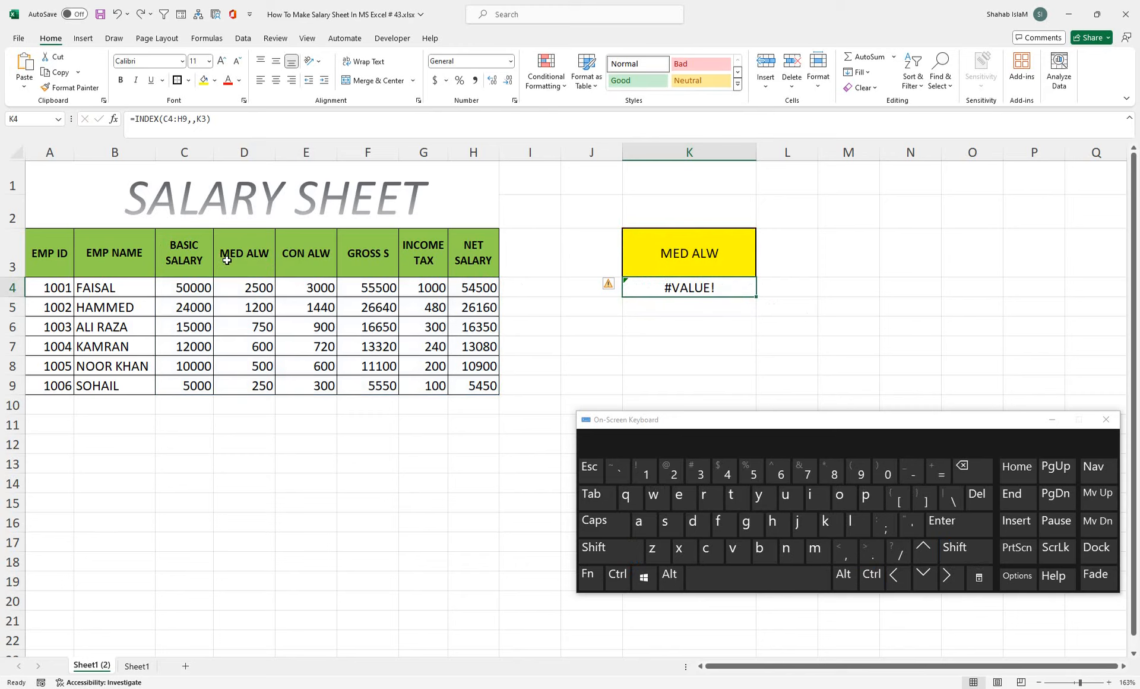
{"action": "double_click", "coordinate": [731, 288]}
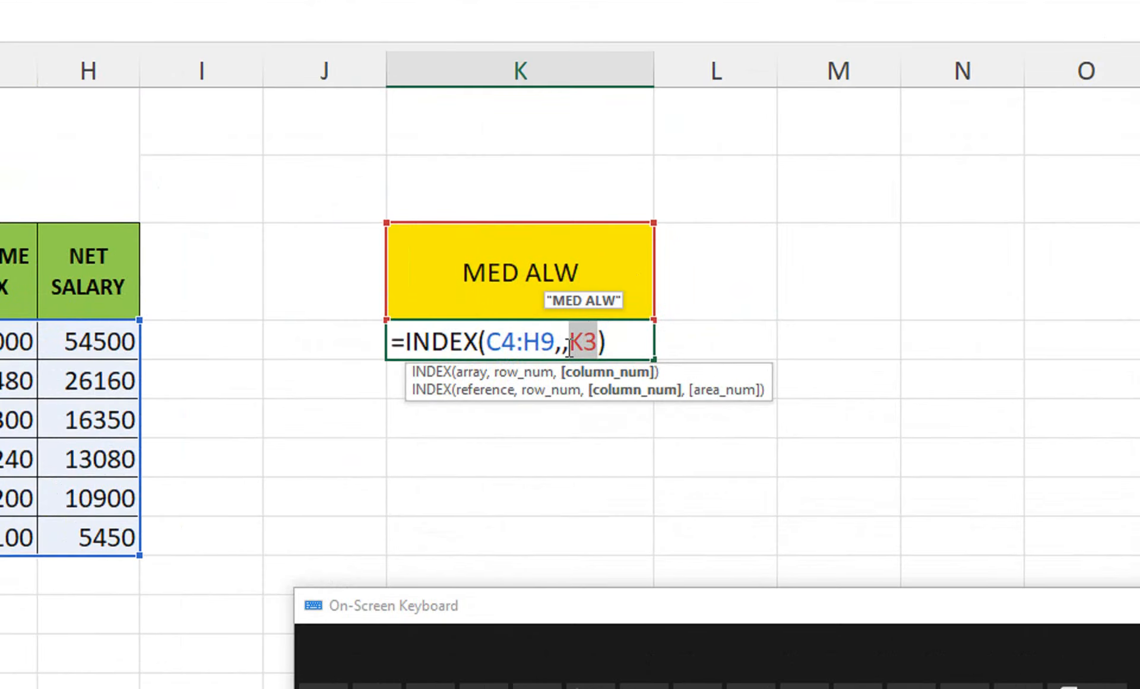
{"action": "type", "text": "mat"}
{"action": "key", "text": "Tab"}
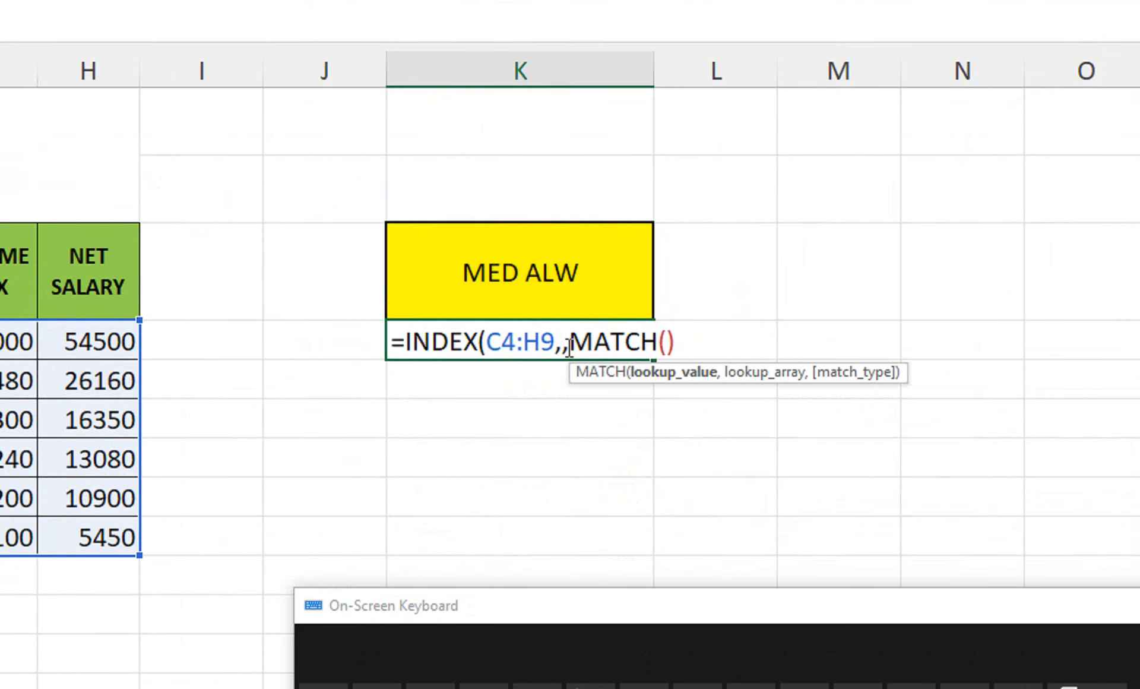
{"action": "left_click", "coordinate": [618, 293]}
{"action": "type", "text": ","}
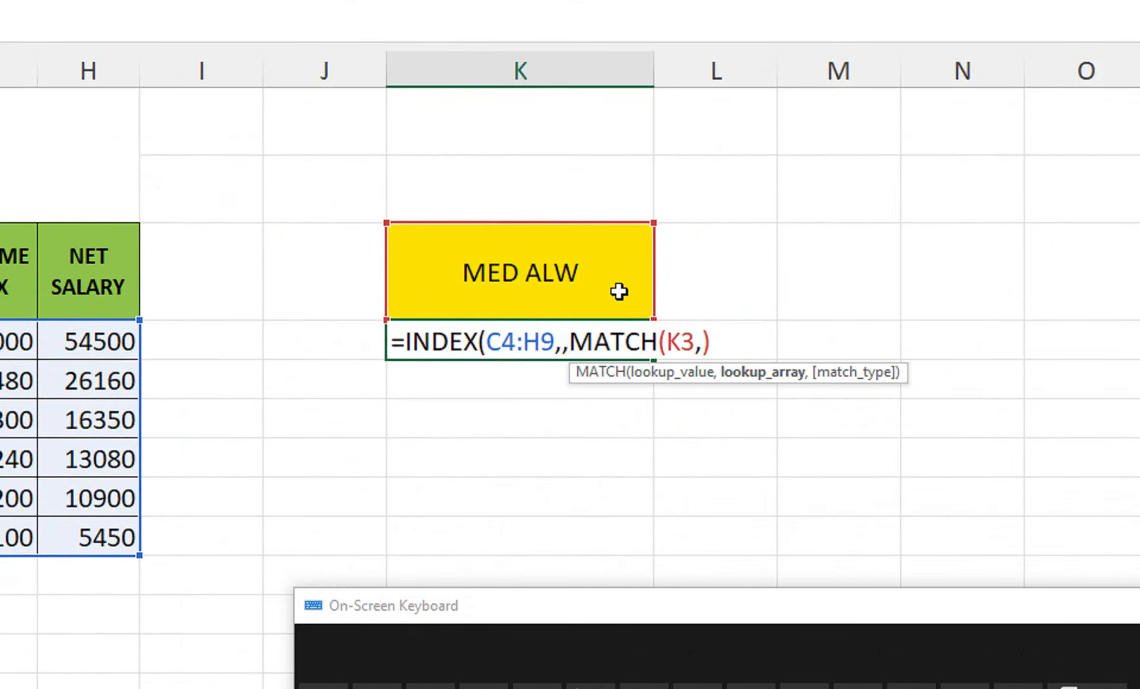
{"action": "left_click_drag", "start_coordinate": [37, 237], "coordinate": [552, 273]}
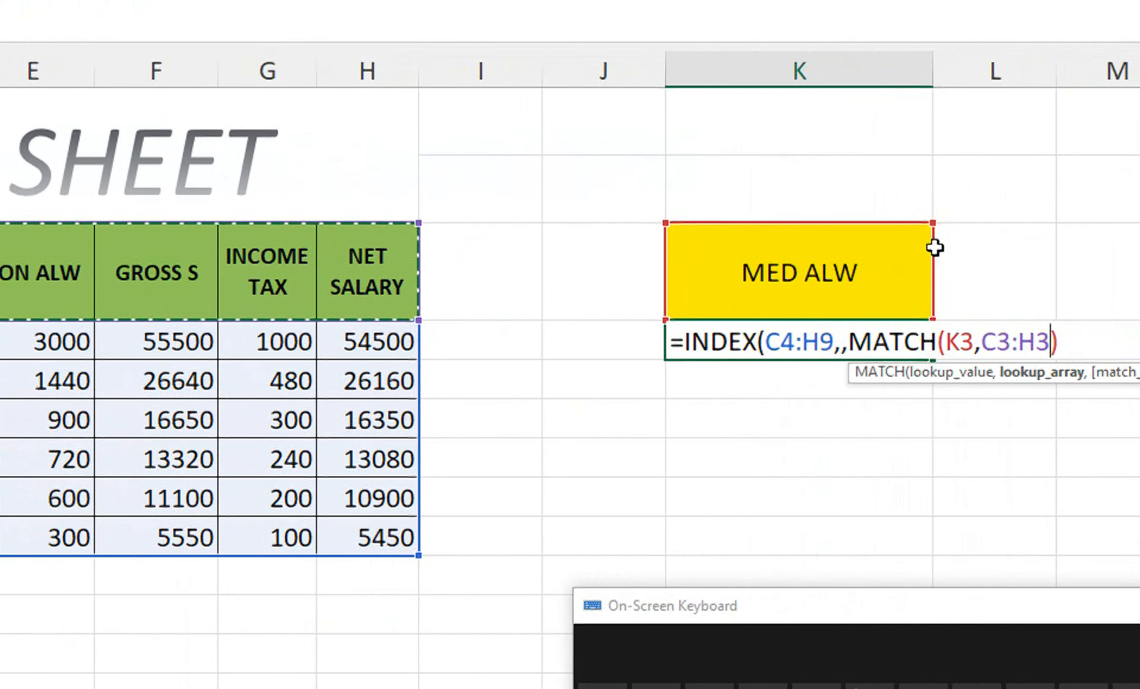
{"action": "type", "text": ","}
{"action": "key", "text": "Down"}
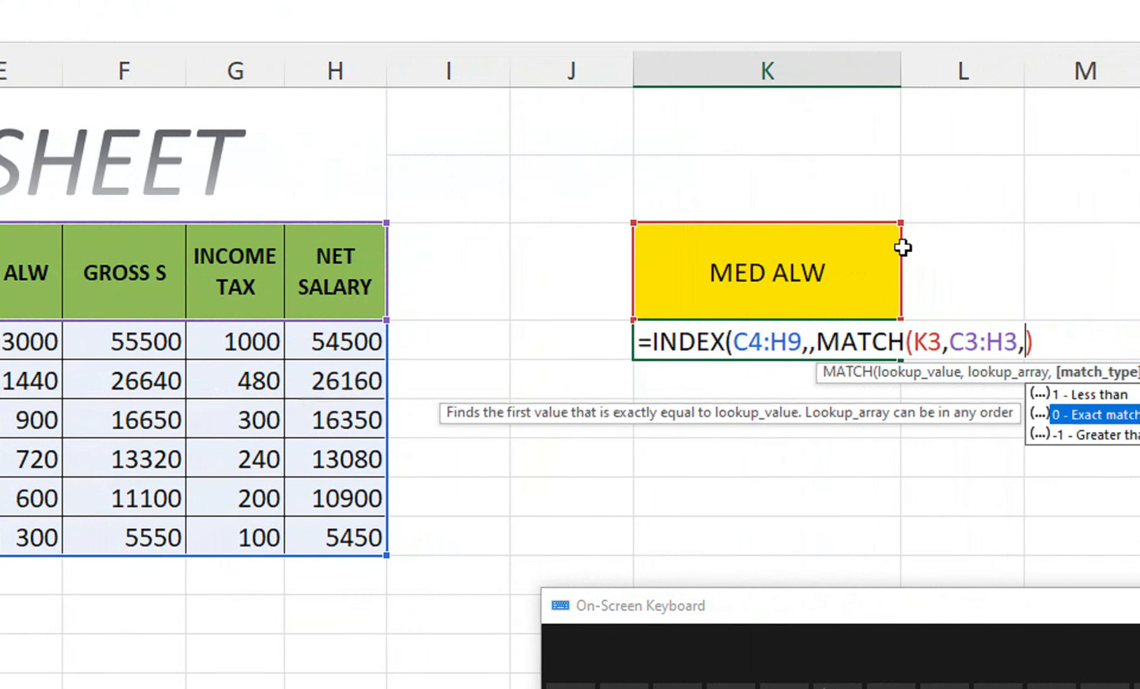
{"action": "key", "text": "Tab"}
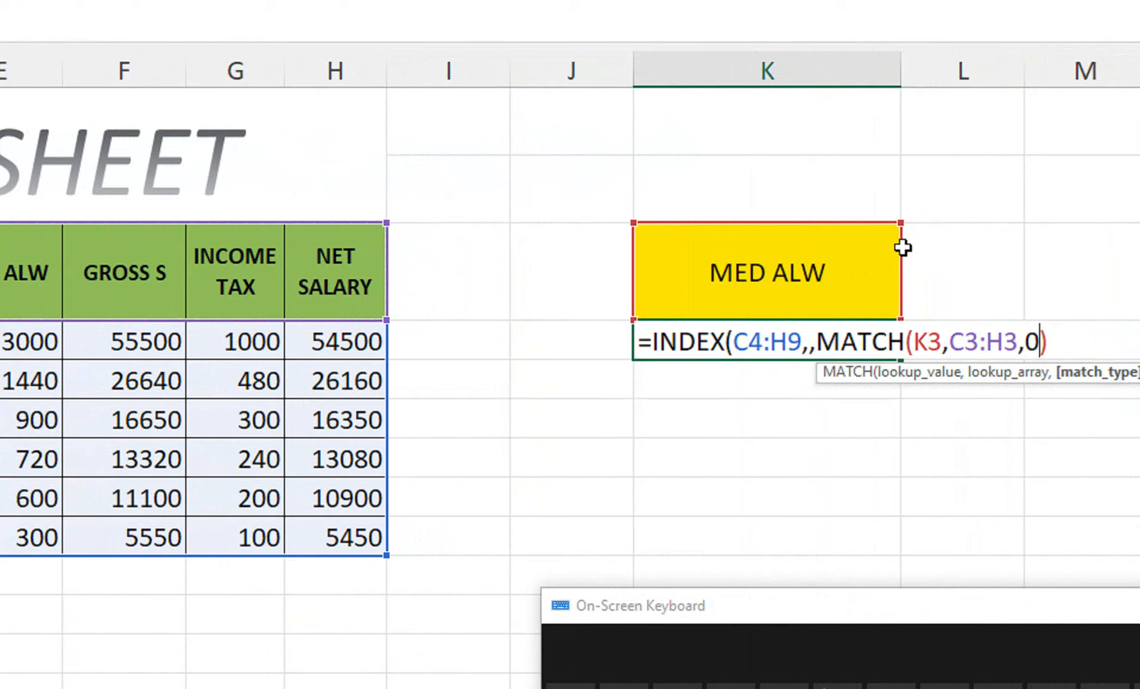
{"action": "type", "text": "))"}
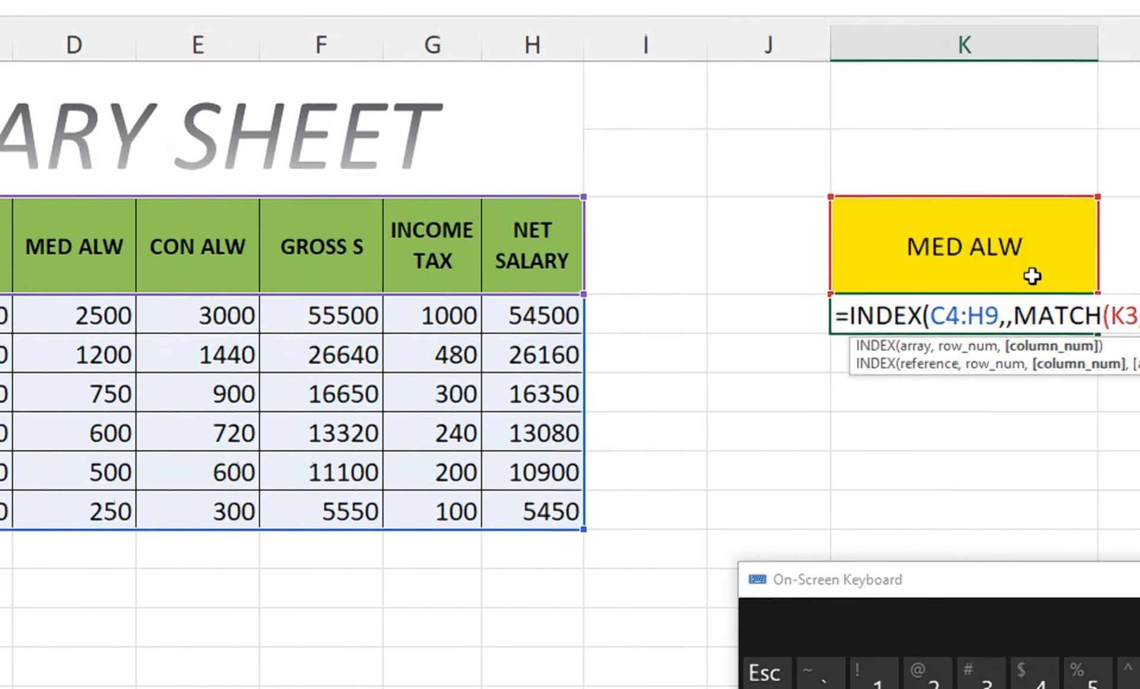
Step: Commit K4's INDEX/MATCH formula, then prefix it with @ so it returns only 2500
{"action": "key", "text": "Return"}
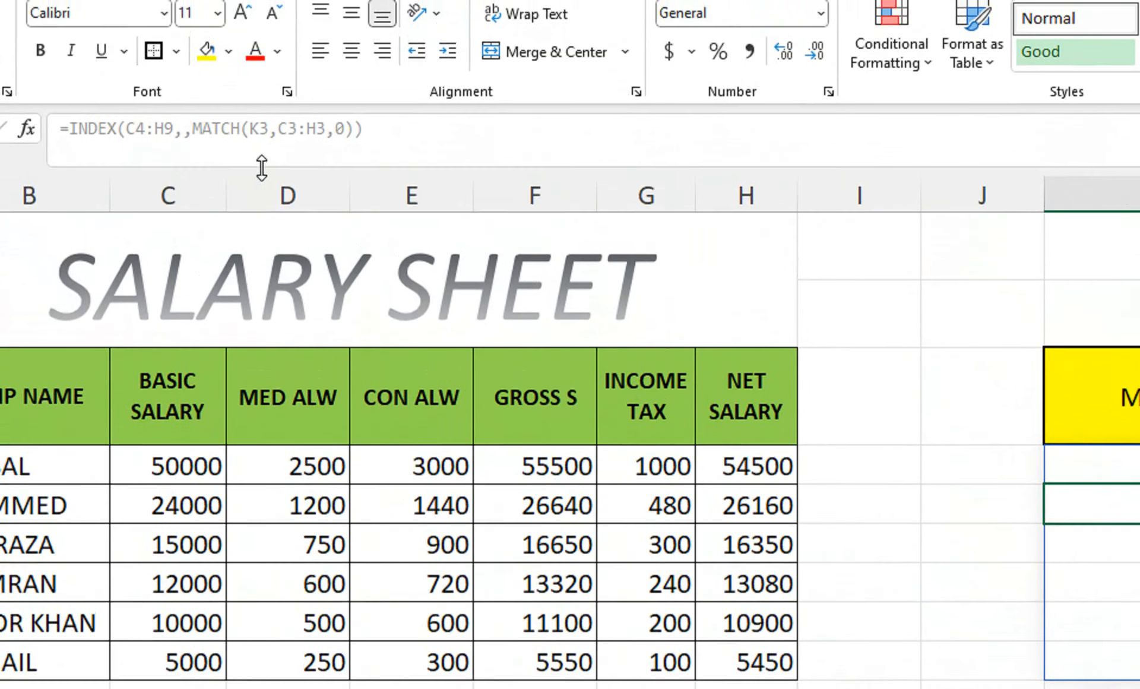
{"action": "left_click", "coordinate": [998, 456]}
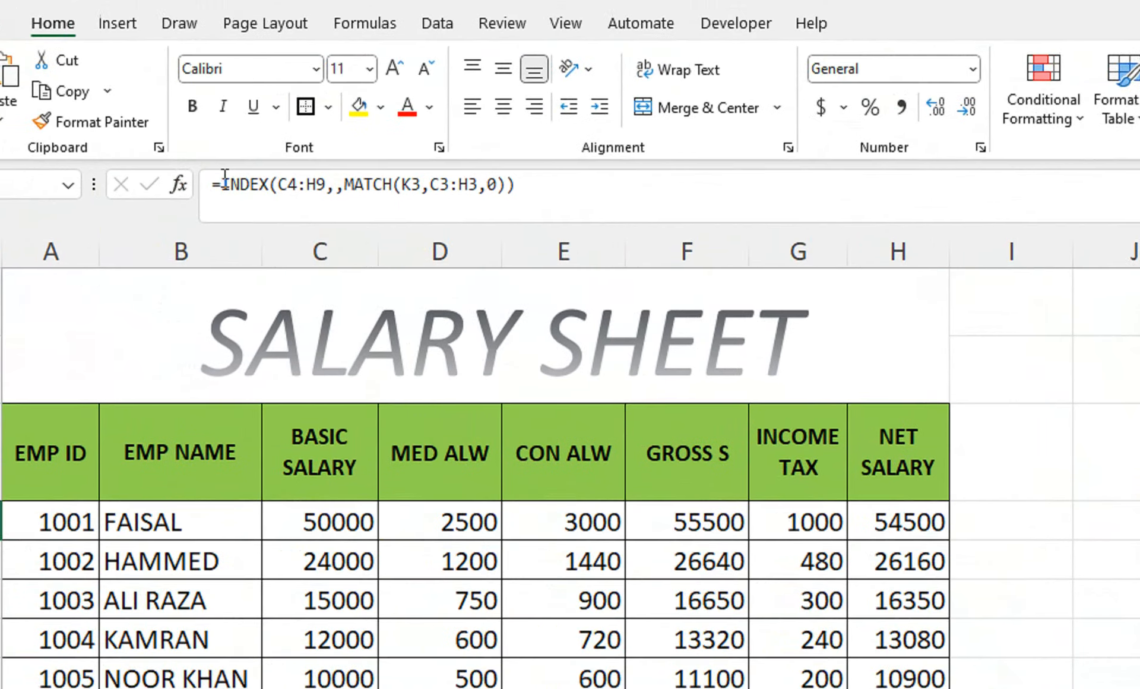
{"action": "left_click", "coordinate": [238, 178]}
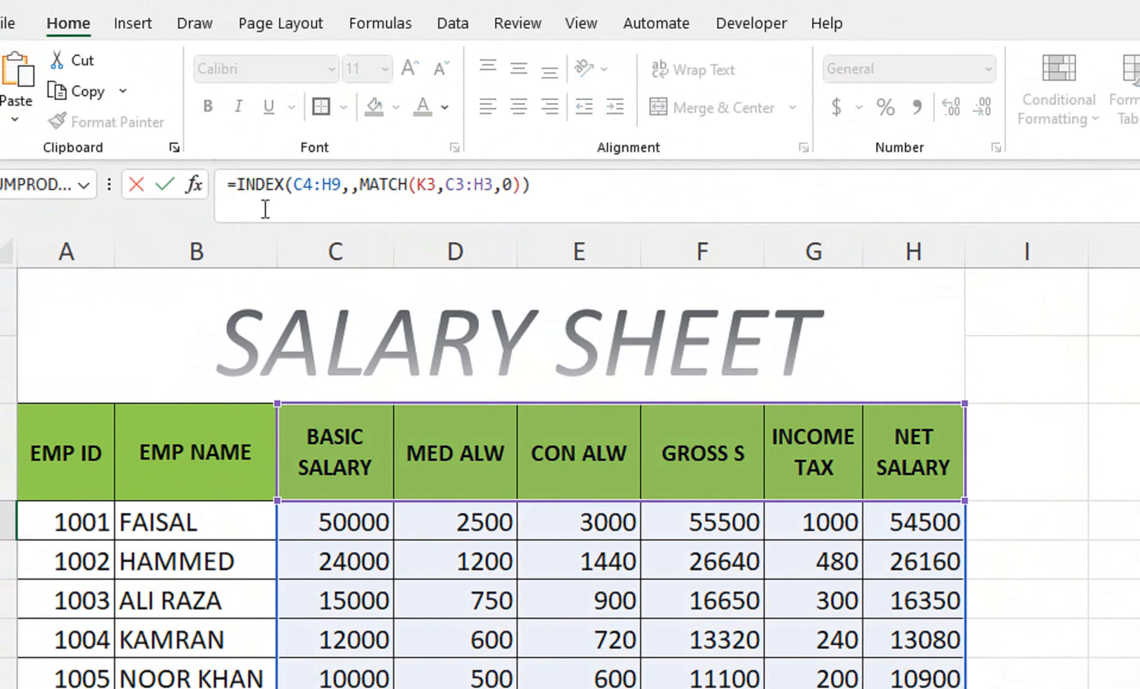
{"action": "type", "text": "#"}
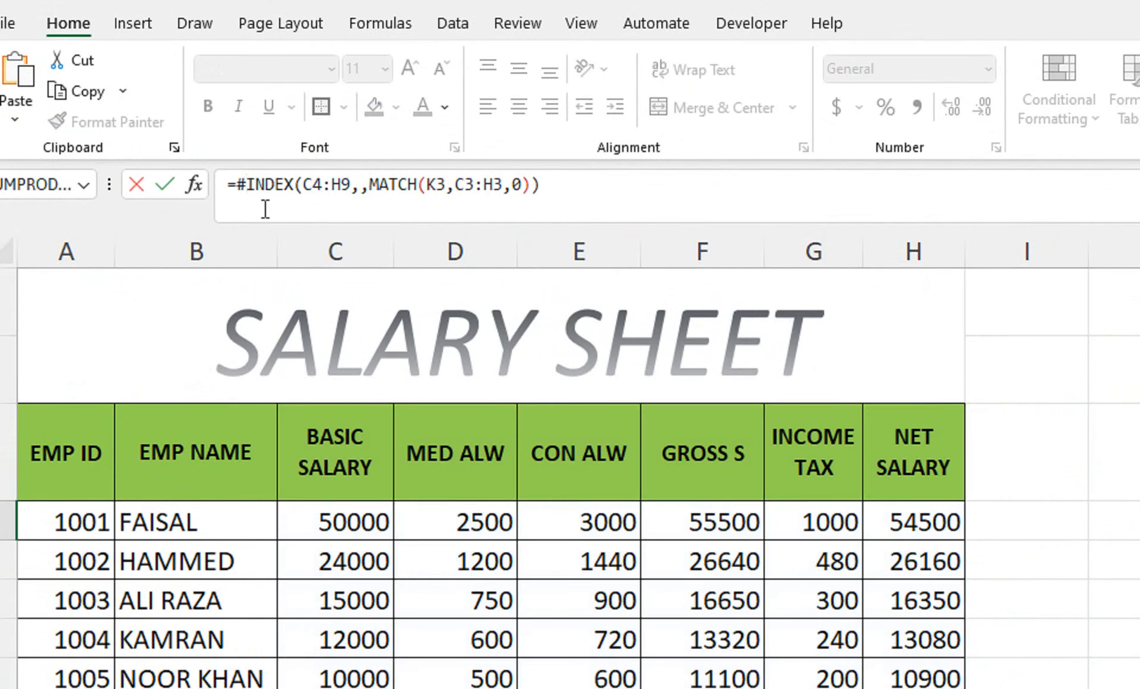
{"action": "key", "text": "BackSpace"}
{"action": "type", "text": "@"}
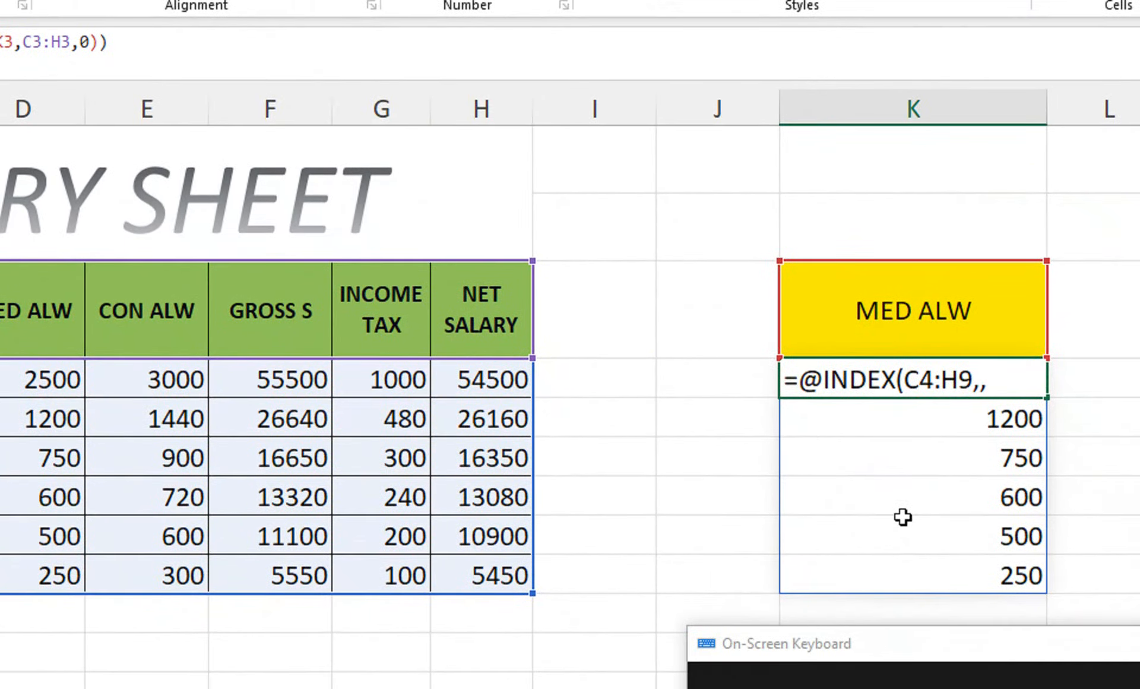
{"action": "key", "text": "Return"}
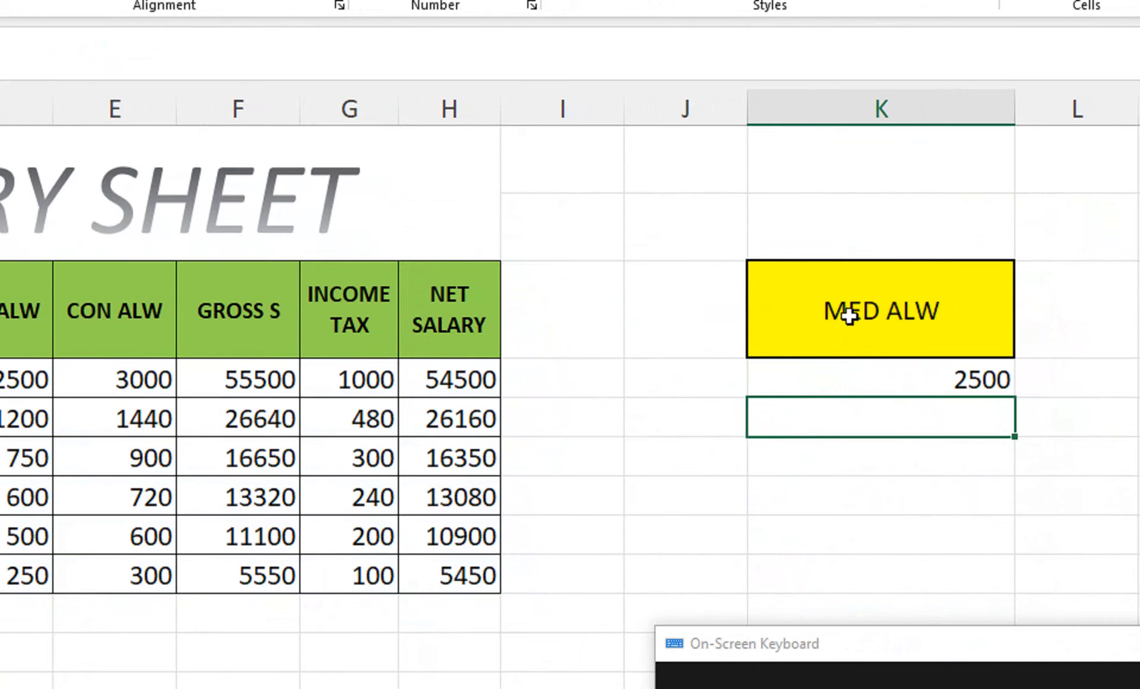
{"action": "left_click", "coordinate": [836, 372]}
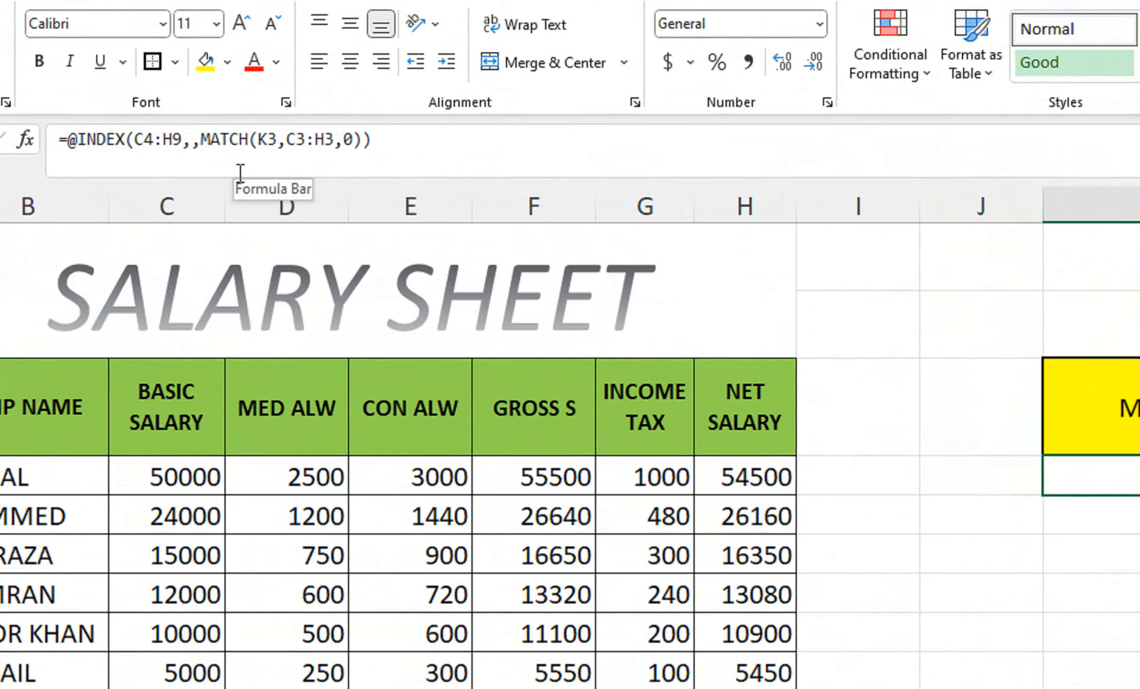
Step: Delete the @ from K4's formula so all six MED ALW values spill to K9
{"action": "double_click", "coordinate": [1107, 478]}
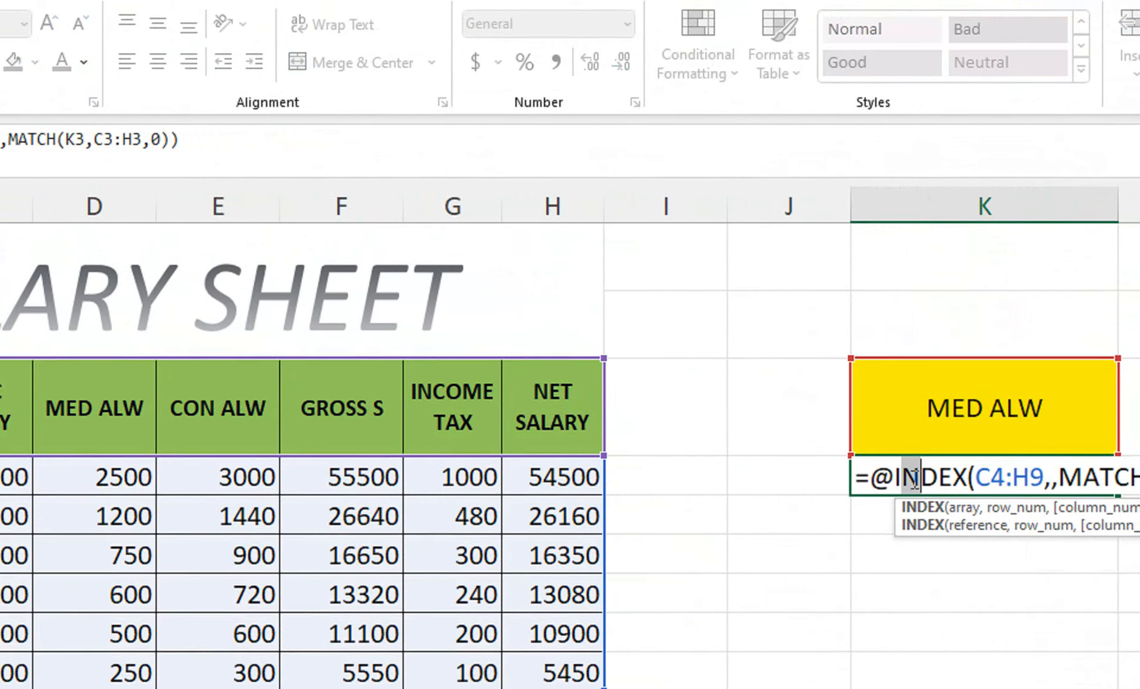
{"action": "left_click", "coordinate": [885, 478]}
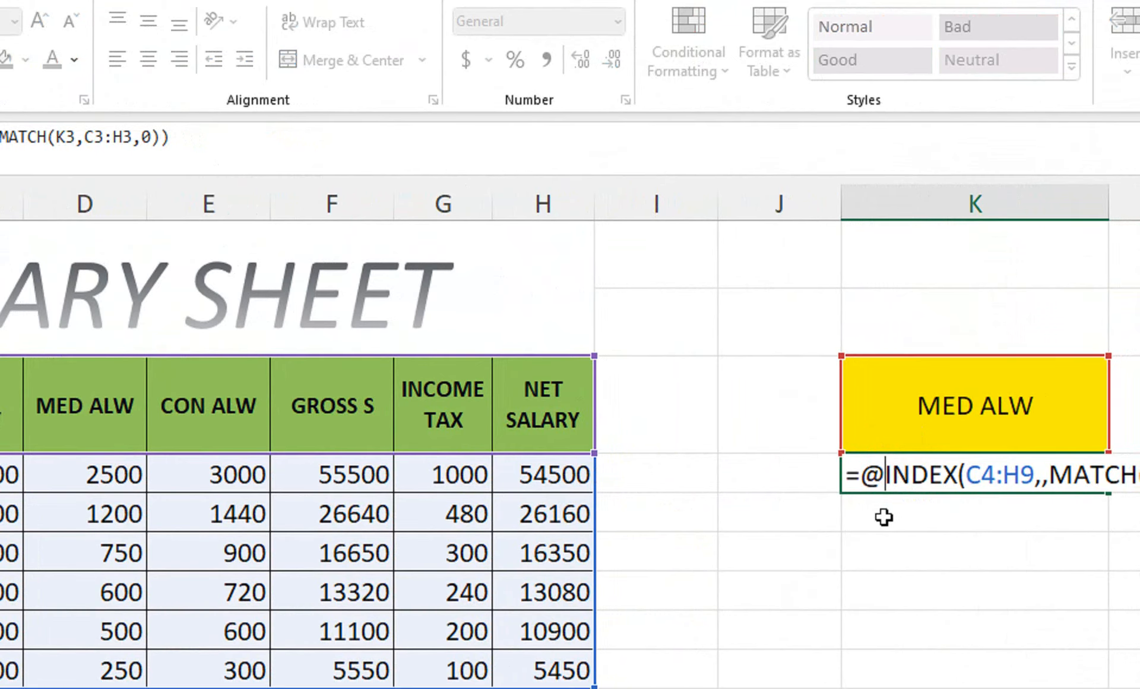
{"action": "key", "text": "BackSpace"}
{"action": "key", "text": "Return"}
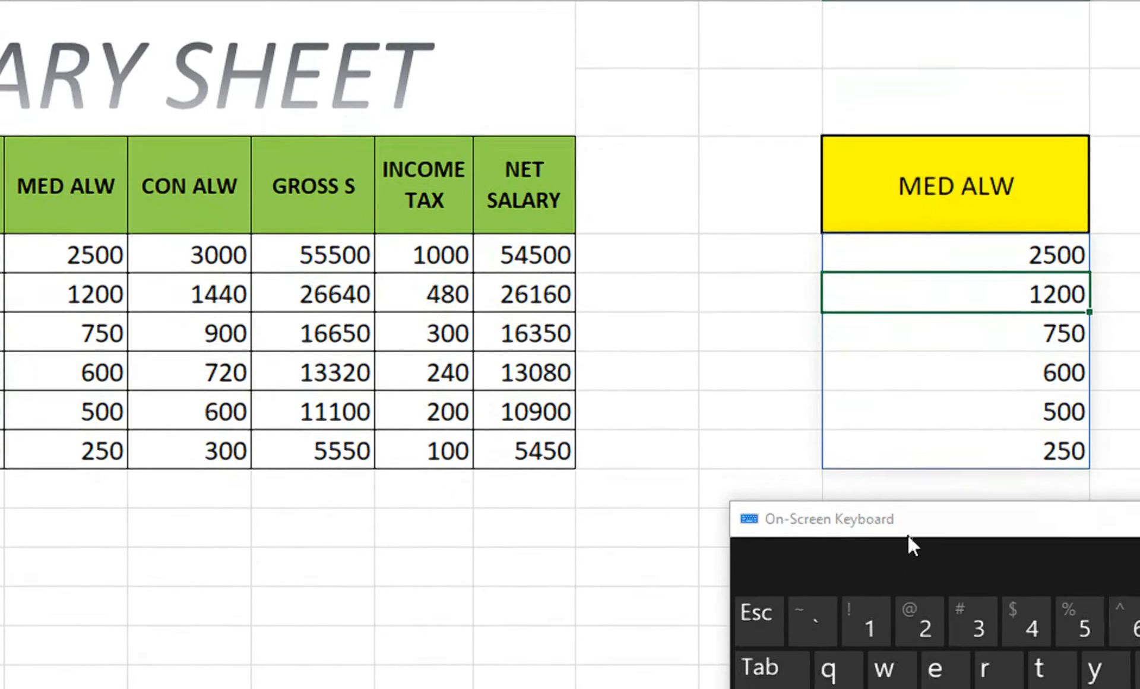
{"action": "left_click_drag", "start_coordinate": [907, 536], "coordinate": [237, 518]}
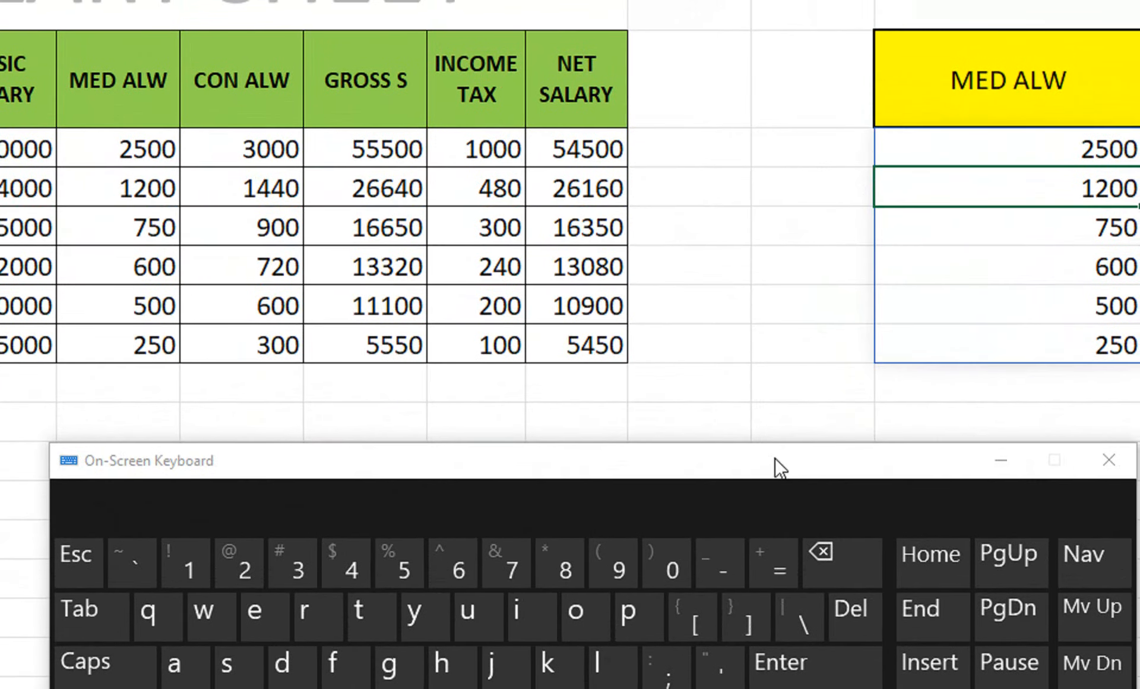
{"action": "left_click_drag", "start_coordinate": [779, 468], "coordinate": [929, 445]}
{"action": "left_click", "coordinate": [726, 189]}
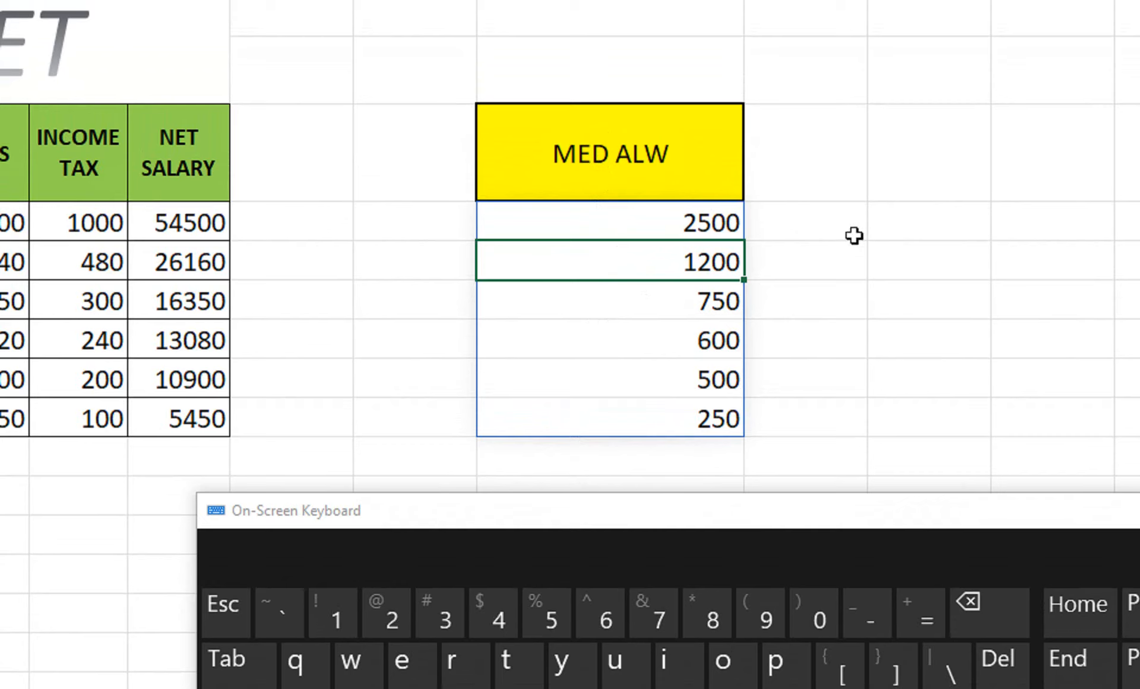
Step: Start a =SUM( formula in an empty cell, trying the NET SALARY range H4:H7 before clearing it
{"action": "left_click", "coordinate": [896, 226]}
{"action": "type", "text": "=SUM("}
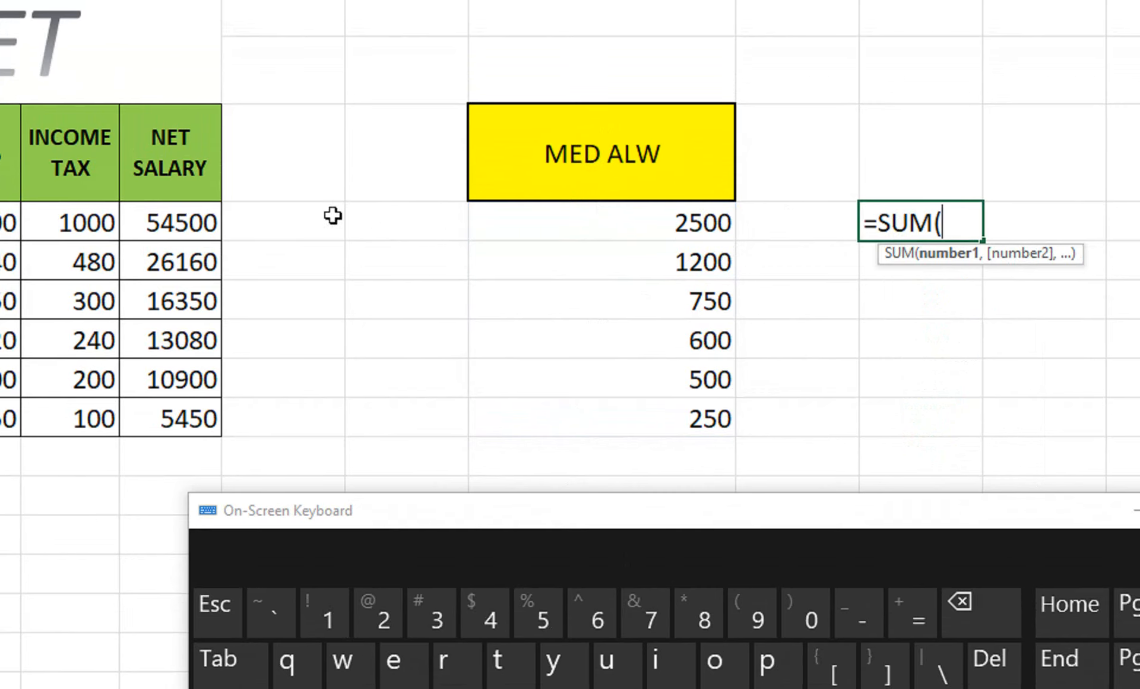
{"action": "left_click_drag", "start_coordinate": [198, 222], "coordinate": [237, 686]}
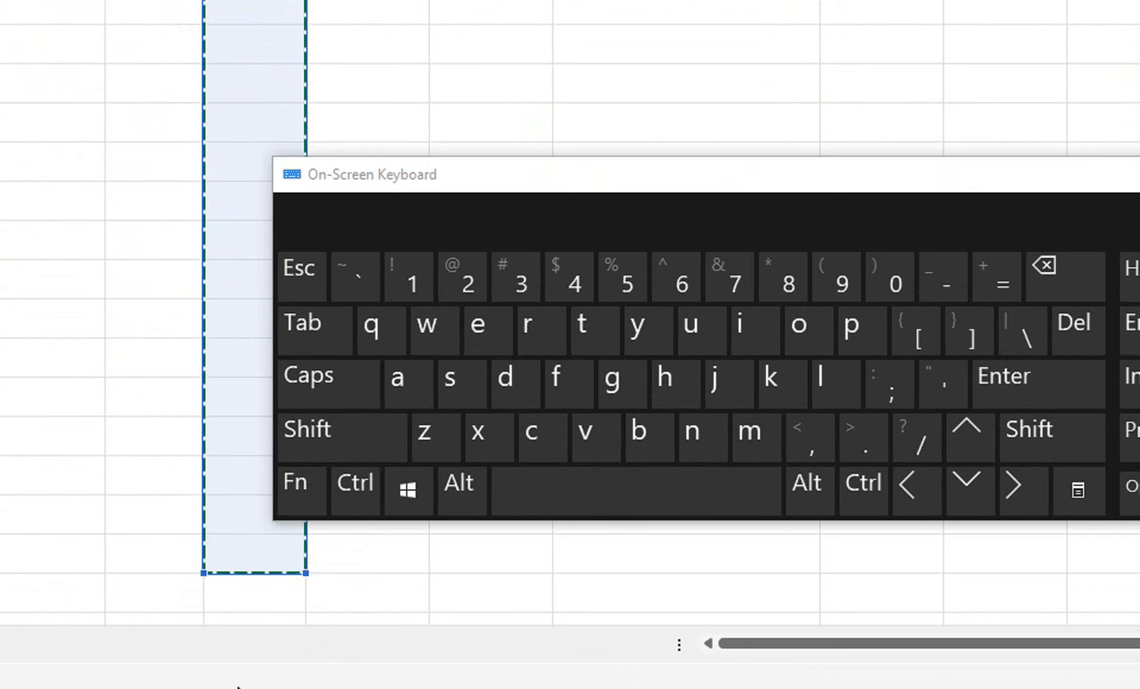
{"action": "key", "text": "ctrl+Return"}
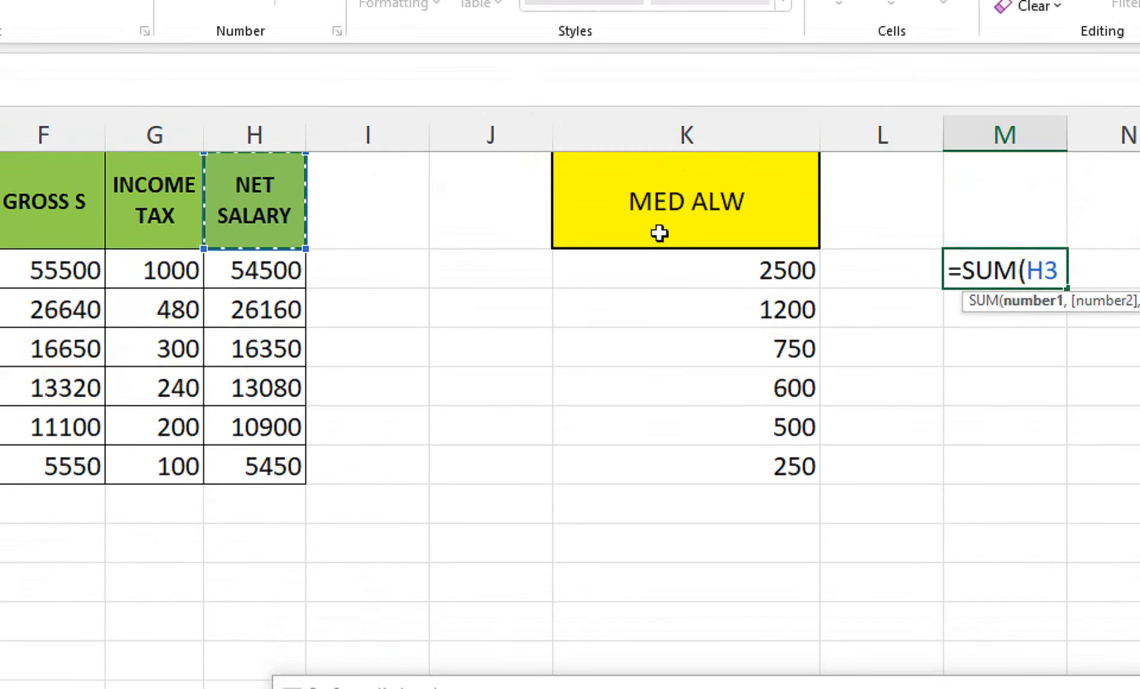
{"action": "key", "text": "Up"}
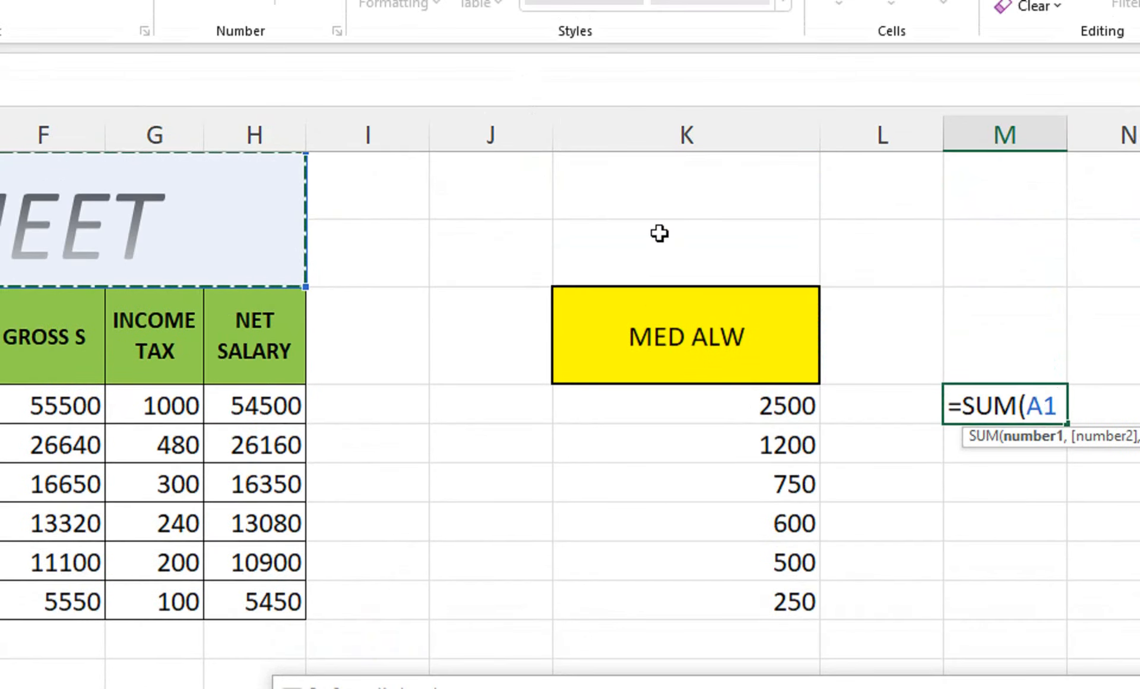
{"action": "key", "text": "BackSpace"}
{"action": "key", "text": "BackSpace"}
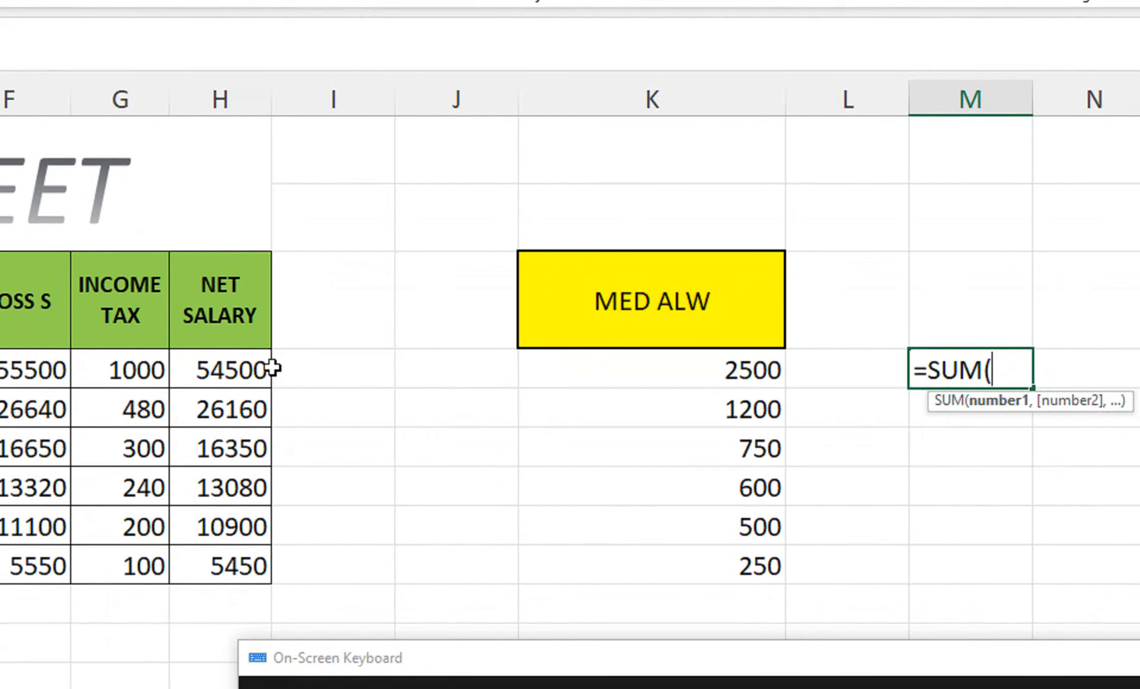
Step: Make the SUM reference the K4# spill range instead of an H4 reference
{"action": "left_click", "coordinate": [262, 371]}
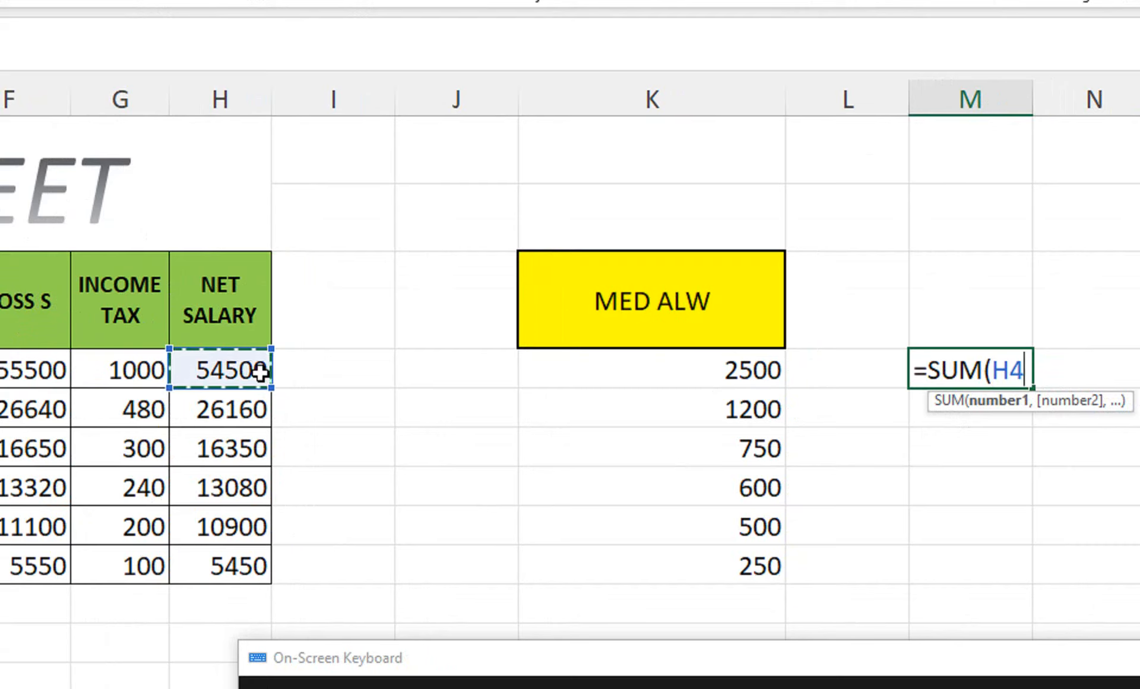
{"action": "type", "text": "#"}
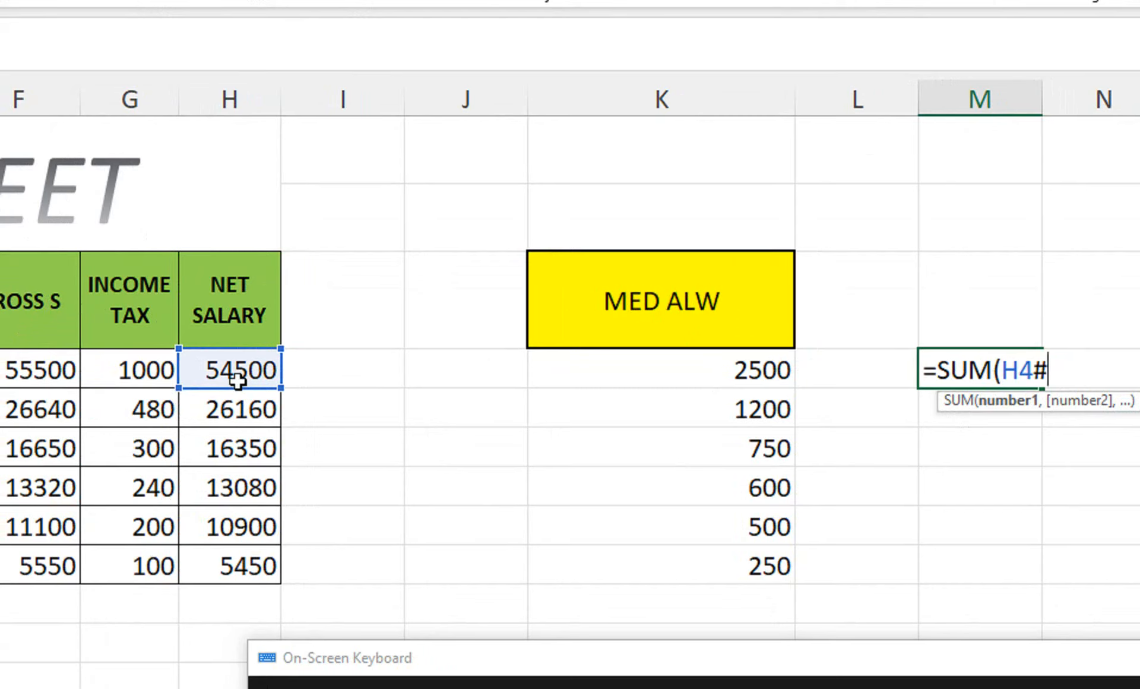
{"action": "key", "text": "BackSpace"}
{"action": "key", "text": "BackSpace"}
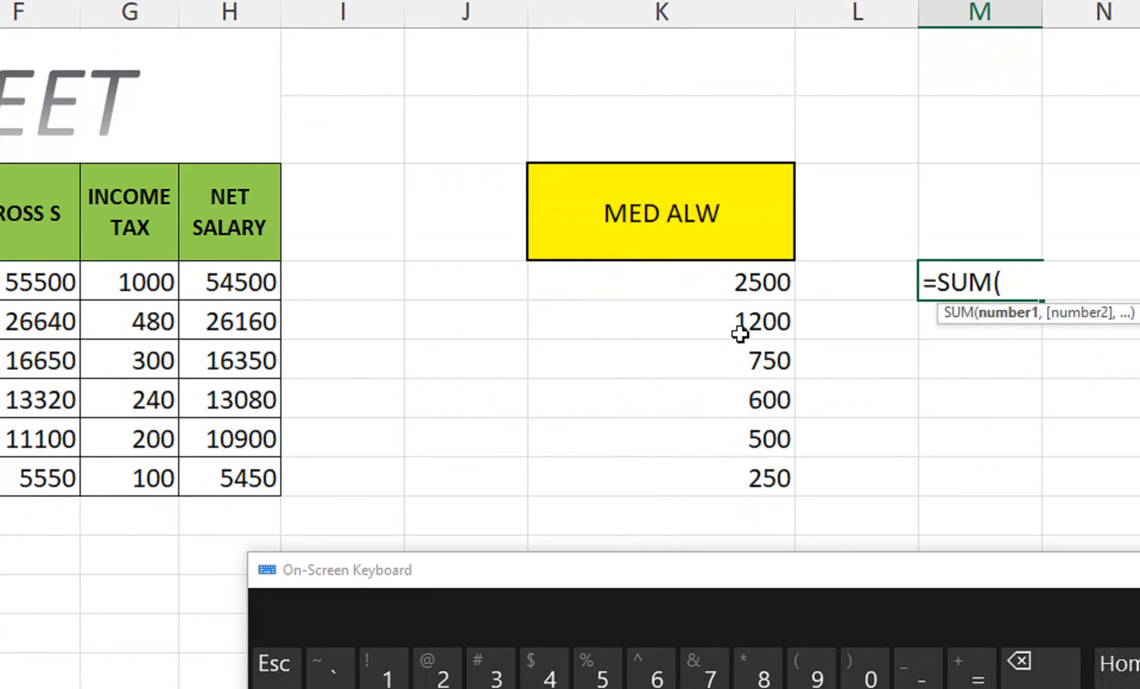
{"action": "left_click", "coordinate": [744, 286]}
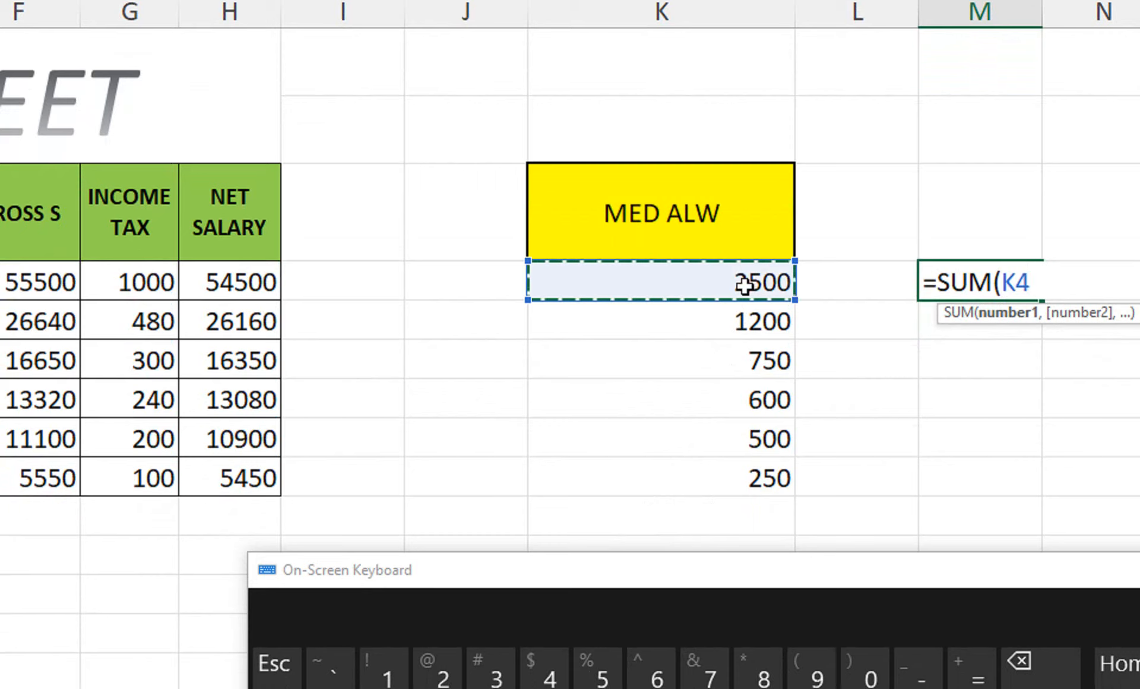
{"action": "type", "text": "#"}
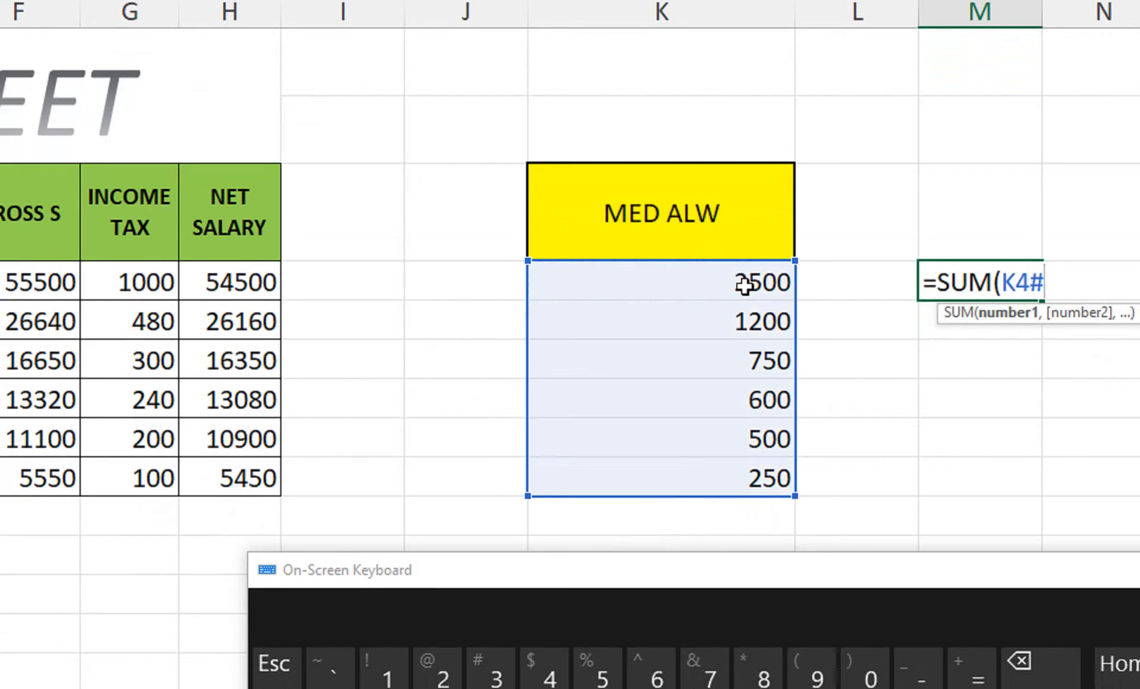
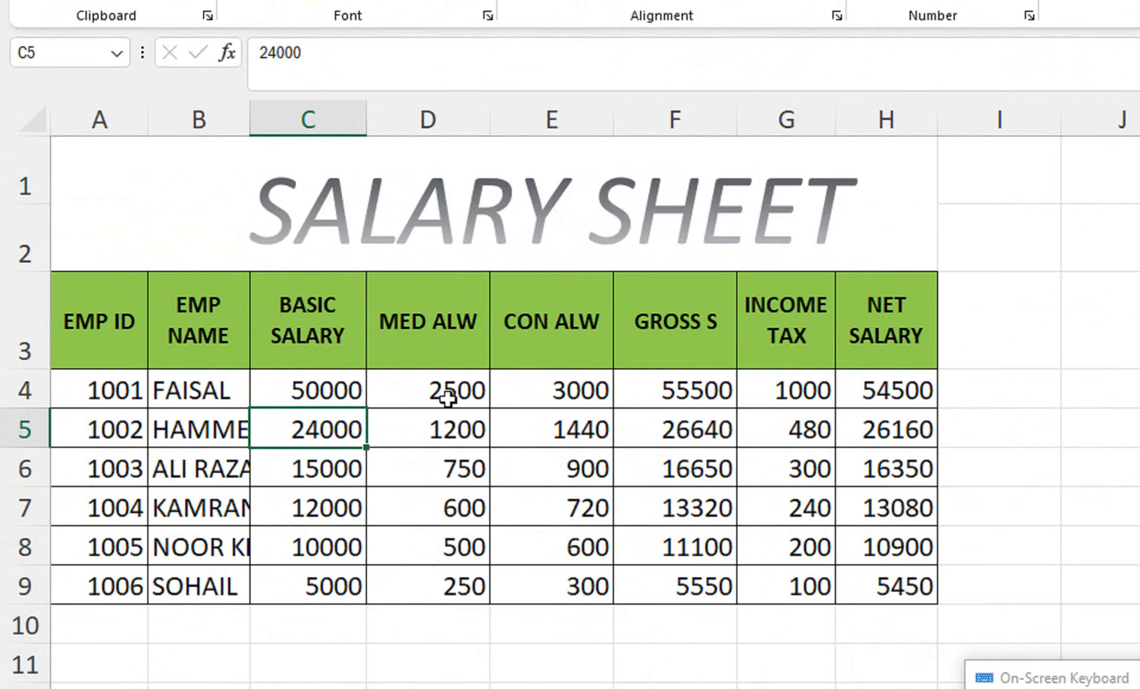
Step: Clear the MED ALW and CON ALW values in D4:E9 and start a =C4 formula in D4
{"action": "left_click_drag", "start_coordinate": [443, 395], "coordinate": [506, 585]}
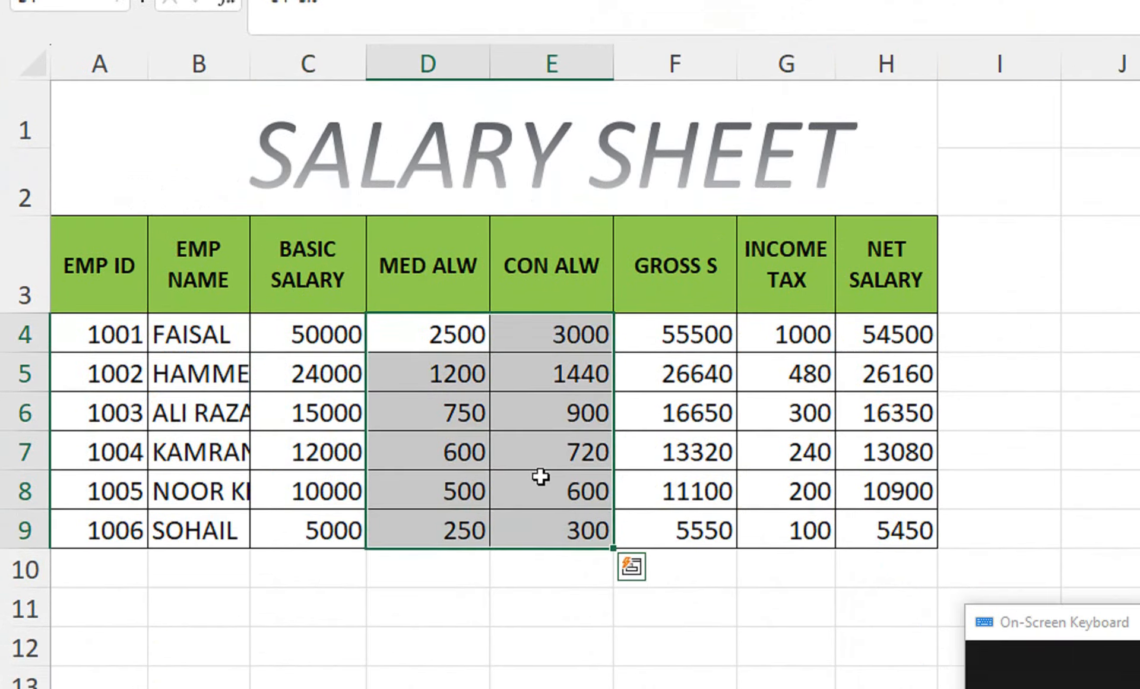
{"action": "key", "text": "Delete"}
{"action": "left_click", "coordinate": [438, 339]}
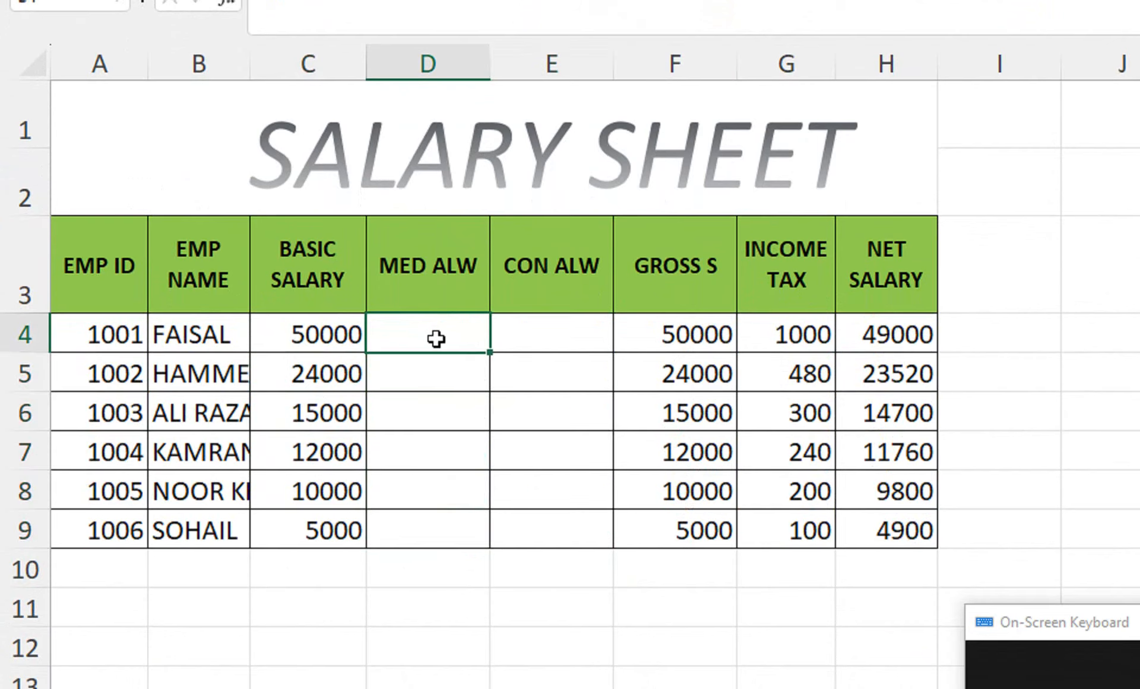
{"action": "type", "text": "="}
{"action": "left_click", "coordinate": [339, 330]}
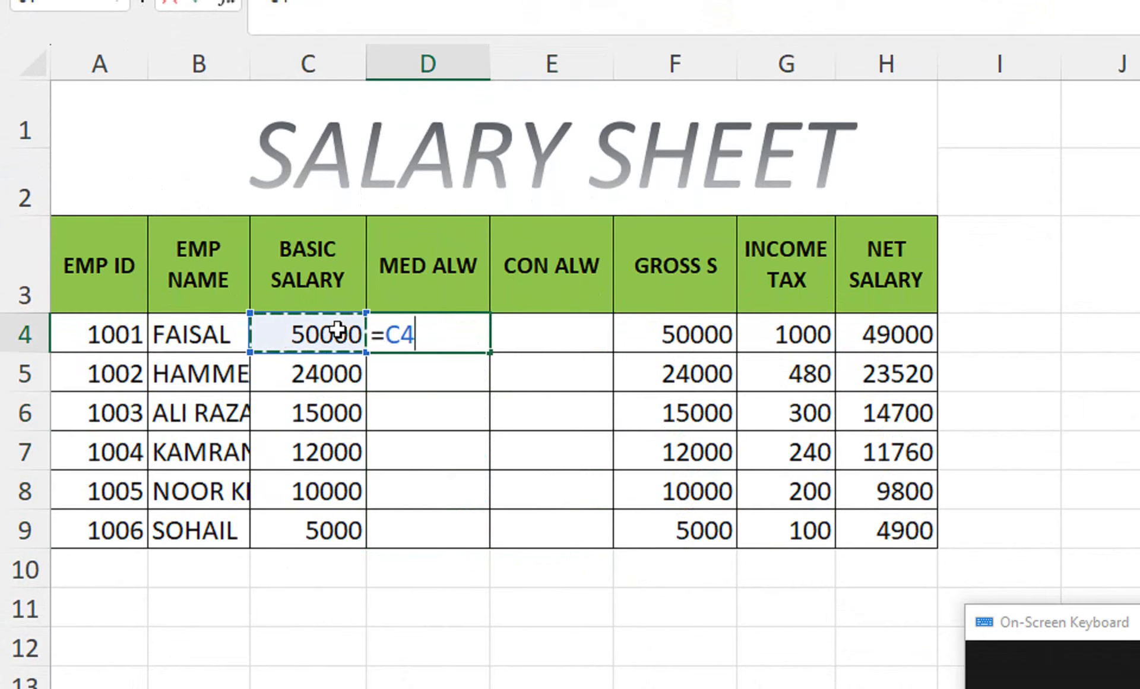
Step: Complete D4 as =C4*10% and fill it down MED ALW, giving 5000 and 2400
{"action": "type", "text": "*"}
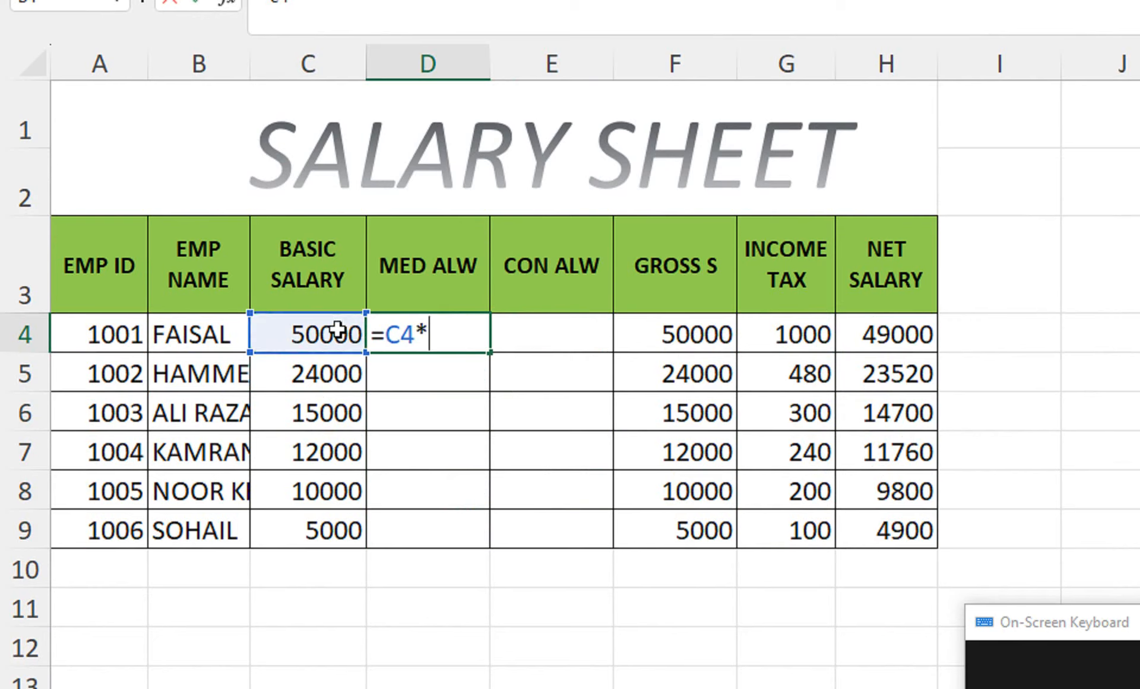
{"action": "type", "text": "10%"}
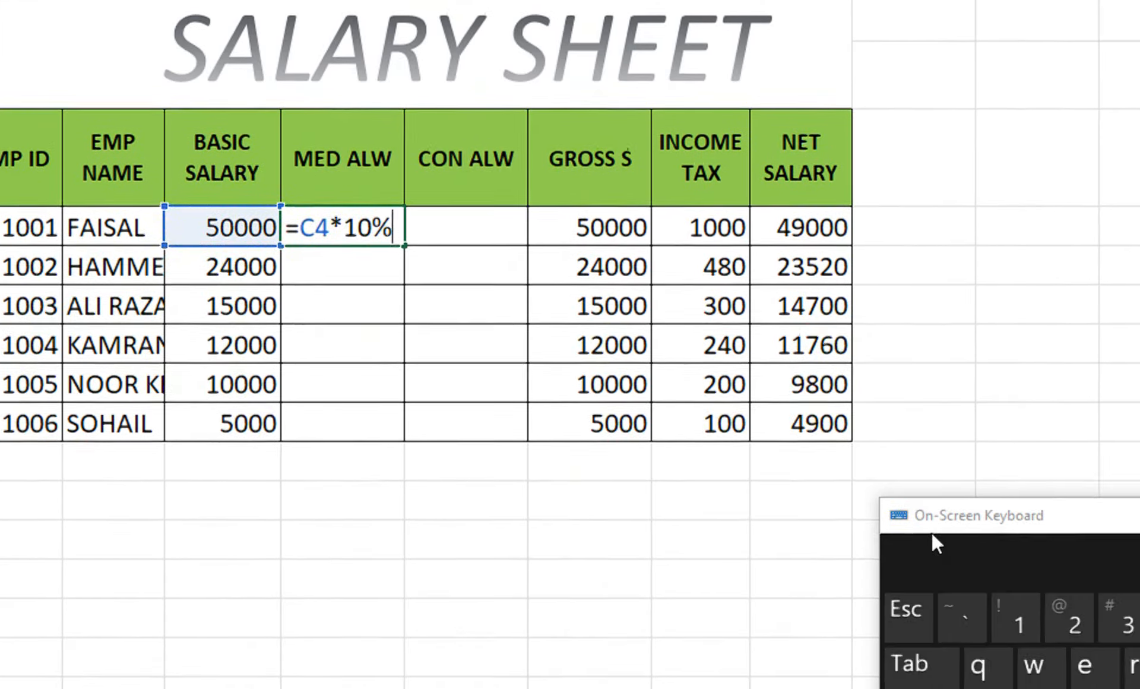
{"action": "left_click_drag", "start_coordinate": [1027, 652], "coordinate": [348, 475]}
{"action": "left_click_drag", "start_coordinate": [253, 356], "coordinate": [158, 325]}
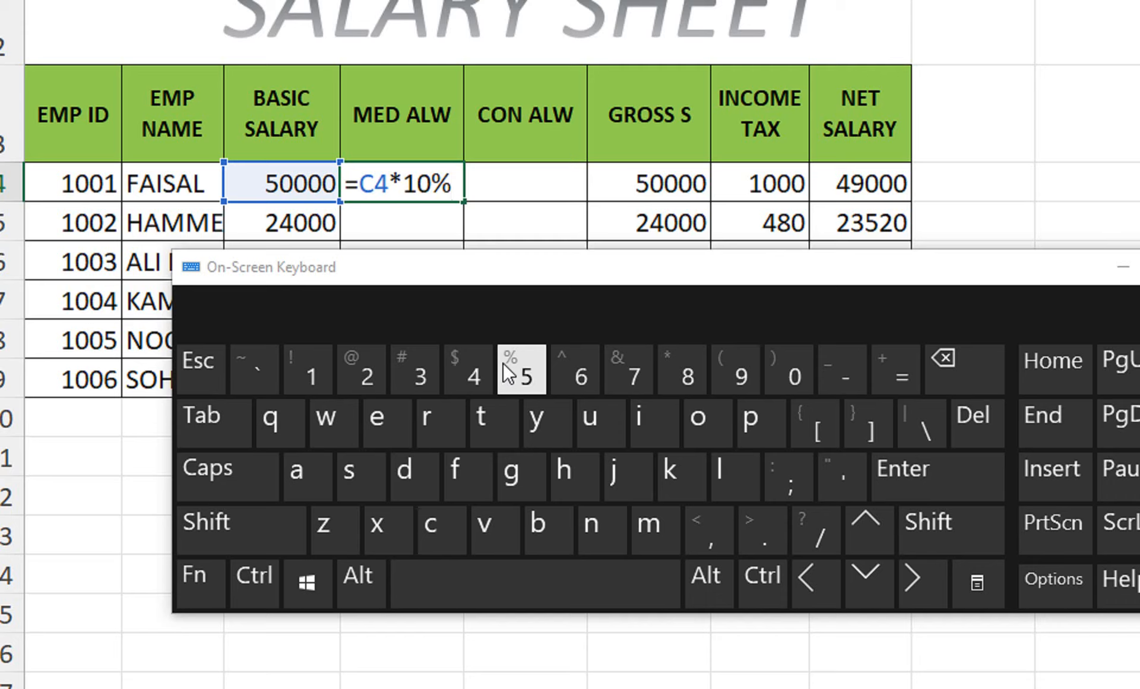
{"action": "key", "text": "BackSpace"}
{"action": "key", "text": "BackSpace"}
{"action": "left_click", "coordinate": [280, 524]}
{"action": "left_click", "coordinate": [499, 381]}
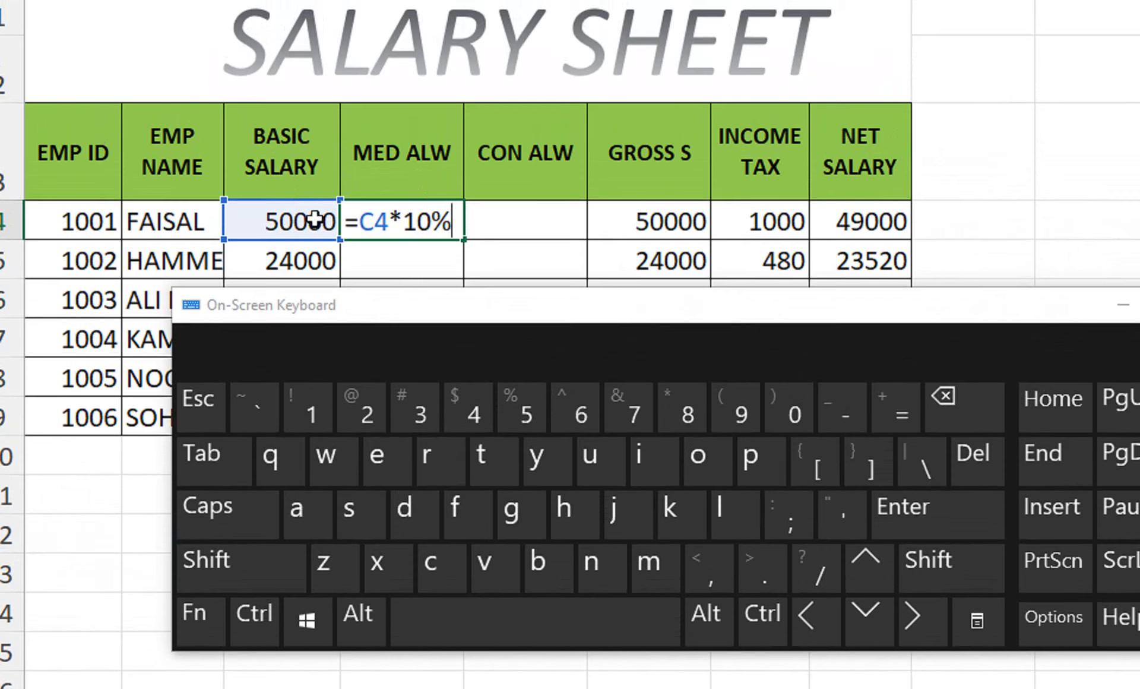
{"action": "key", "text": "Return"}
{"action": "left_click", "coordinate": [455, 221]}
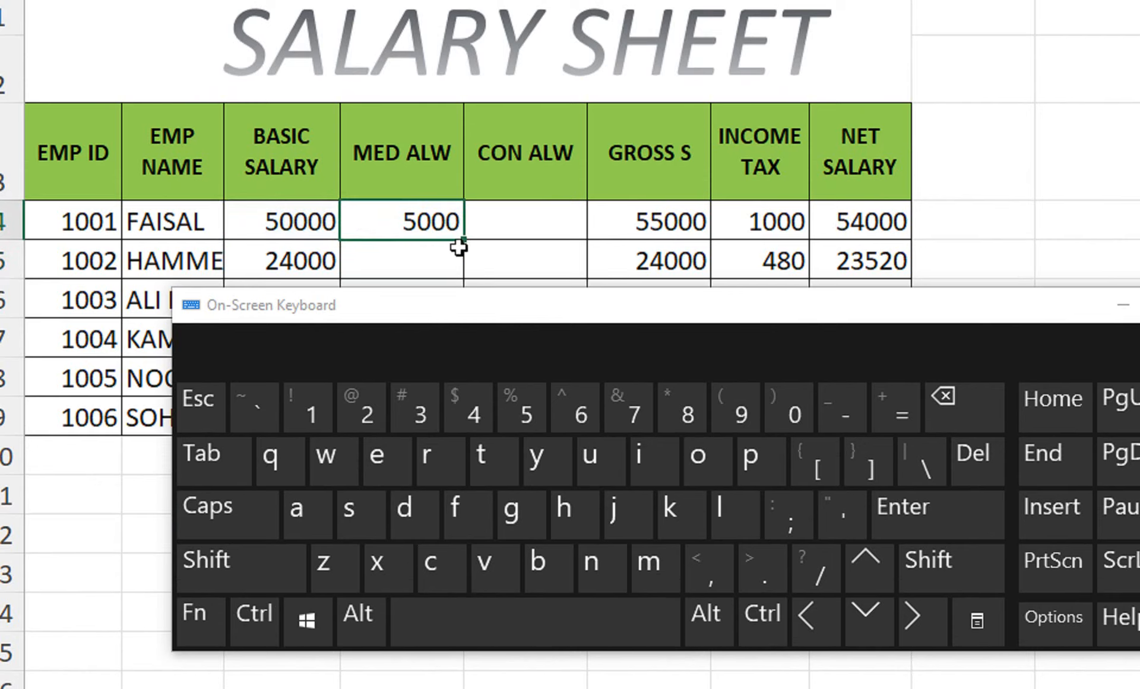
{"action": "double_click", "coordinate": [466, 240]}
{"action": "left_click", "coordinate": [499, 210]}
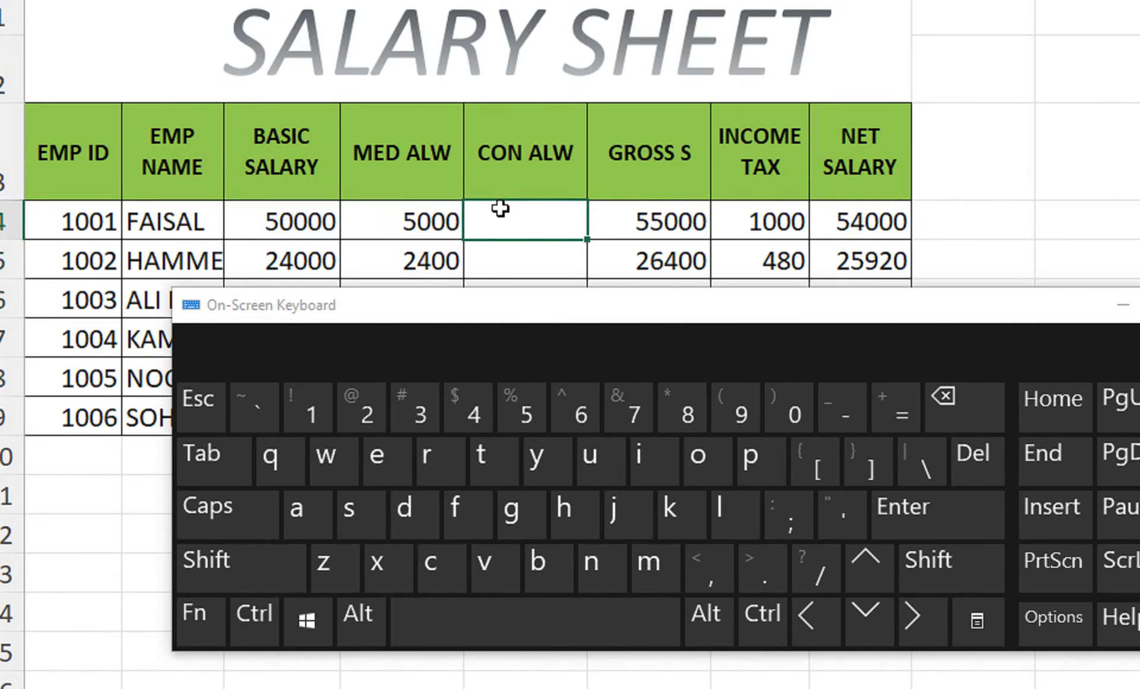
Step: Enter =C4*2% in E4 and fill it down CON ALW, giving 1000 and 480
{"action": "type", "text": "="}
{"action": "left_click", "coordinate": [308, 220]}
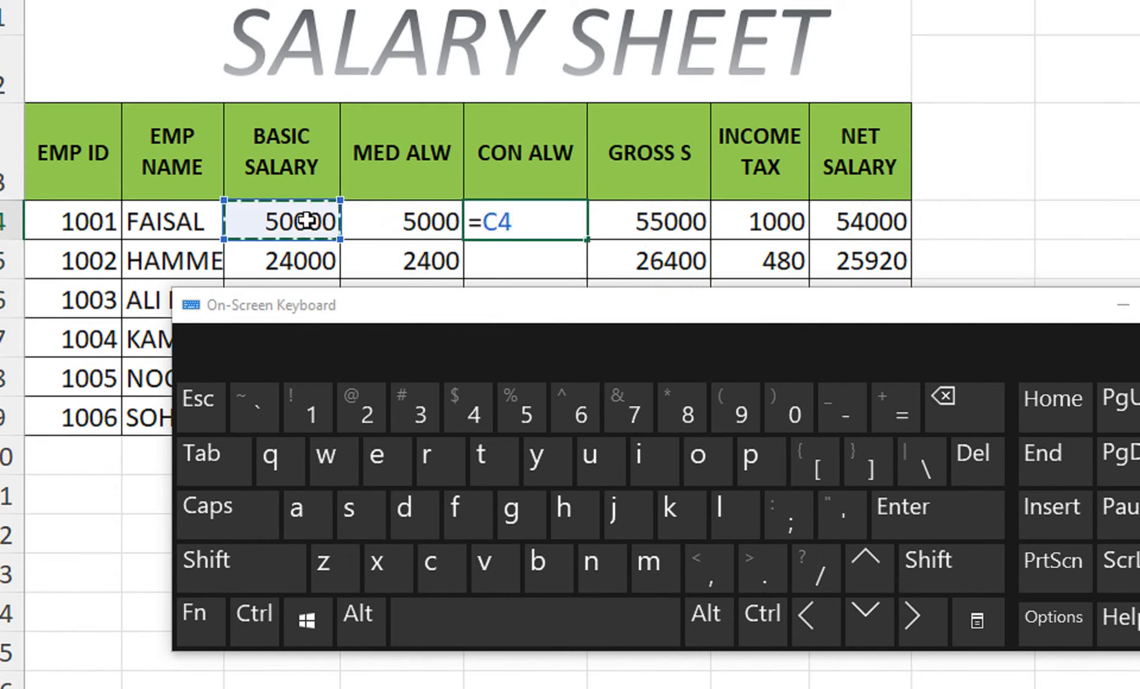
{"action": "type", "text": "*20"}
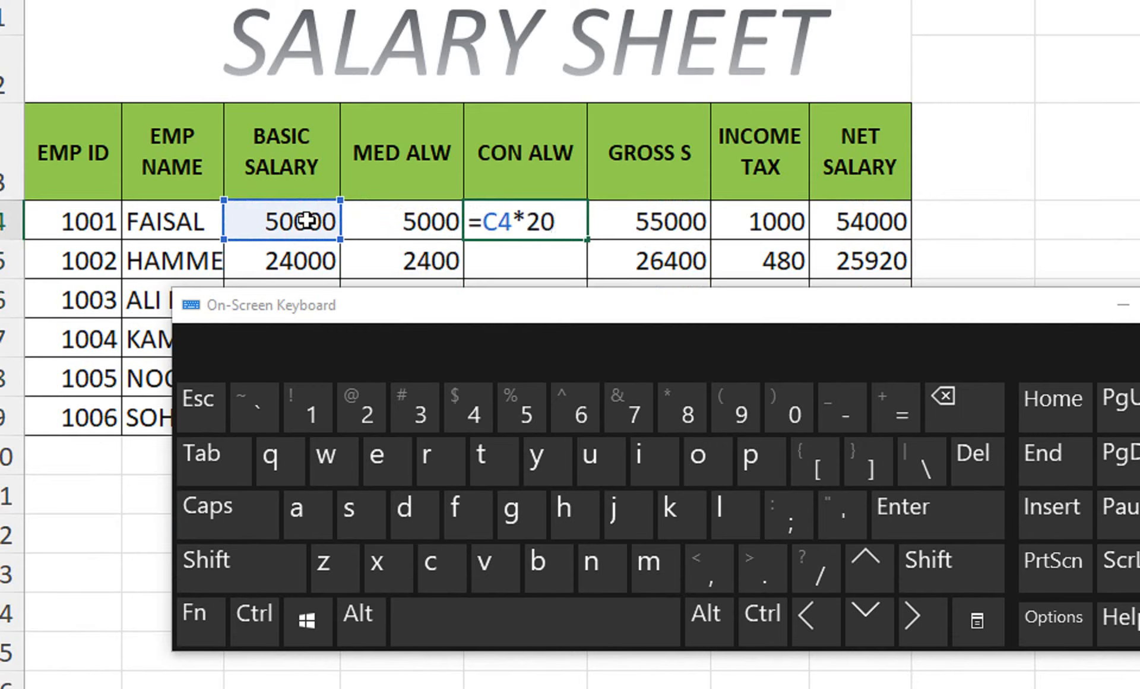
{"action": "key", "text": "BackSpace"}
{"action": "key", "text": "BackSpace"}
{"action": "type", "text": "2"}
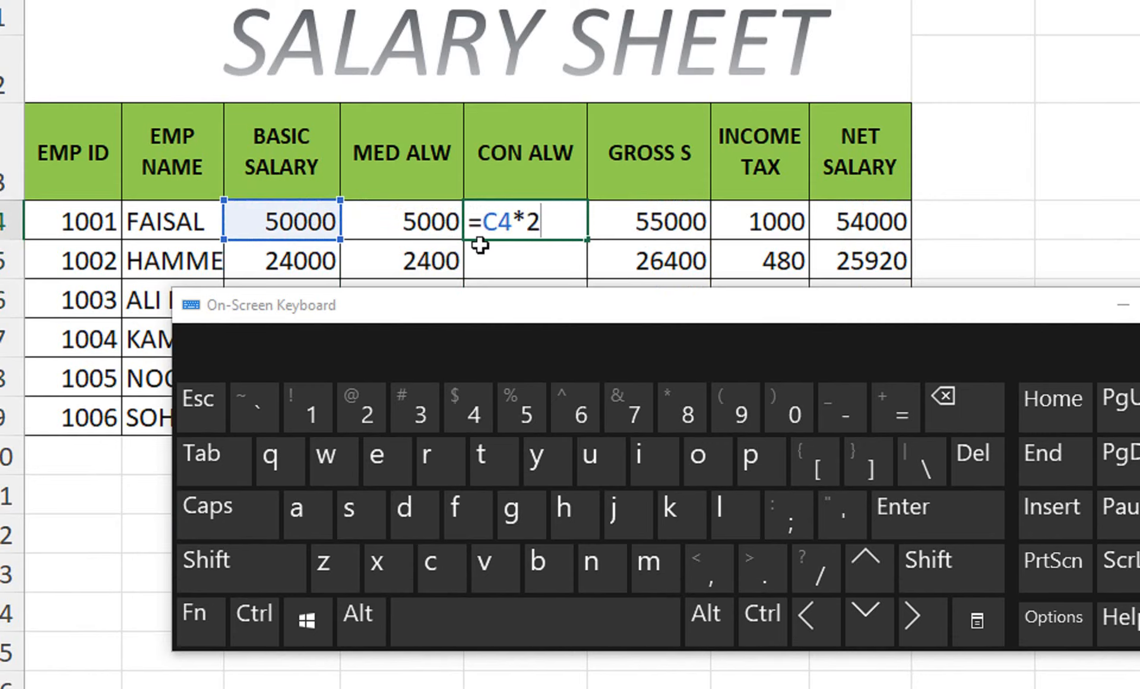
{"action": "left_click", "coordinate": [208, 558]}
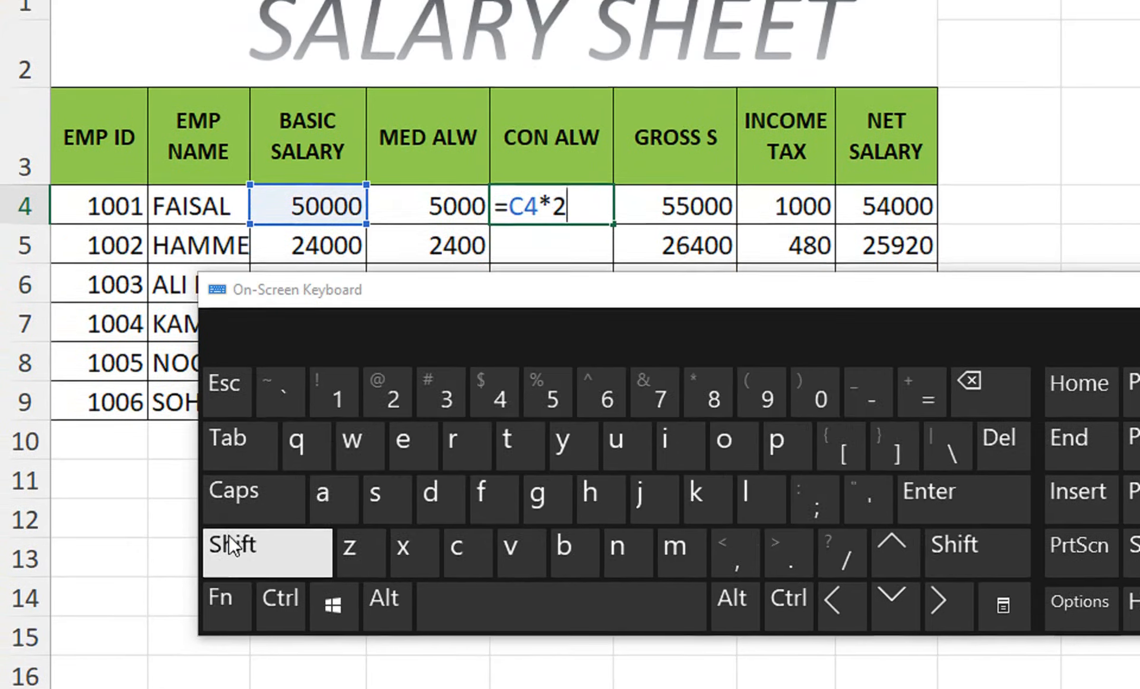
{"action": "left_click", "coordinate": [509, 409]}
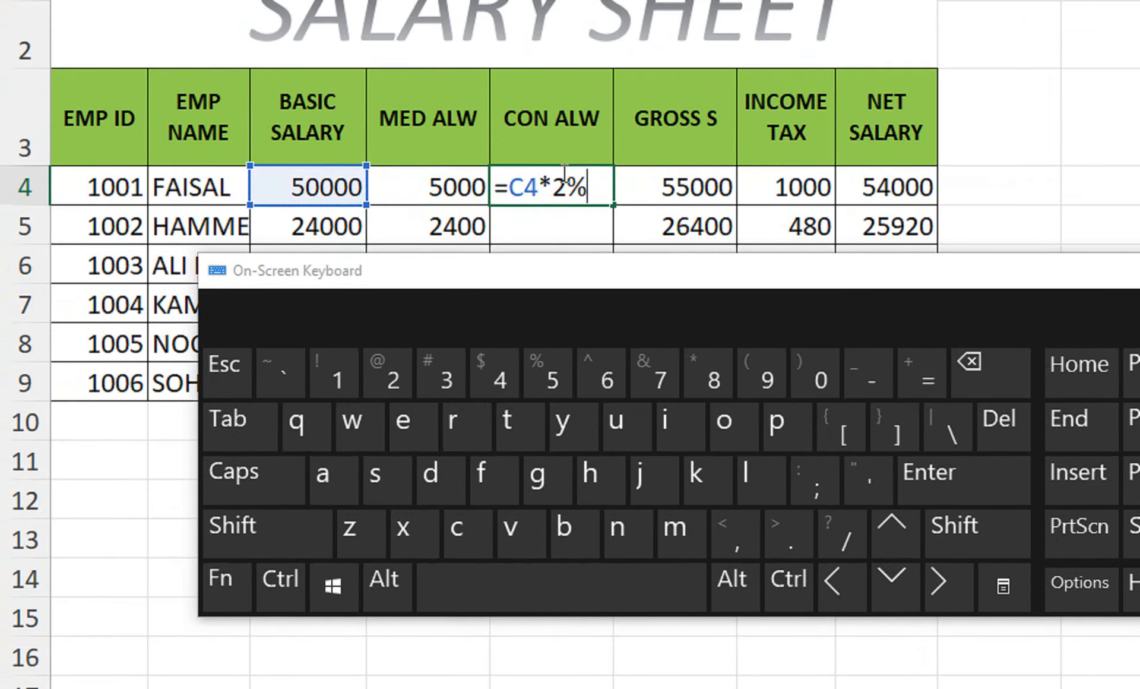
{"action": "key", "text": "Return"}
{"action": "left_click", "coordinate": [601, 193]}
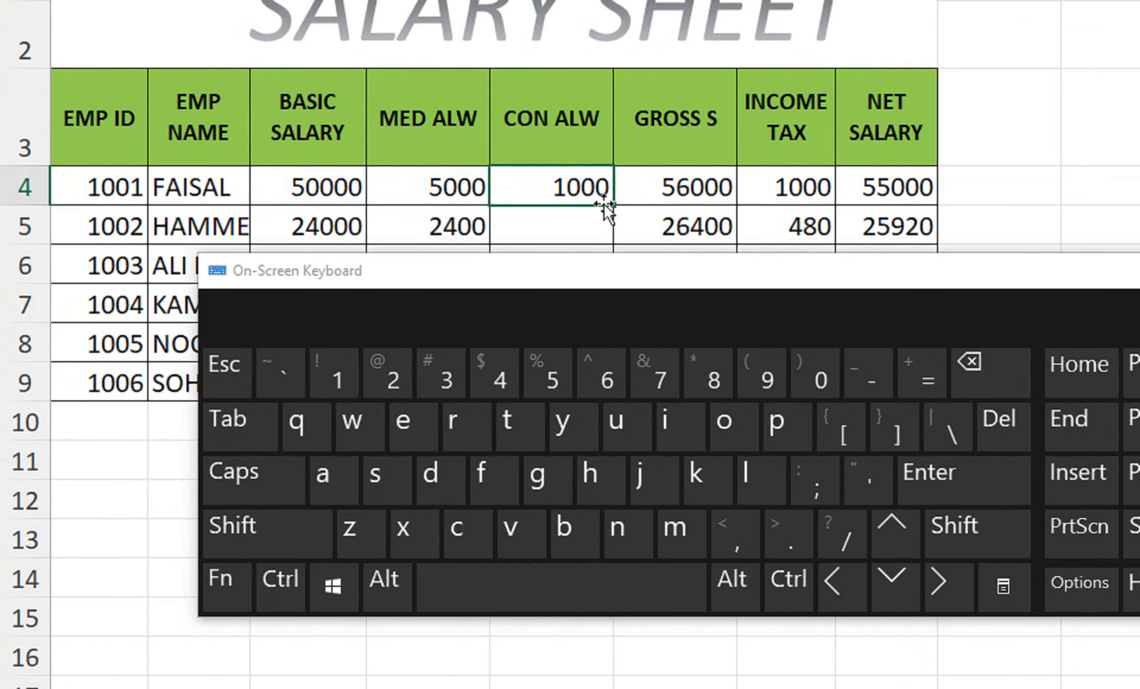
{"action": "double_click", "coordinate": [616, 206]}
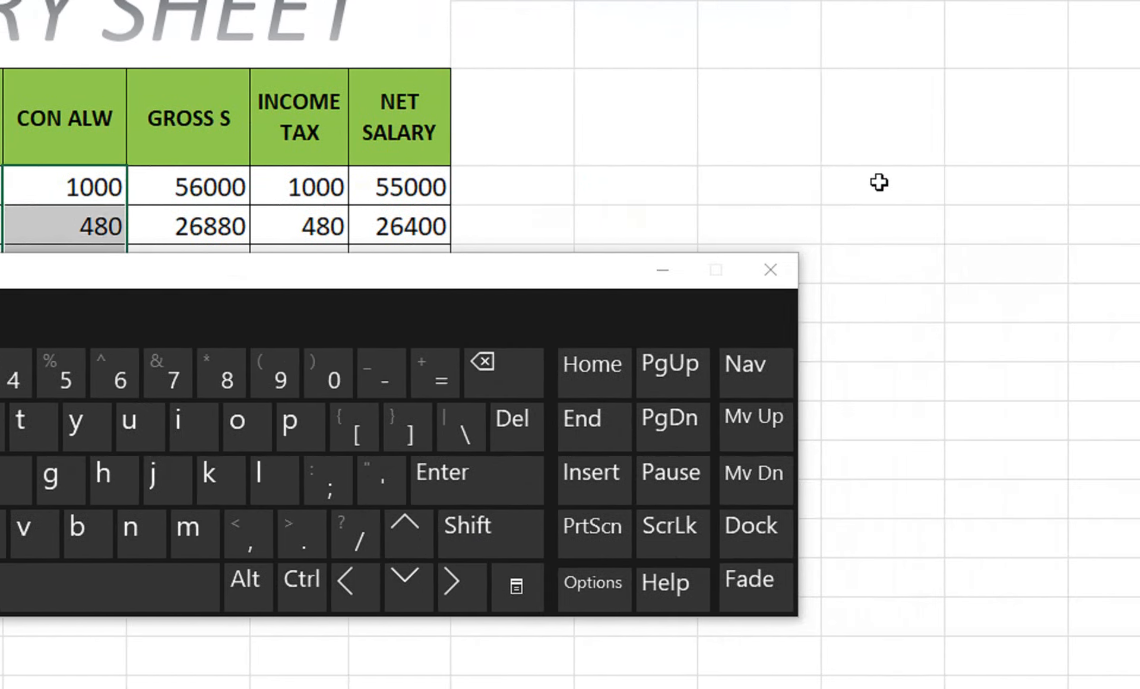
{"action": "left_click", "coordinate": [862, 183]}
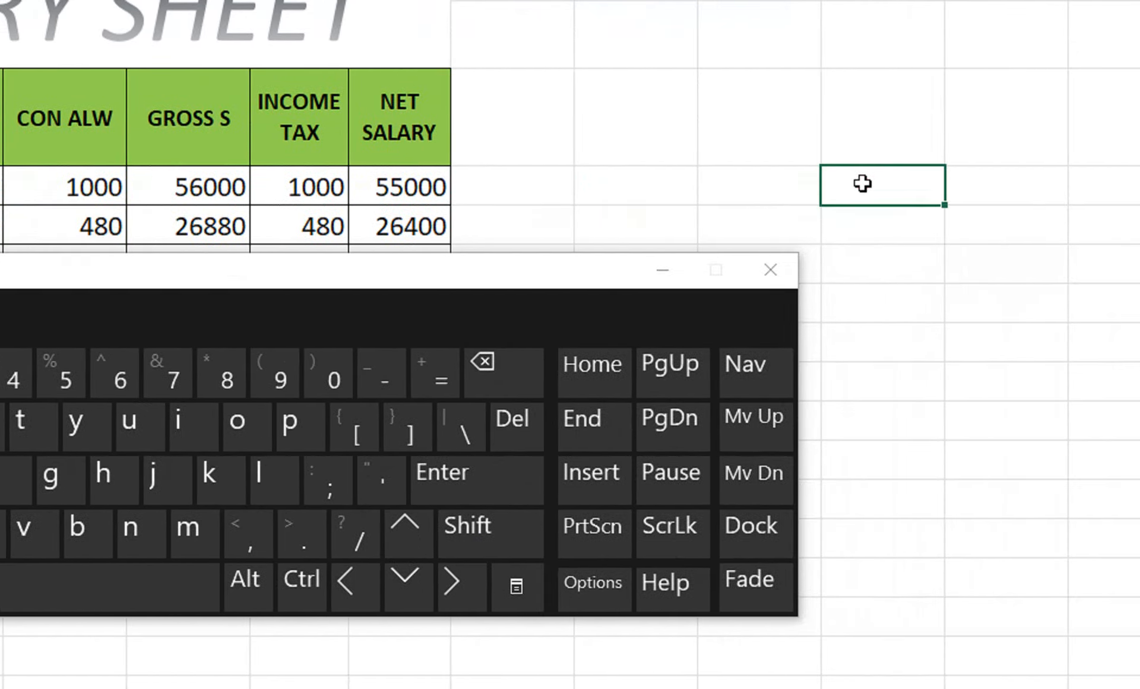
Step: Enter 52 in L4 and format the 2 as superscript so it shows 5²
{"action": "type", "text": "="}
{"action": "type", "text": "5"}
{"action": "type", "text": "2"}
{"action": "left_click_drag", "start_coordinate": [865, 184], "coordinate": [842, 193]}
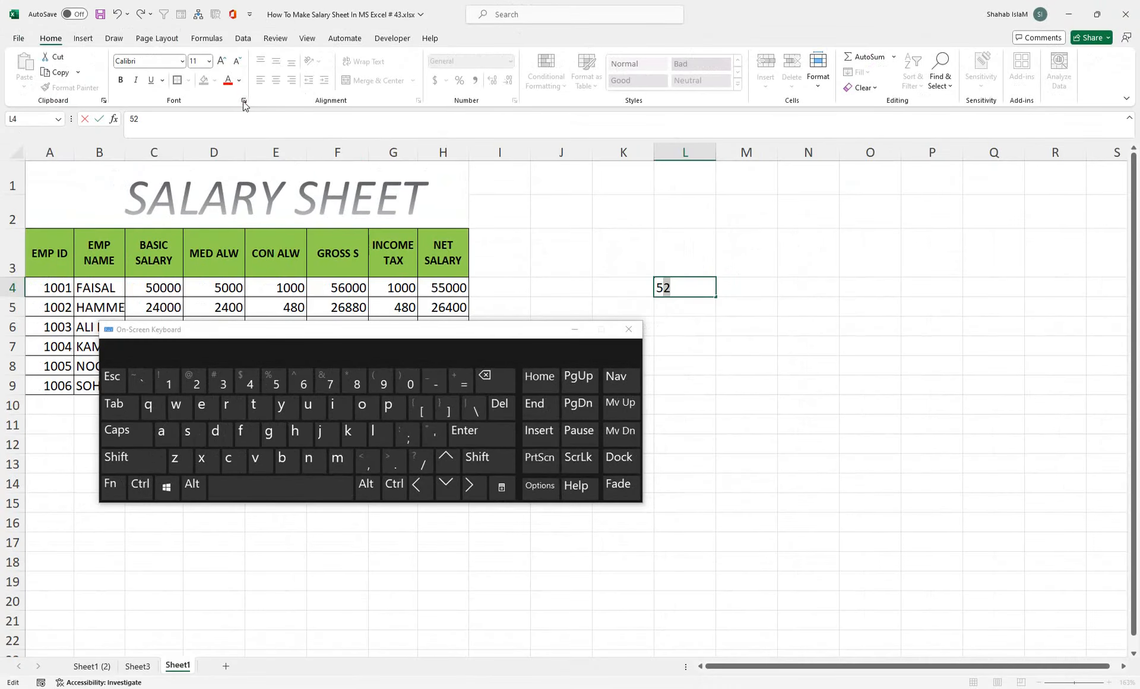
{"action": "left_click", "coordinate": [243, 102]}
{"action": "left_click_drag", "start_coordinate": [456, 162], "coordinate": [871, 238]}
{"action": "left_click", "coordinate": [777, 381]}
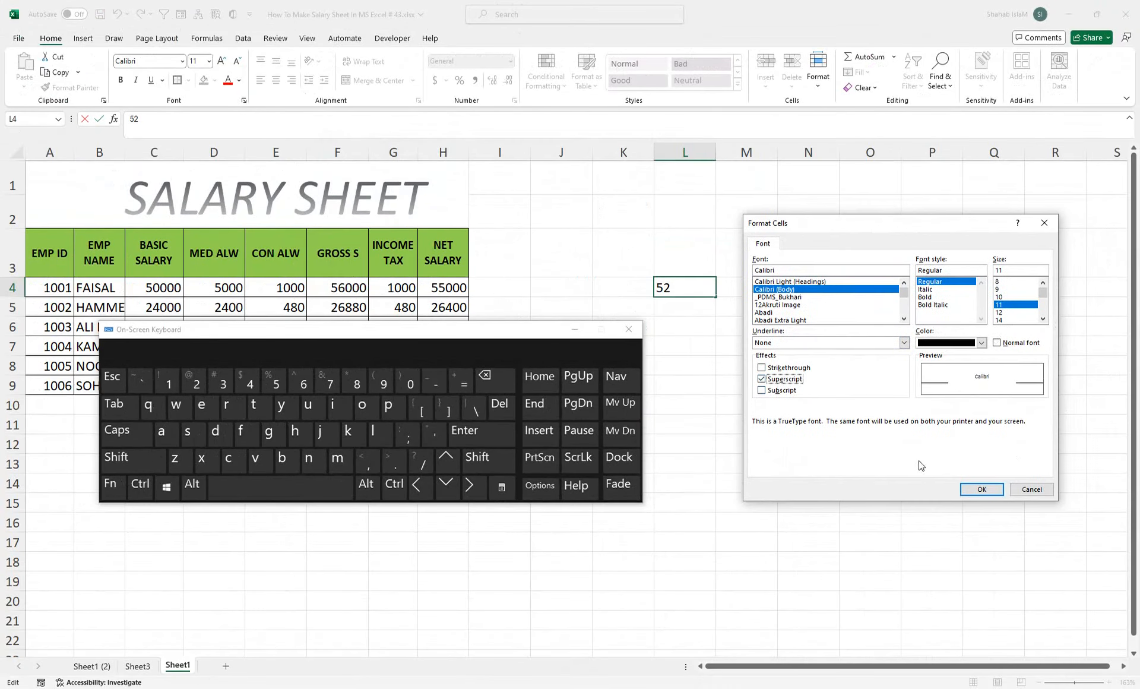
{"action": "left_click", "coordinate": [982, 488]}
{"action": "left_click", "coordinate": [770, 406]}
{"action": "left_click", "coordinate": [700, 282]}
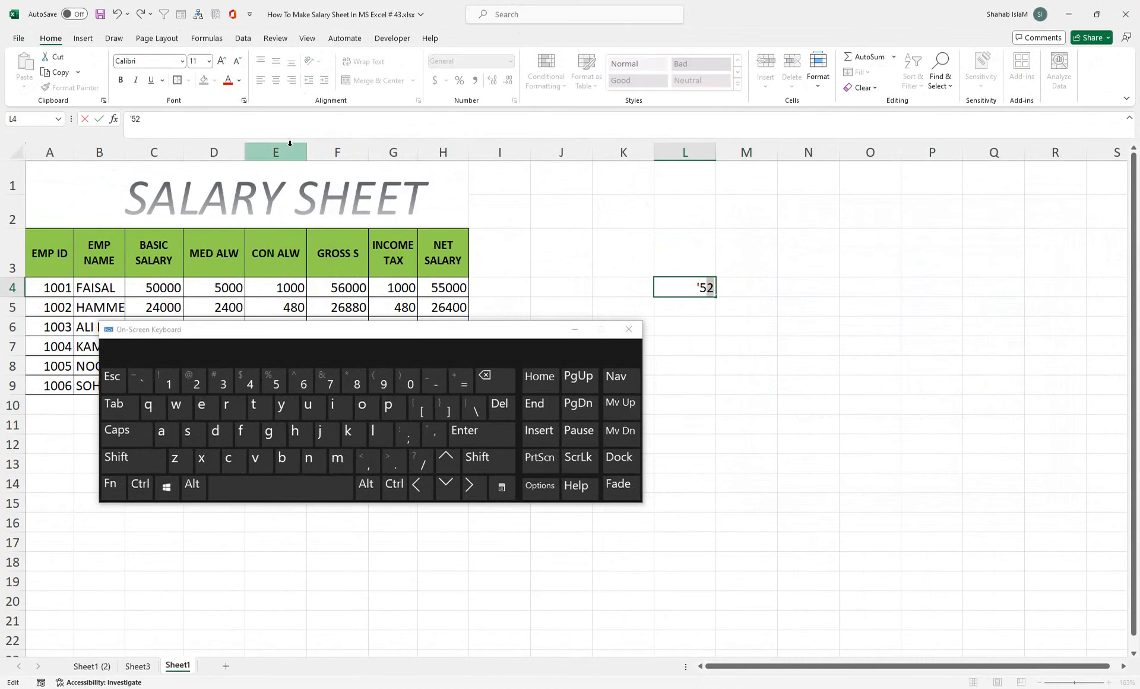
{"action": "key", "text": "ctrl+1"}
{"action": "left_click", "coordinate": [761, 378]}
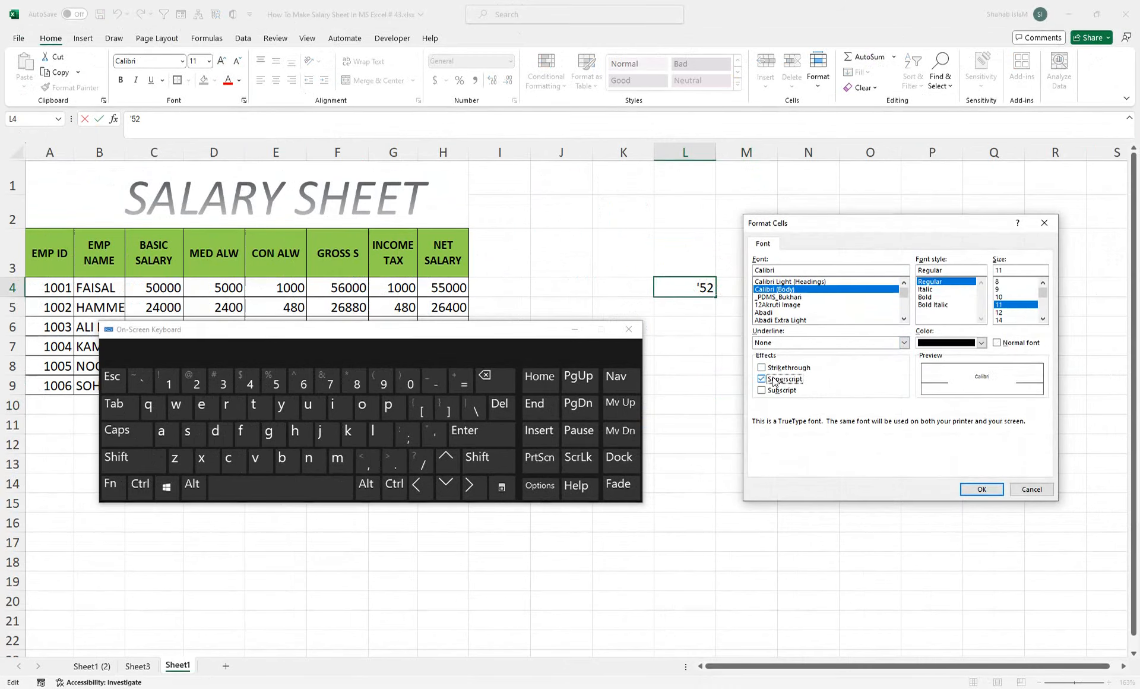
{"action": "left_click", "coordinate": [981, 489]}
{"action": "left_click", "coordinate": [759, 366]}
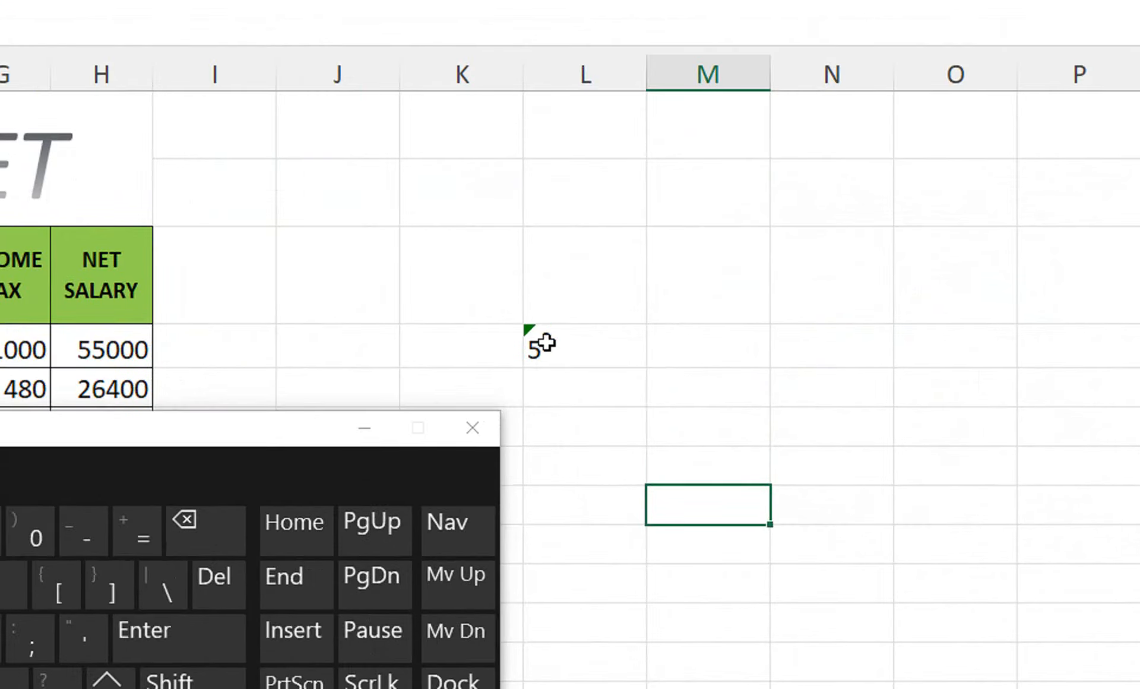
Step: Rework L4's entry, inserting a 2 so the base becomes 25
{"action": "double_click", "coordinate": [545, 343]}
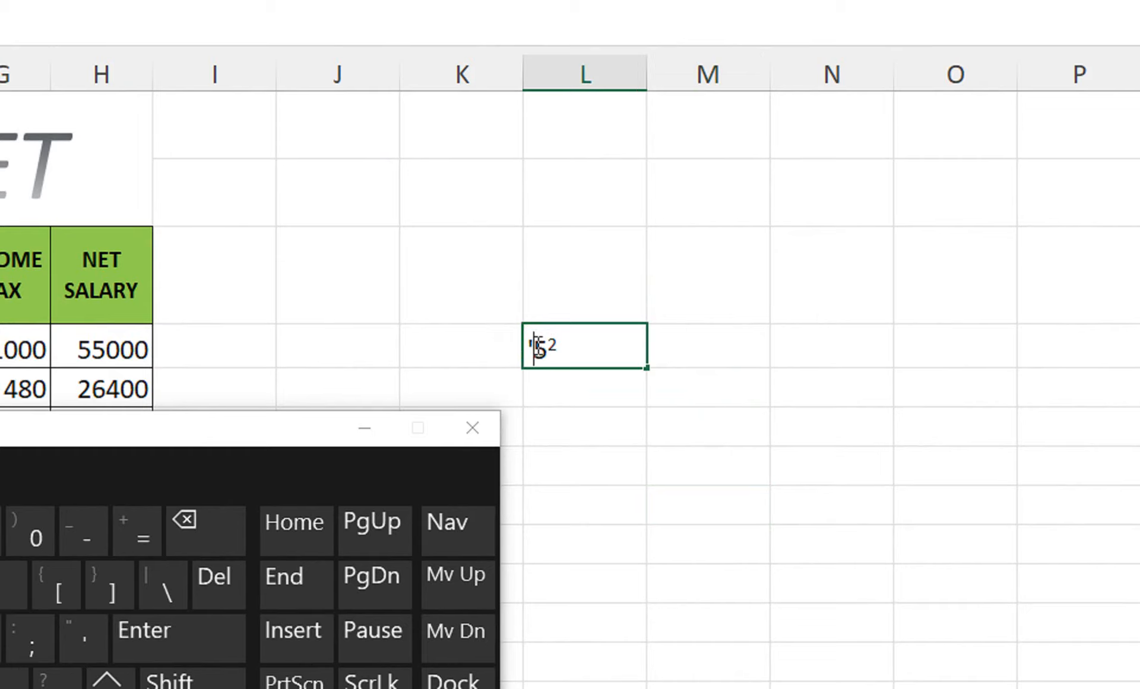
{"action": "type", "text": "2"}
{"action": "left_click_drag", "start_coordinate": [562, 345], "coordinate": [571, 346]}
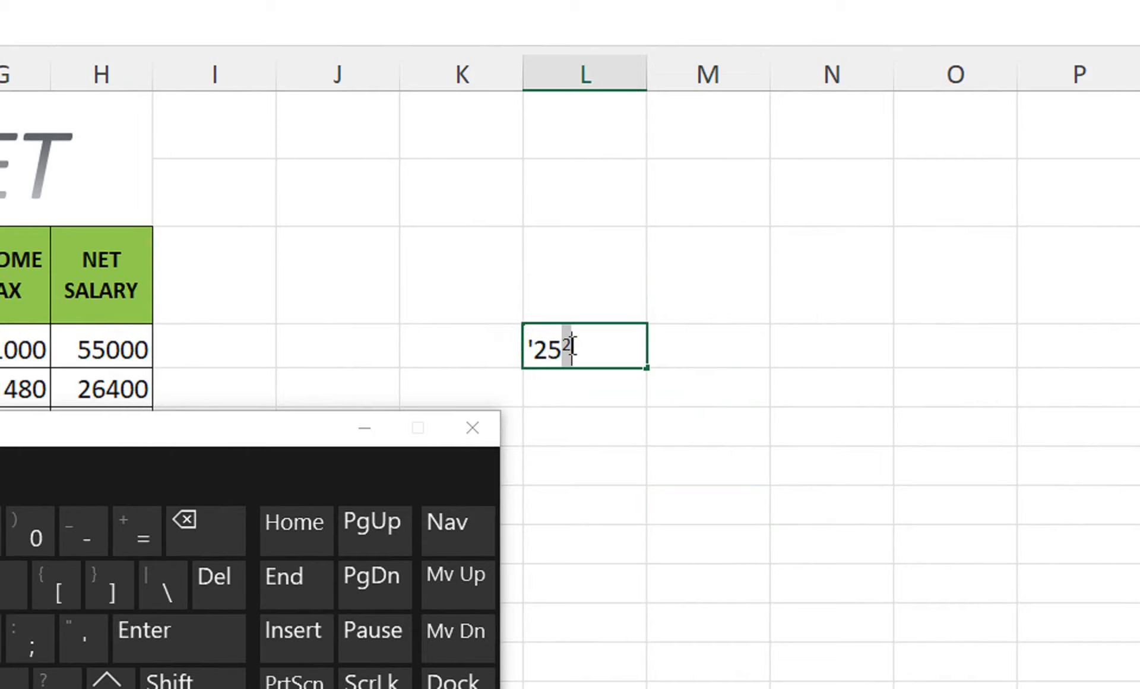
{"action": "key", "text": "Return"}
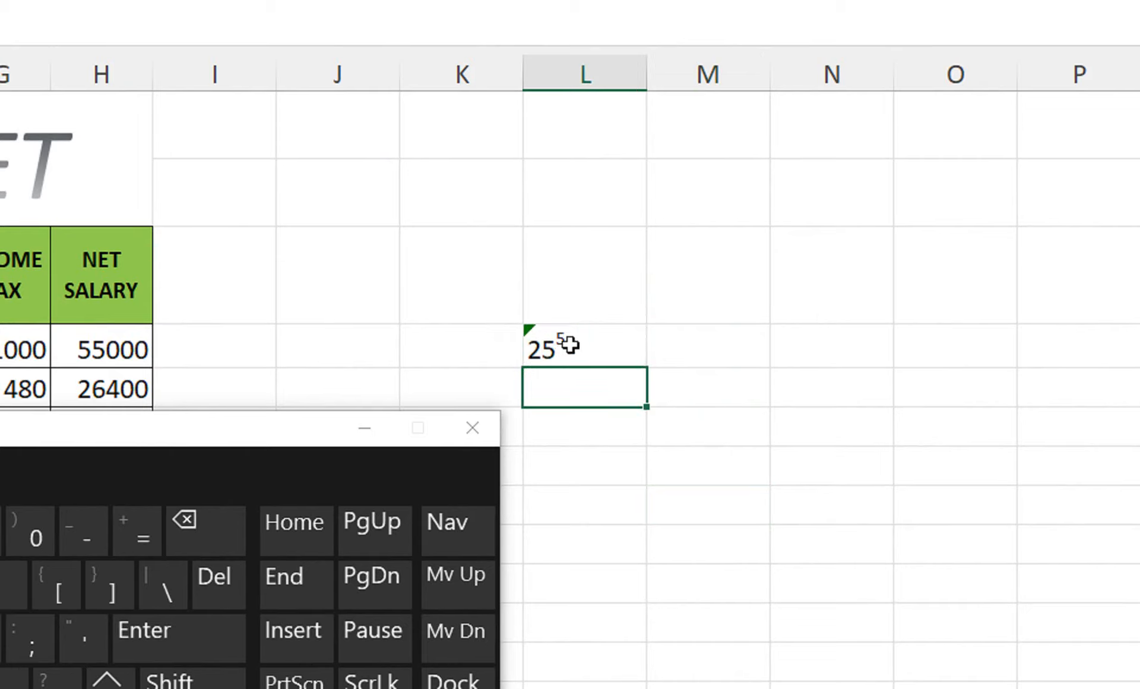
{"action": "left_click", "coordinate": [568, 345]}
{"action": "left_click", "coordinate": [364, 428]}
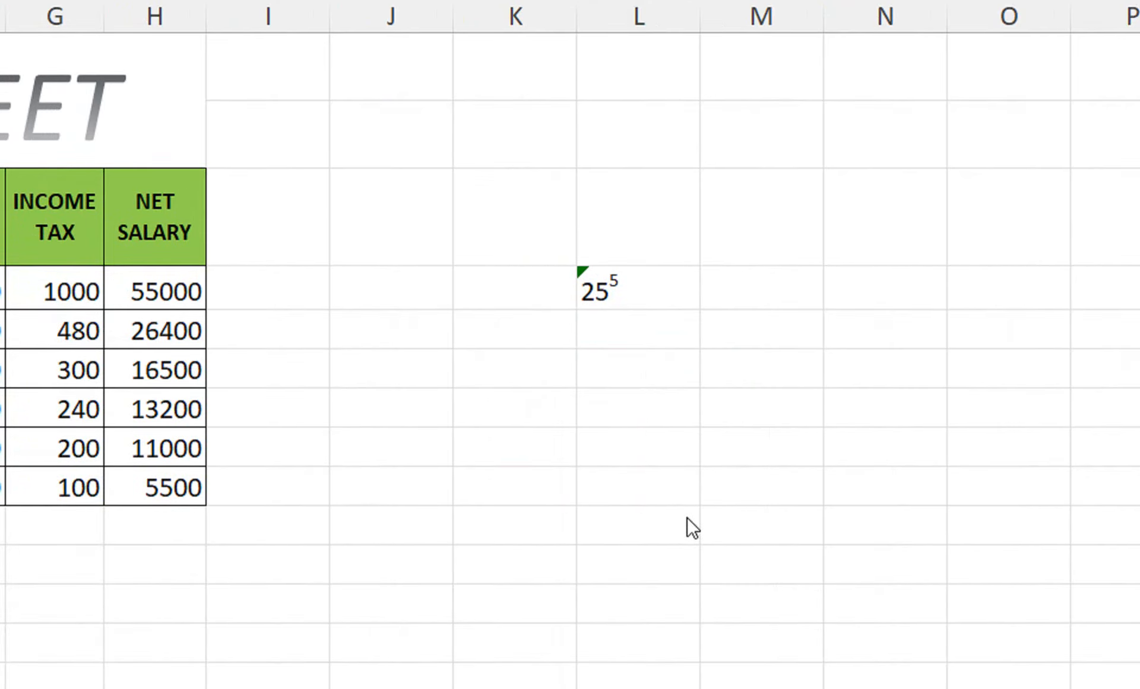
{"action": "key", "text": "F2"}
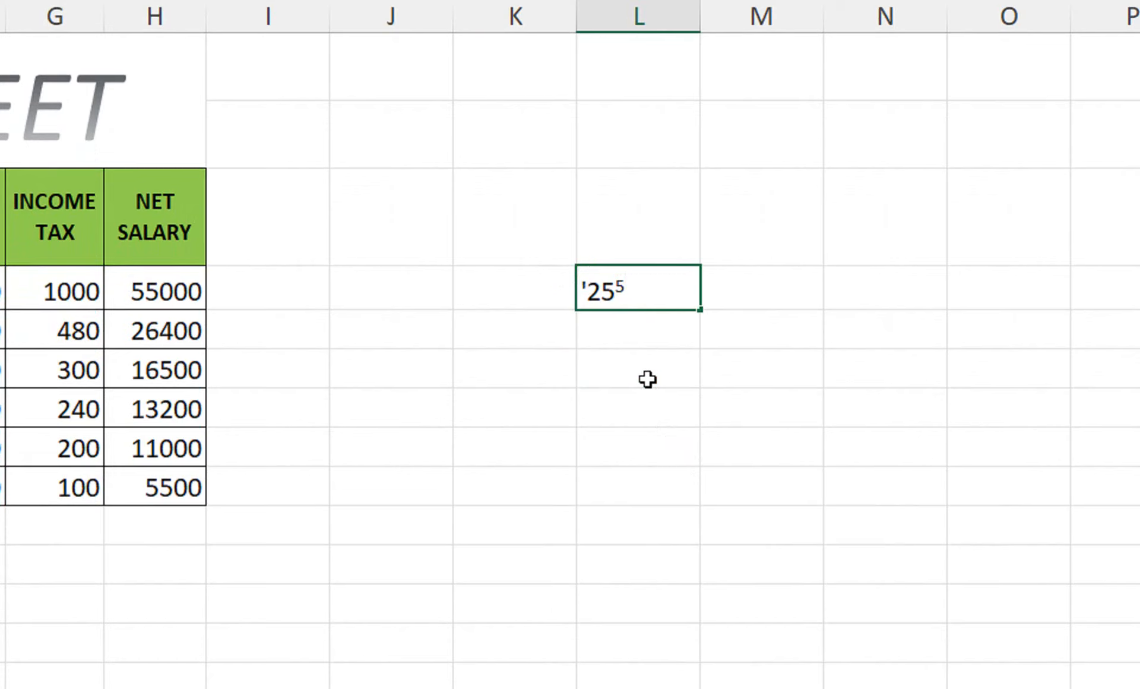
{"action": "key", "text": "Return"}
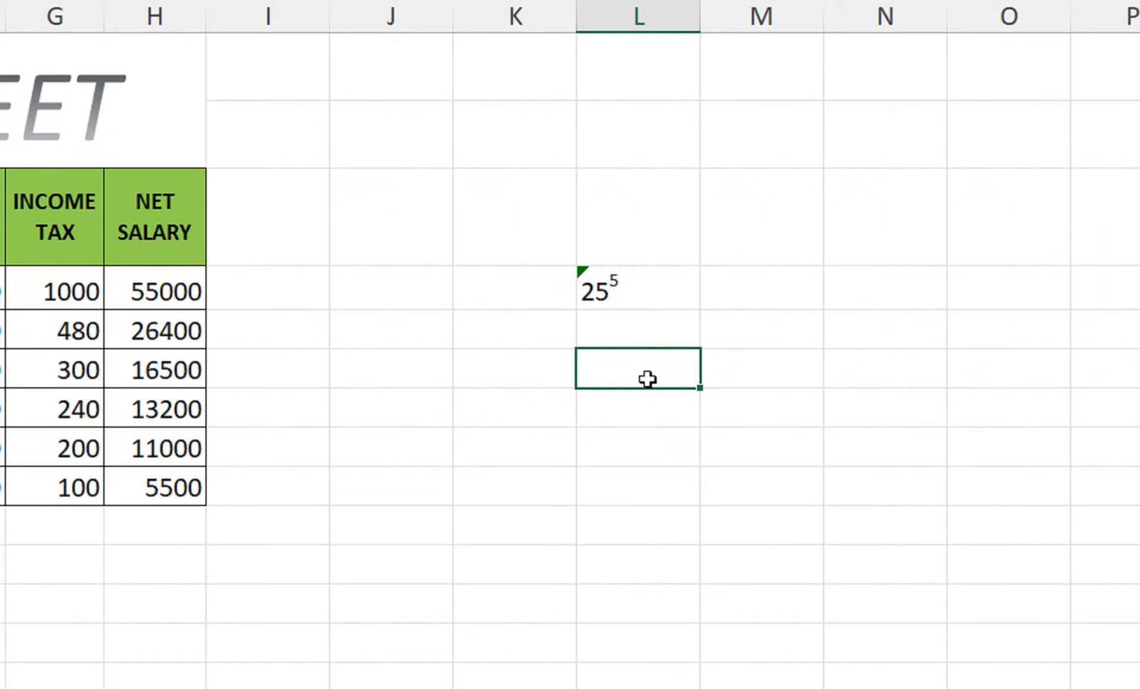
{"action": "double_click", "coordinate": [627, 292]}
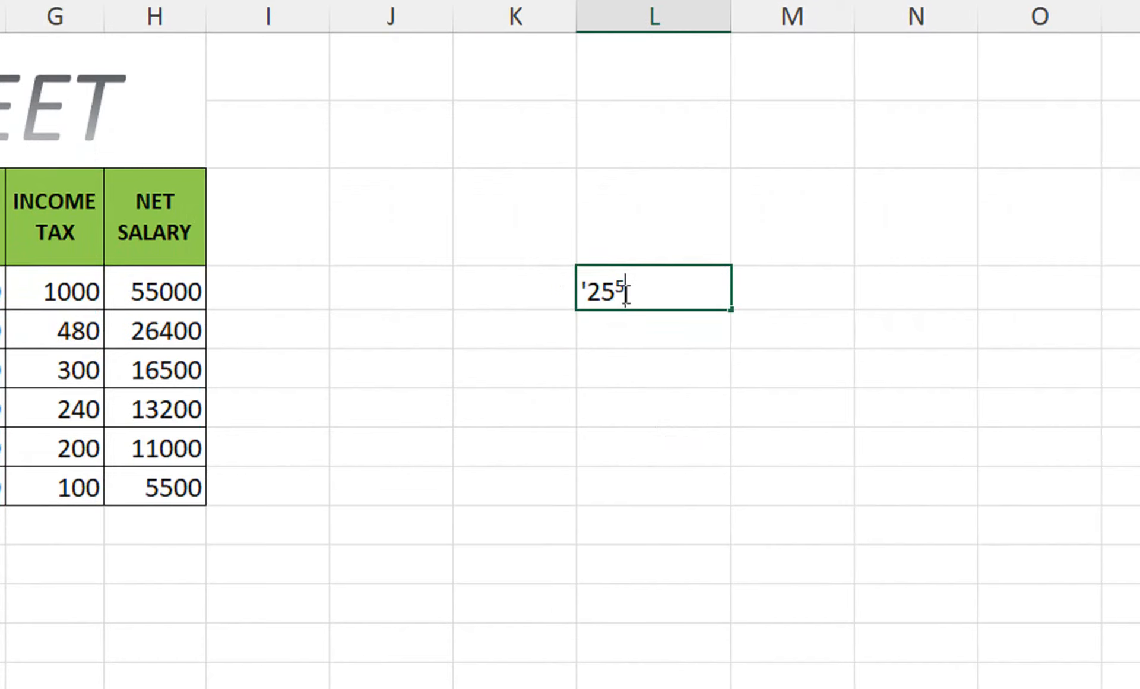
{"action": "key", "text": "BackSpace"}
{"action": "type", "text": "2"}
{"action": "key", "text": "Return"}
Step: Correct L4 to read 252 and superscript the final 2, displaying 25²
{"action": "left_click", "coordinate": [623, 292]}
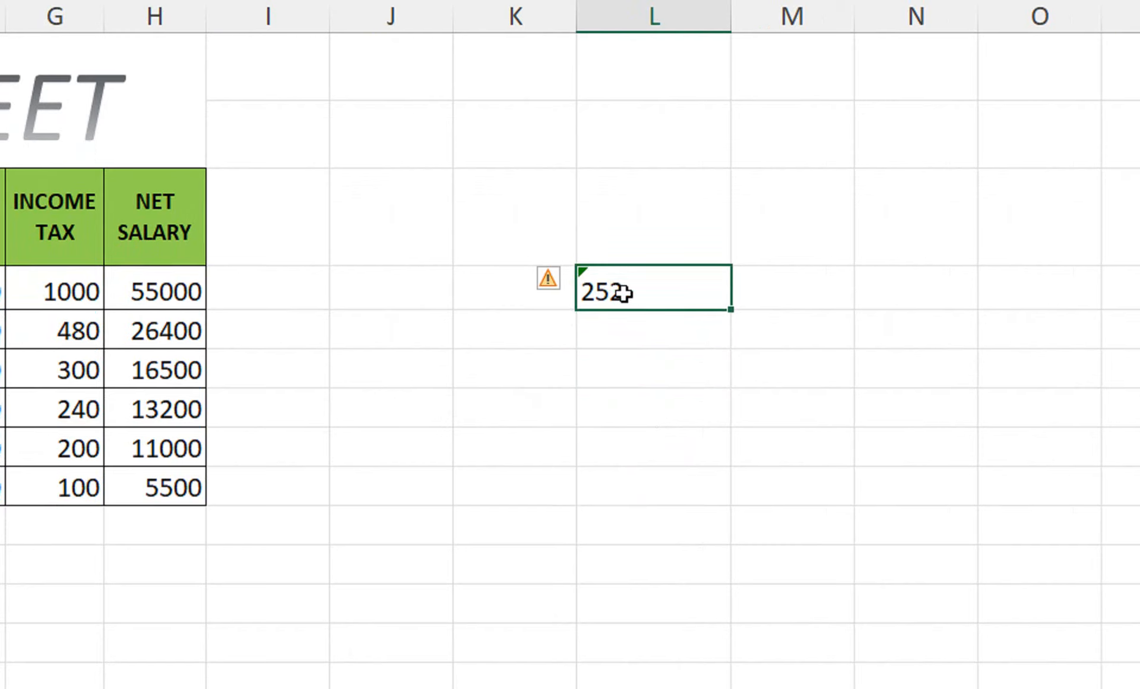
{"action": "double_click", "coordinate": [623, 292]}
{"action": "key", "text": "BackSpace"}
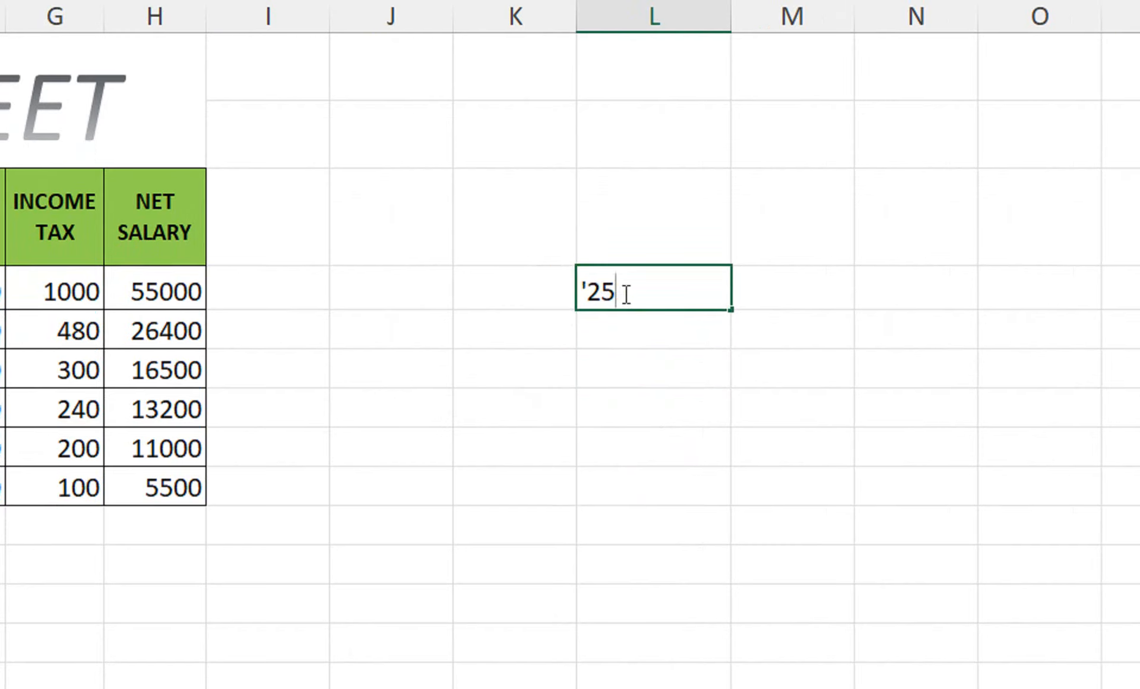
{"action": "type", "text": "23"}
{"action": "key", "text": "BackSpace"}
{"action": "left_click", "coordinate": [592, 334]}
{"action": "double_click", "coordinate": [621, 293]}
{"action": "left_click_drag", "start_coordinate": [621, 293], "coordinate": [634, 291]}
{"action": "key", "text": "ctrl+1"}
{"action": "left_click", "coordinate": [782, 471]}
{"action": "left_click", "coordinate": [1014, 561]}
{"action": "left_click", "coordinate": [461, 334]}
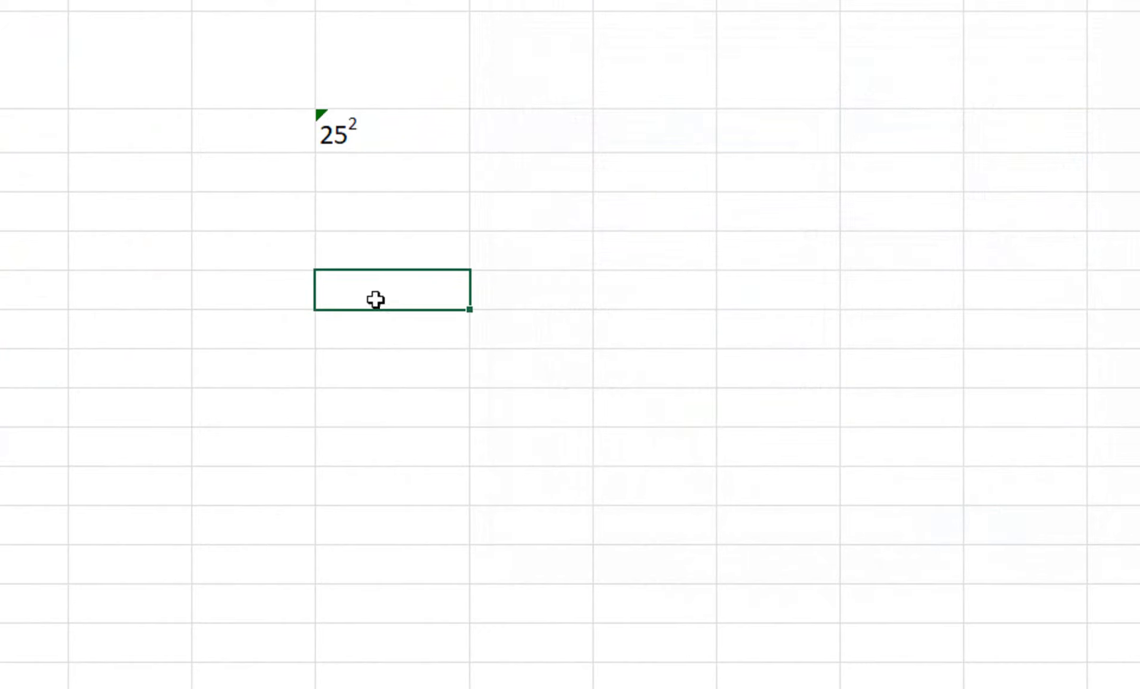
Step: Enter =POWER(K6,L6) in L7
{"action": "left_click", "coordinate": [446, 283]}
{"action": "type", "text": "=pw"}
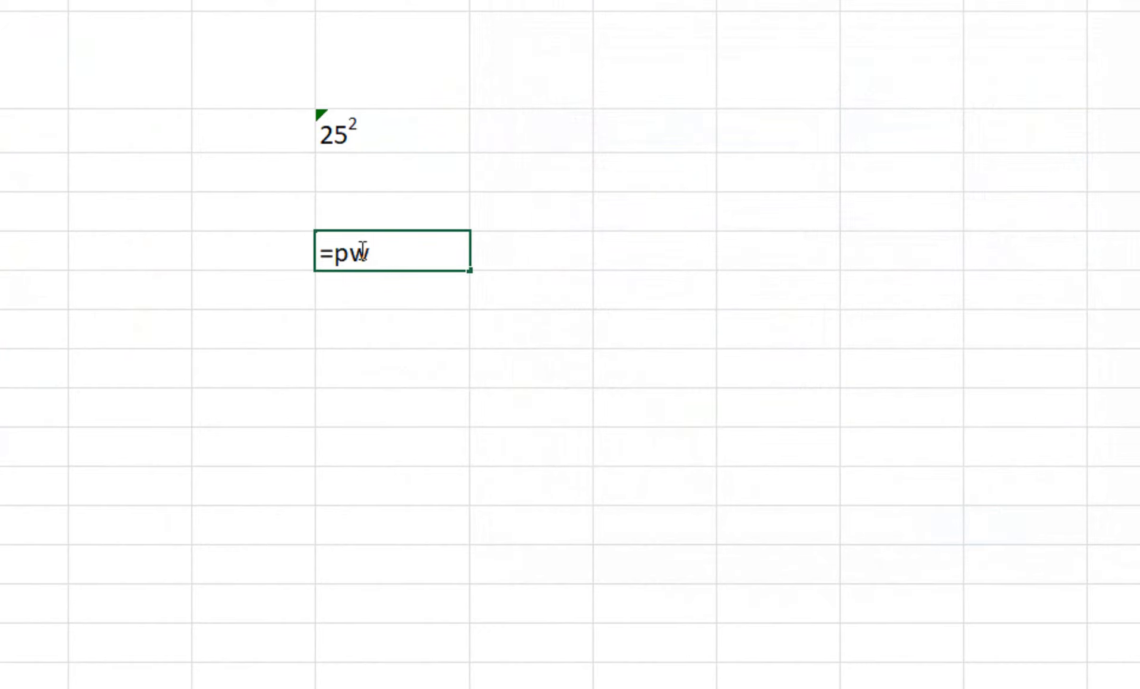
{"action": "key", "text": "BackSpace"}
{"action": "type", "text": "o"}
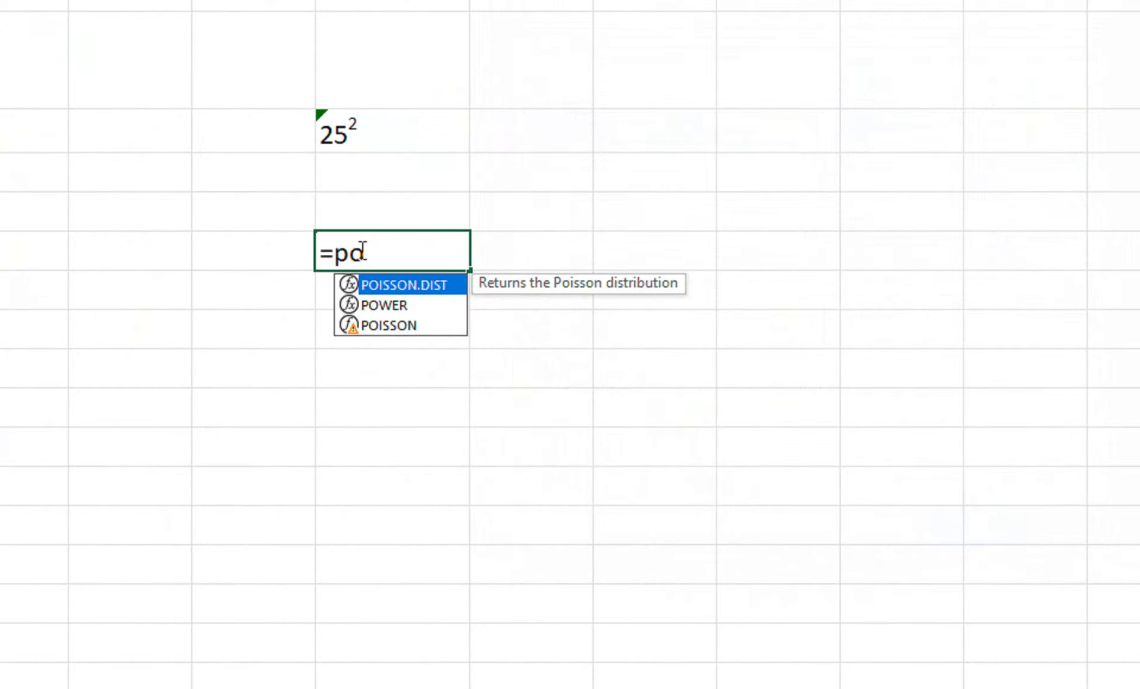
{"action": "key", "text": "Down"}
{"action": "key", "text": "Tab"}
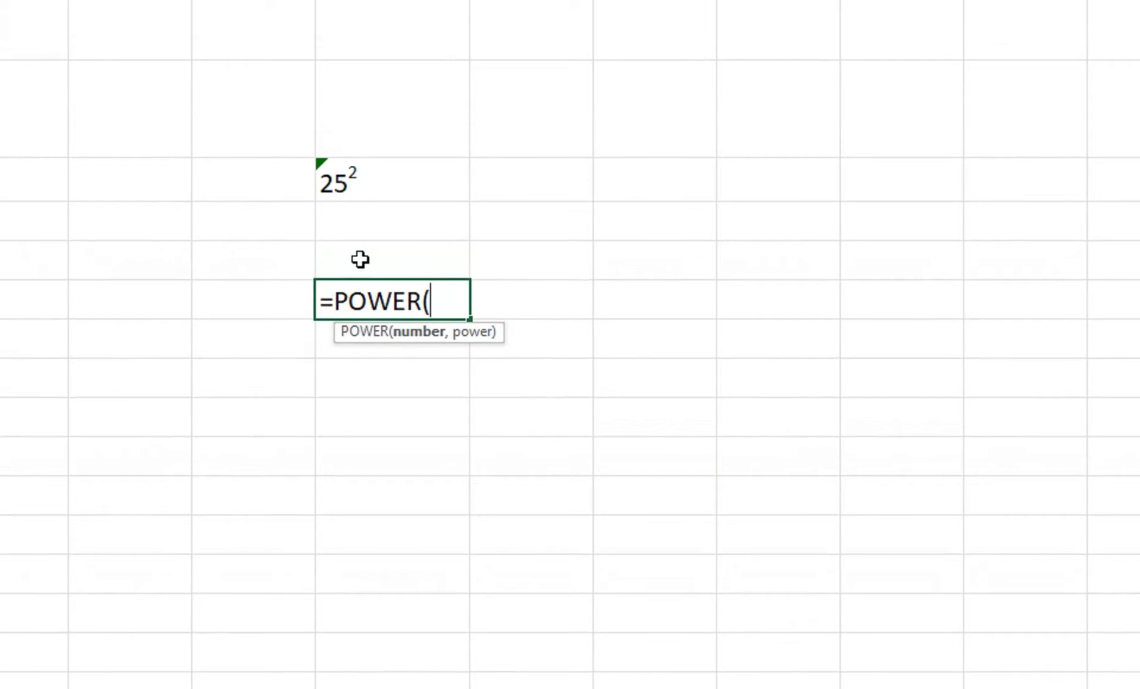
{"action": "left_click", "coordinate": [274, 258]}
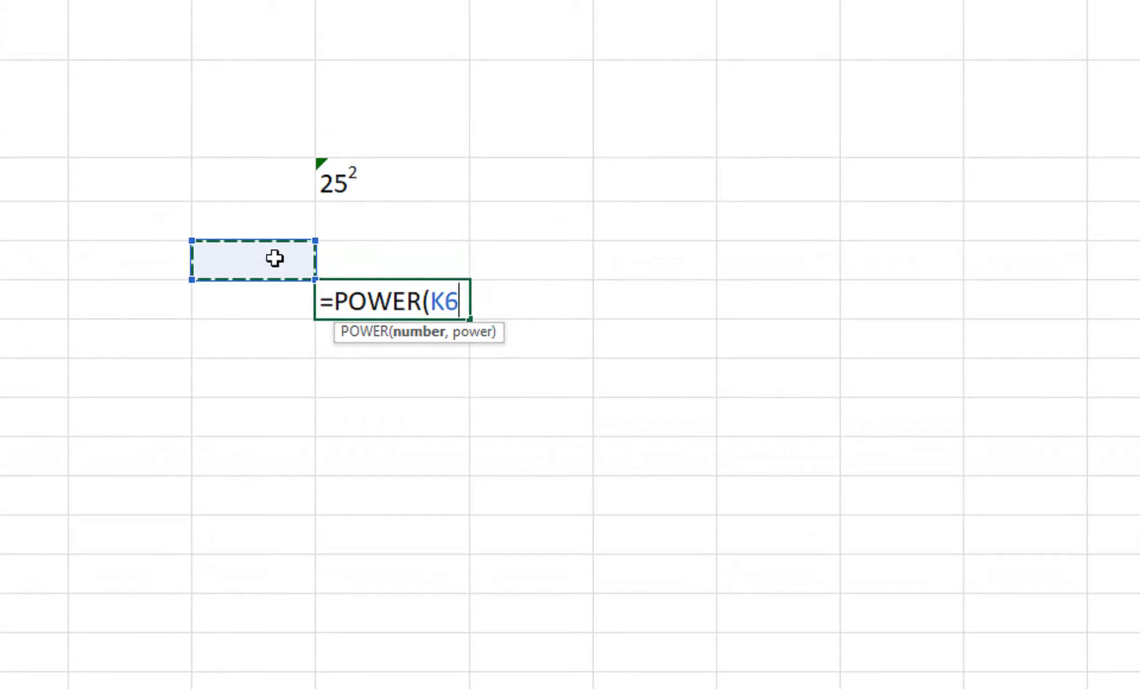
{"action": "type", "text": ","}
{"action": "left_click", "coordinate": [357, 250]}
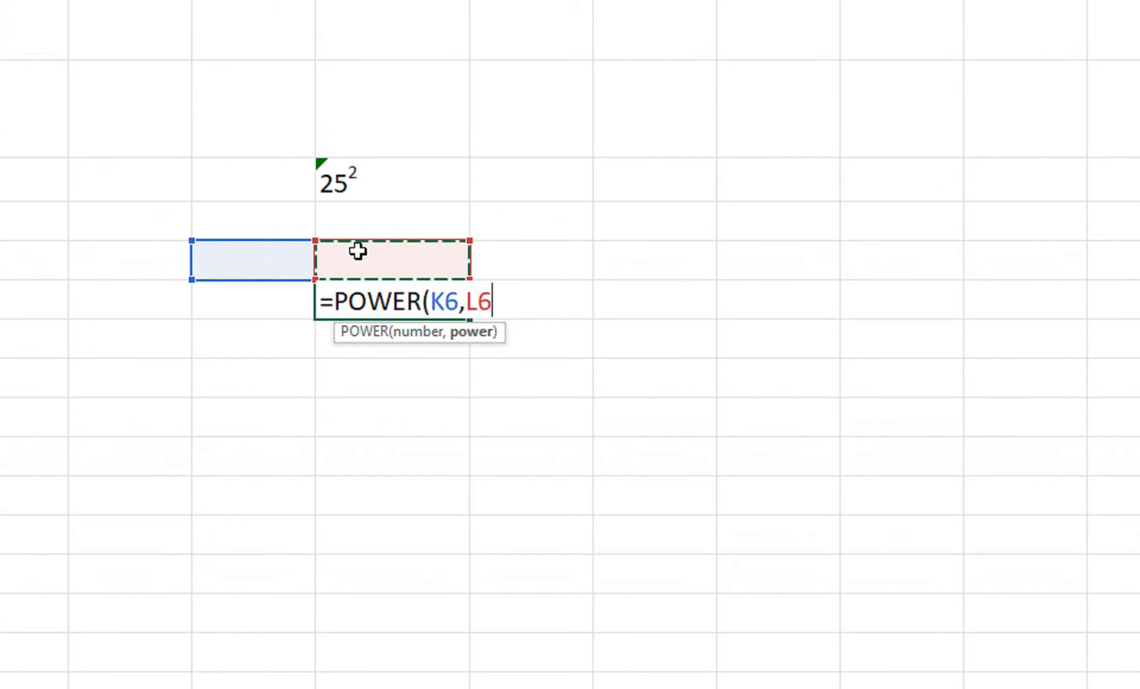
{"action": "type", "text": ")"}
{"action": "key", "text": "Return"}
Step: Enter 25 in K6 and 2 in L6 so L7 returns 625
{"action": "key", "text": "Up"}
{"action": "key", "text": "Up"}
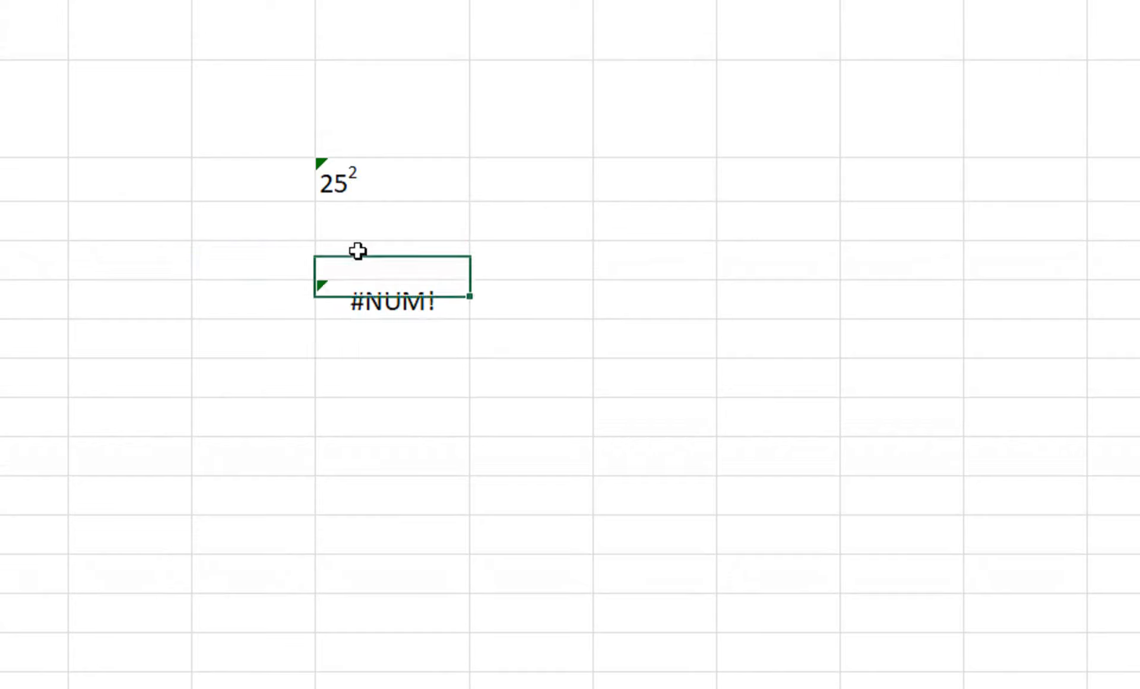
{"action": "key", "text": "Left"}
{"action": "type", "text": "25"}
{"action": "key", "text": "Right"}
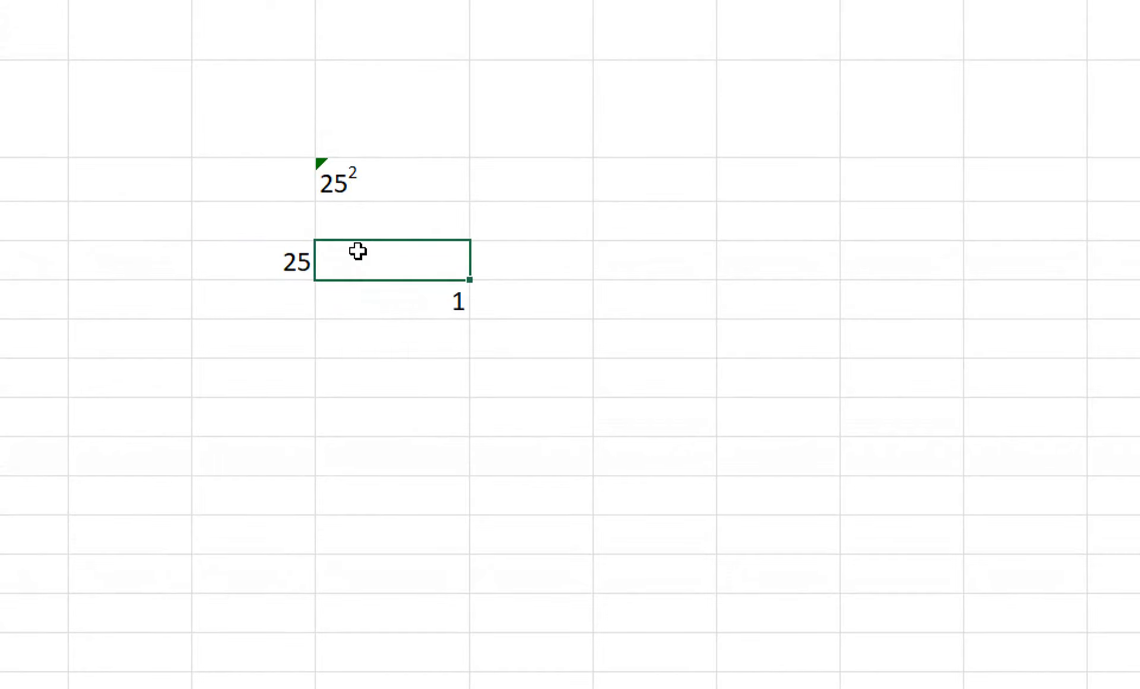
{"action": "type", "text": "2"}
{"action": "key", "text": "Return"}
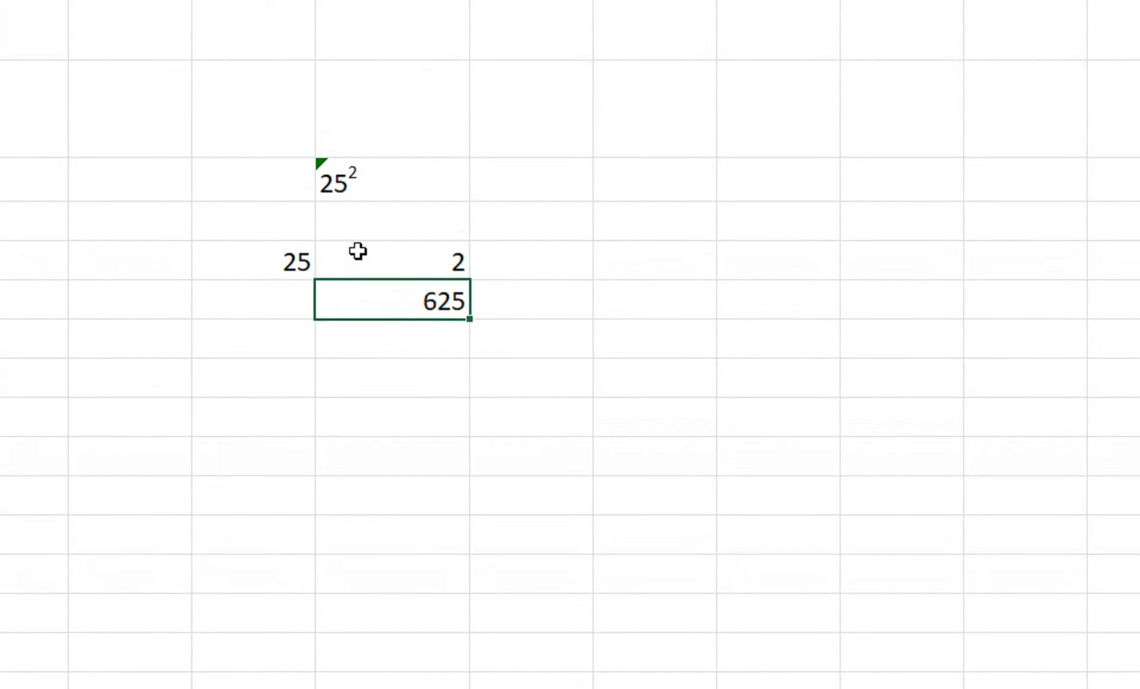
Step: Label K5 'number' and L5 'Power', then review L7's POWER formula
{"action": "left_click", "coordinate": [293, 235]}
{"action": "type", "text": "number"}
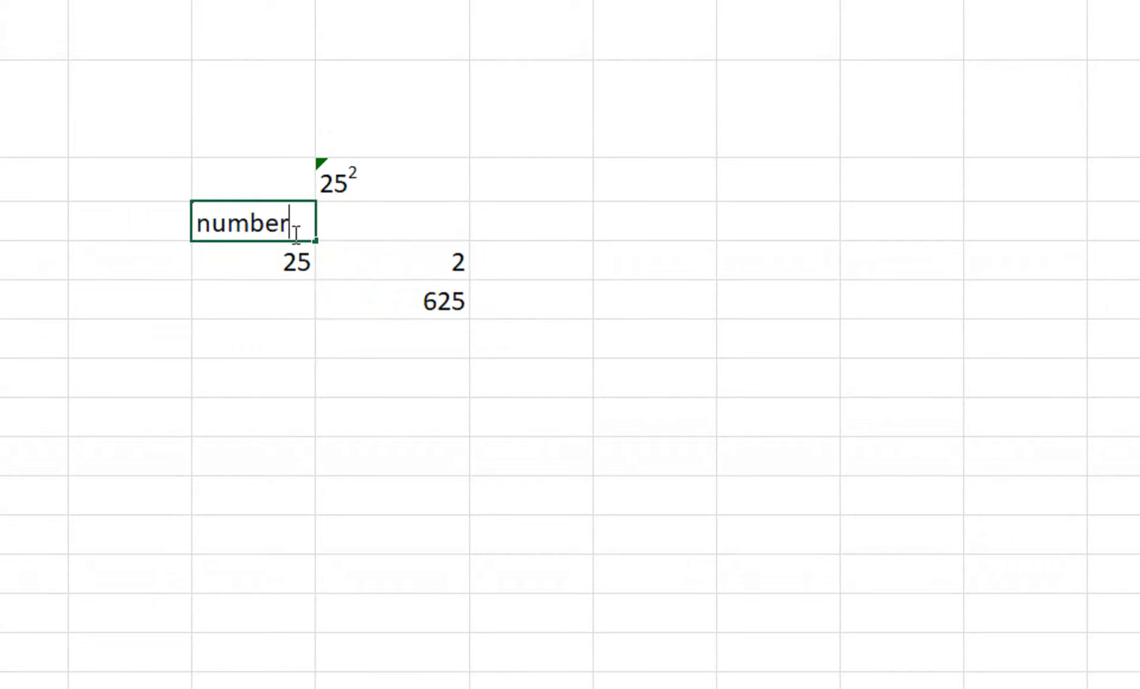
{"action": "key", "text": "Tab"}
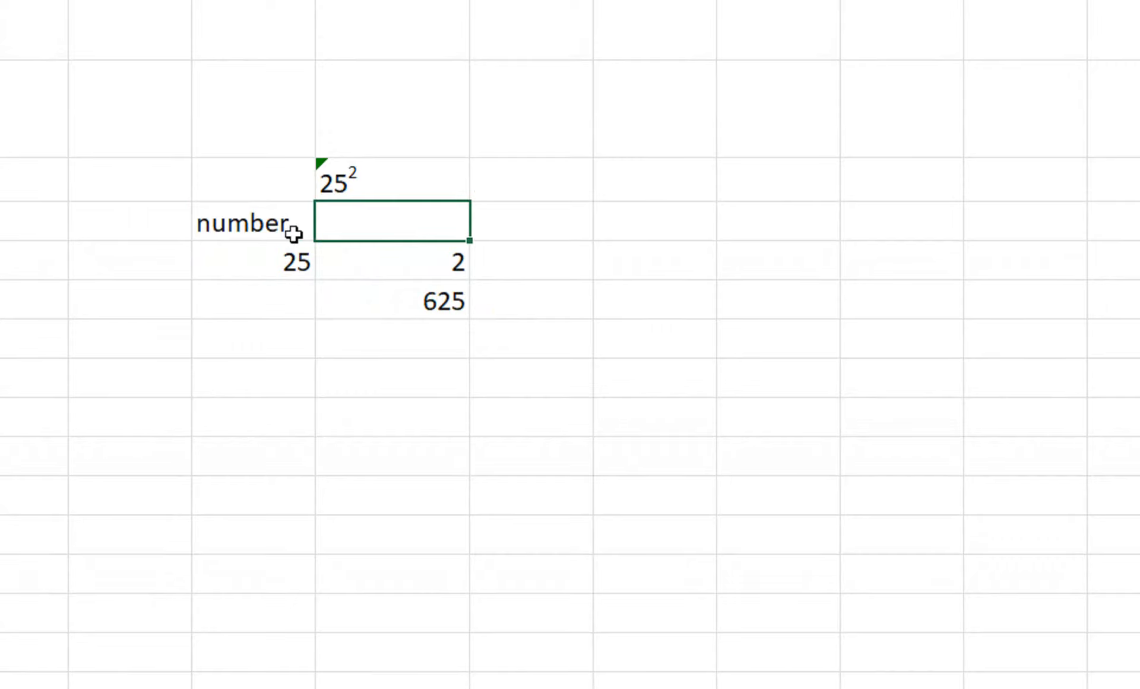
{"action": "type", "text": "Power"}
{"action": "key", "text": "Return"}
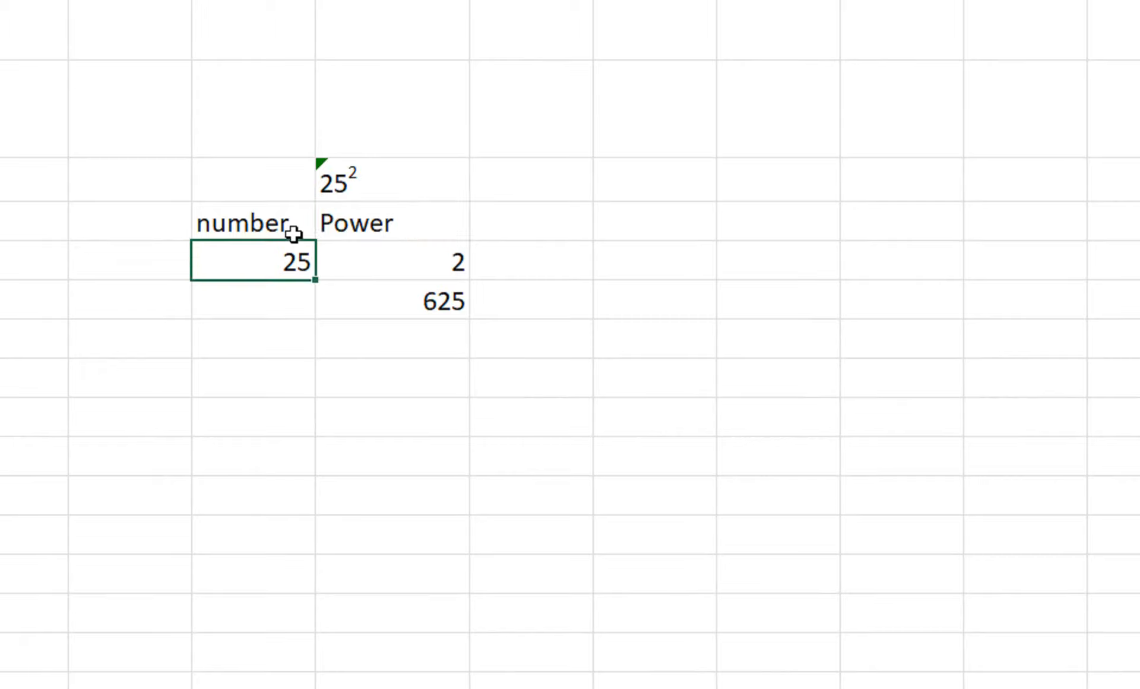
{"action": "left_click_drag", "start_coordinate": [298, 227], "coordinate": [337, 226]}
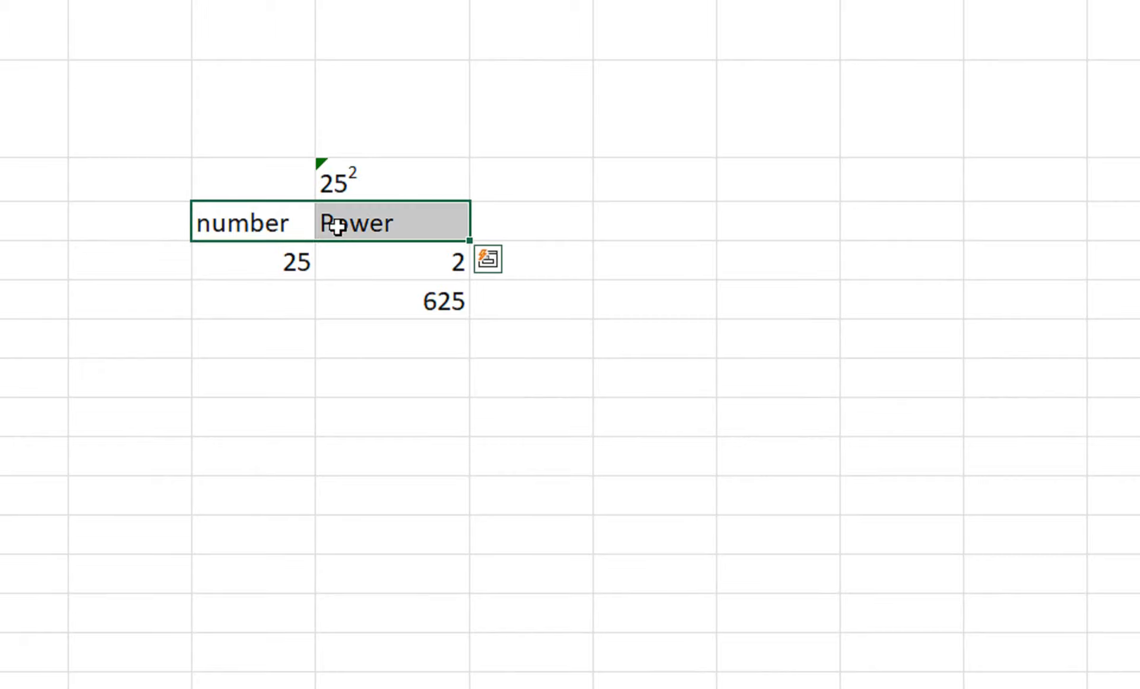
{"action": "left_click", "coordinate": [379, 303]}
{"action": "double_click", "coordinate": [379, 303]}
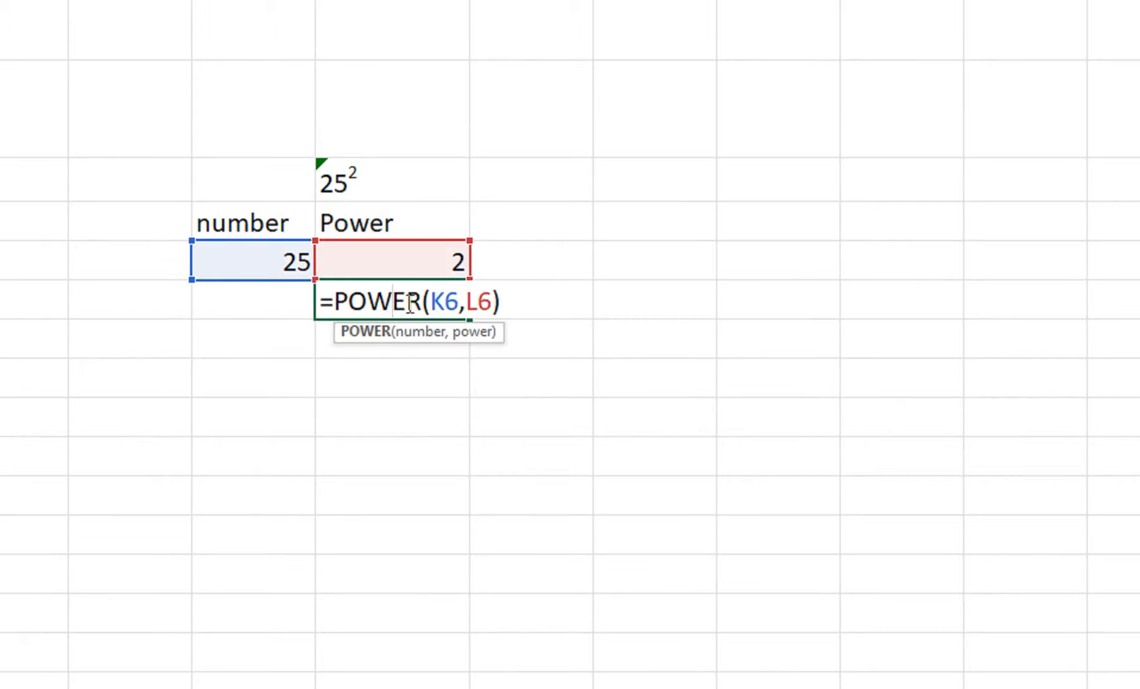
{"action": "key", "text": "Return"}
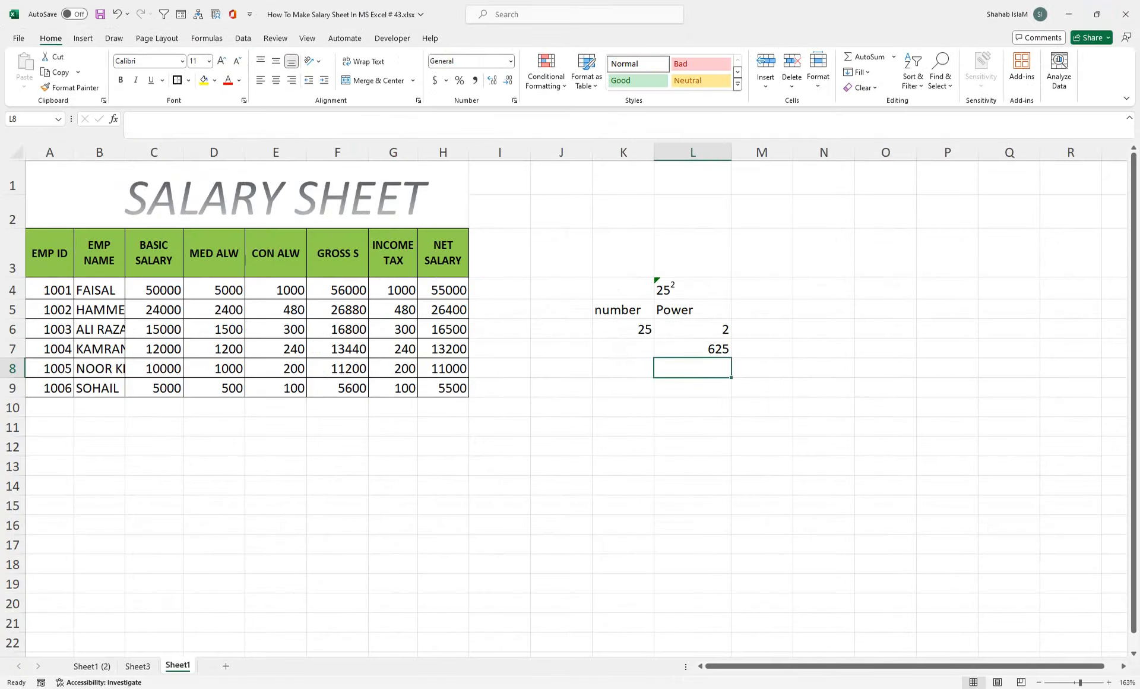
{"action": "left_click", "coordinate": [514, 687]}
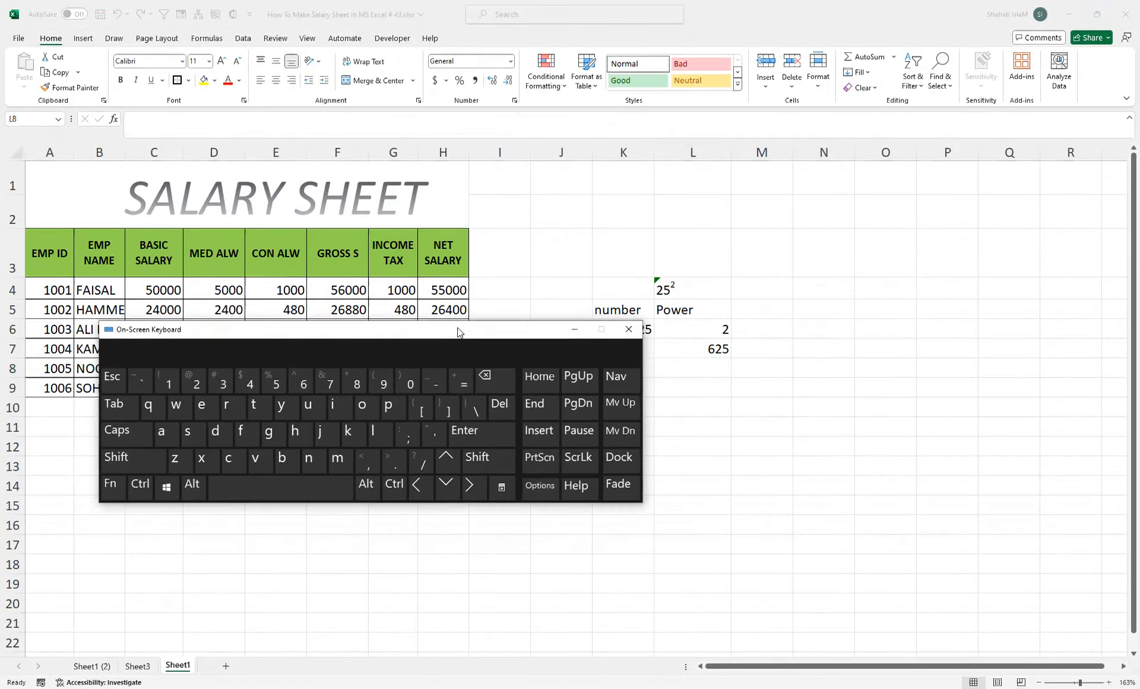
Step: Enter =K6^L6 below the 25 to return 625, then minimize the on-screen keyboard
{"action": "left_click_drag", "start_coordinate": [448, 331], "coordinate": [712, 390]}
{"action": "left_click", "coordinate": [600, 365]}
{"action": "double_click", "coordinate": [643, 373]}
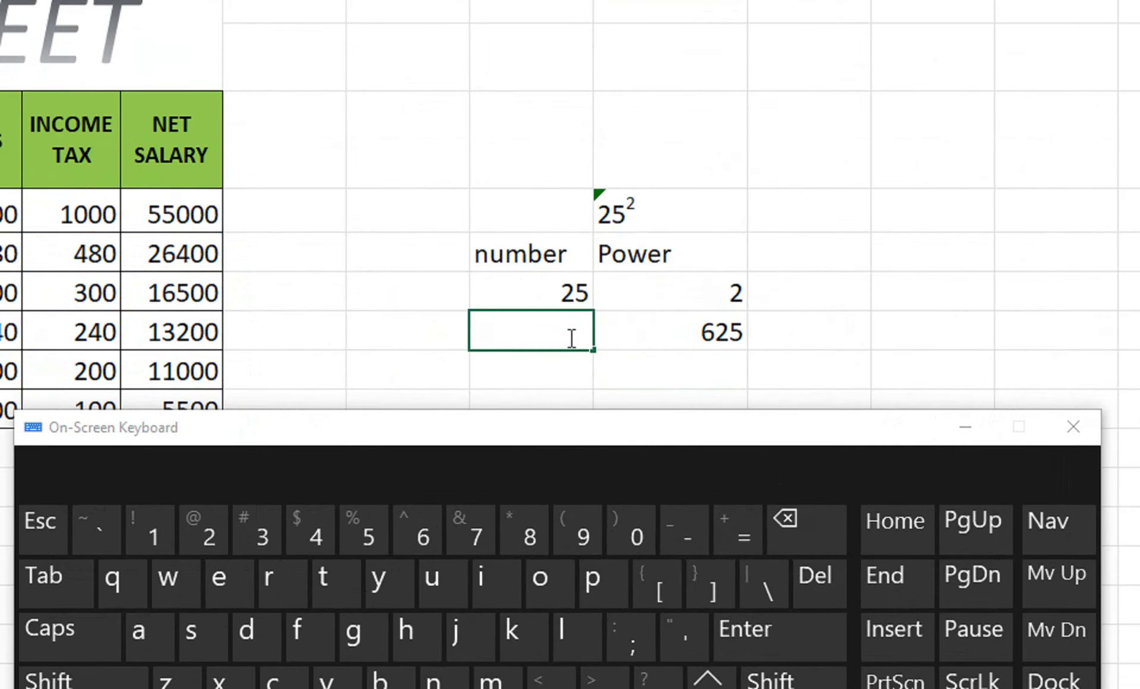
{"action": "left_click", "coordinate": [567, 298]}
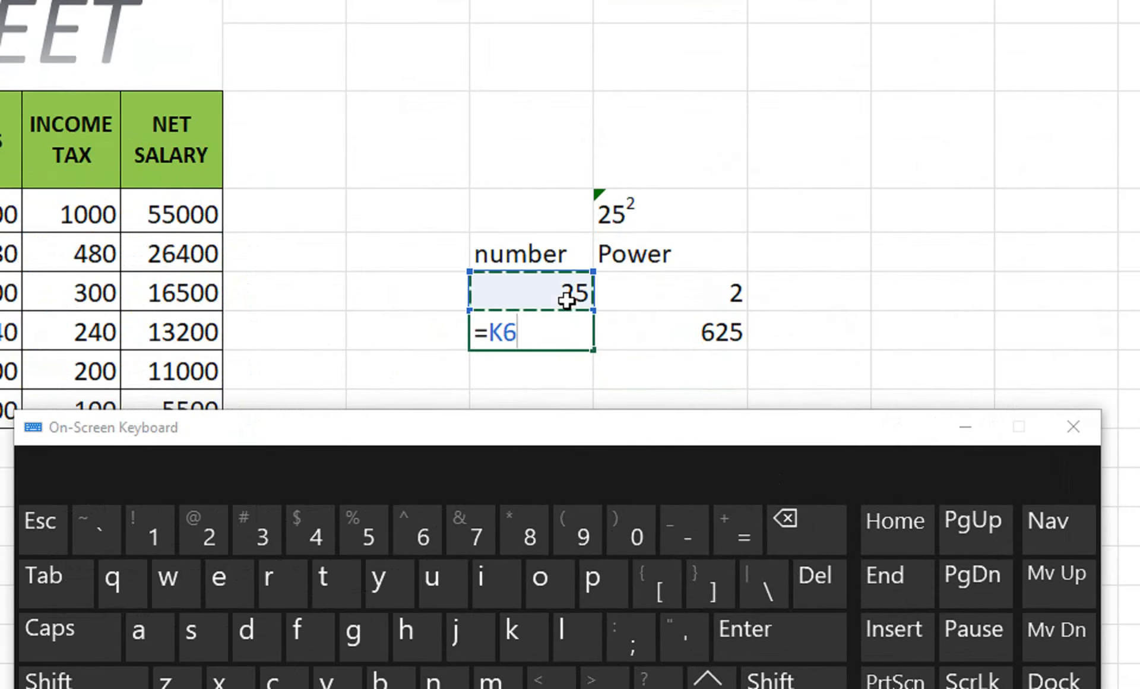
{"action": "type", "text": "^"}
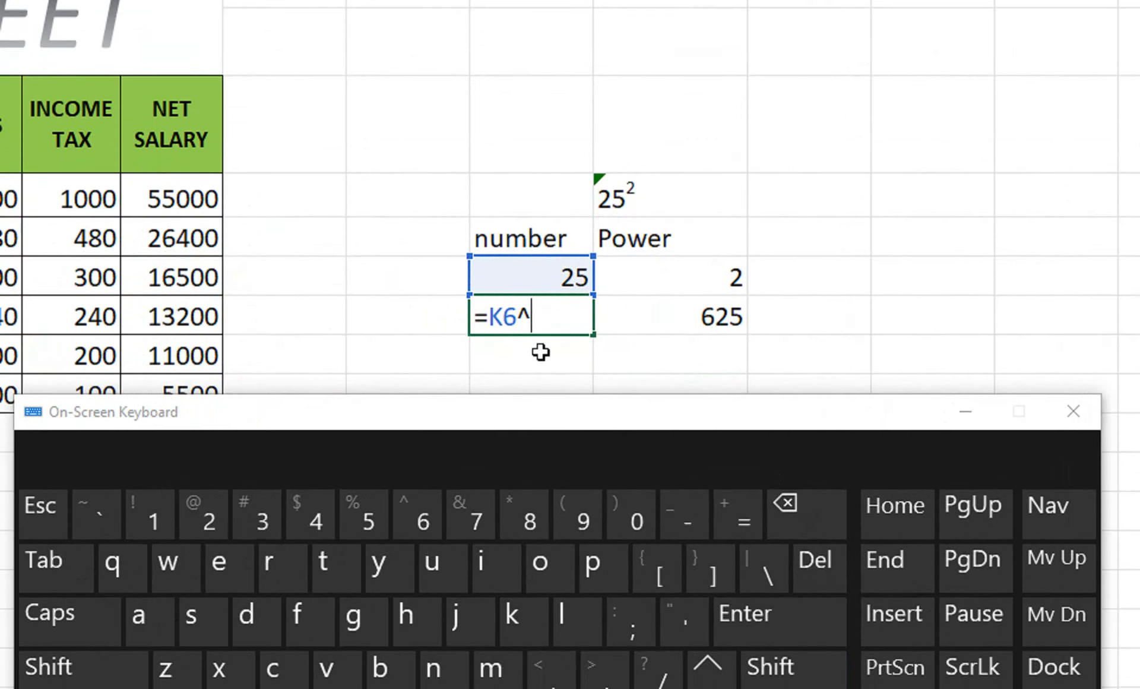
{"action": "left_click", "coordinate": [628, 290]}
{"action": "key", "text": "Return"}
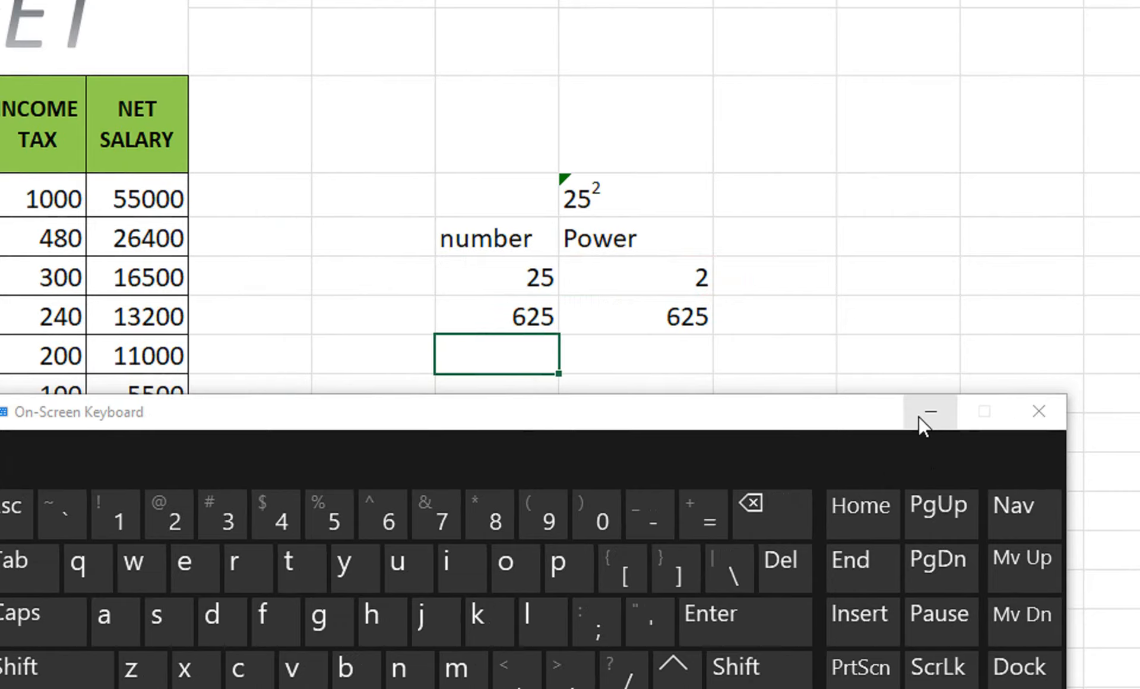
{"action": "left_click", "coordinate": [958, 414]}
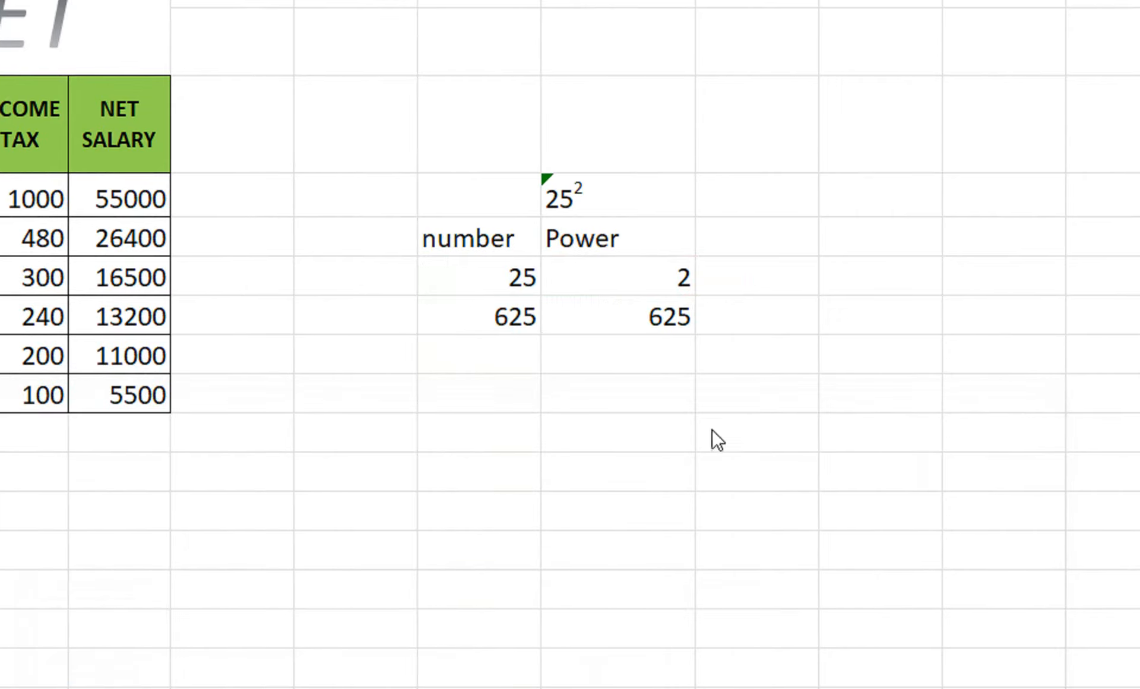
{"action": "left_click", "coordinate": [477, 430]}
{"action": "type", "text": "fi"}
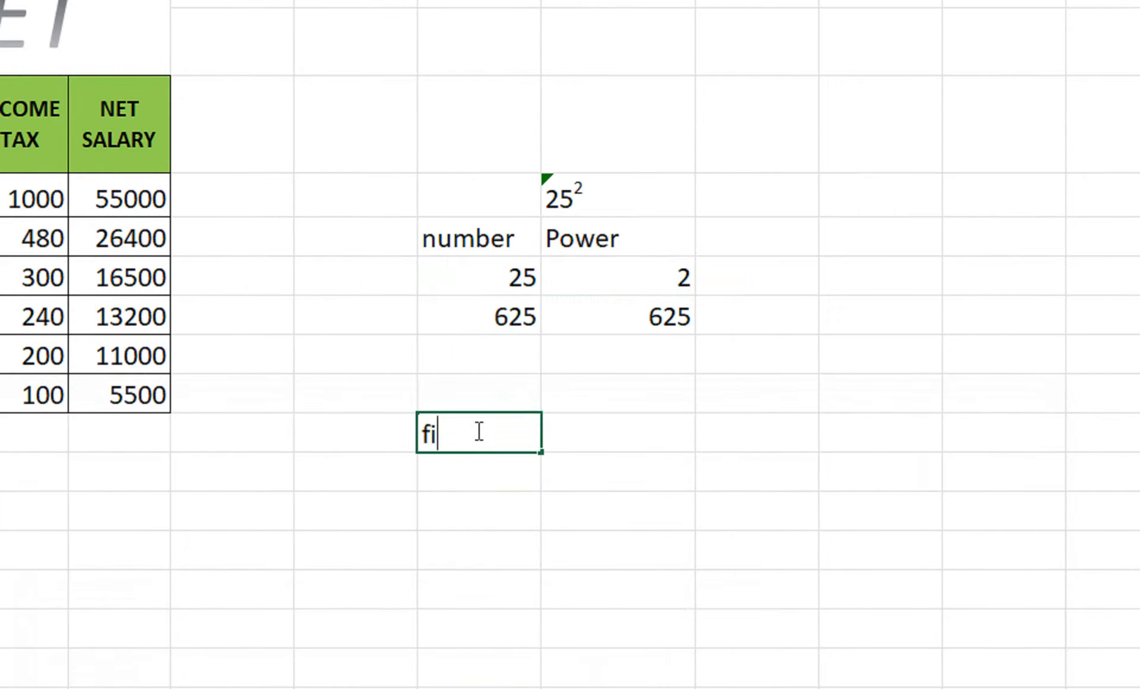
{"action": "key", "text": "BackSpace"}
{"action": "type", "text": "First Name"}
{"action": "key", "text": "Tab"}
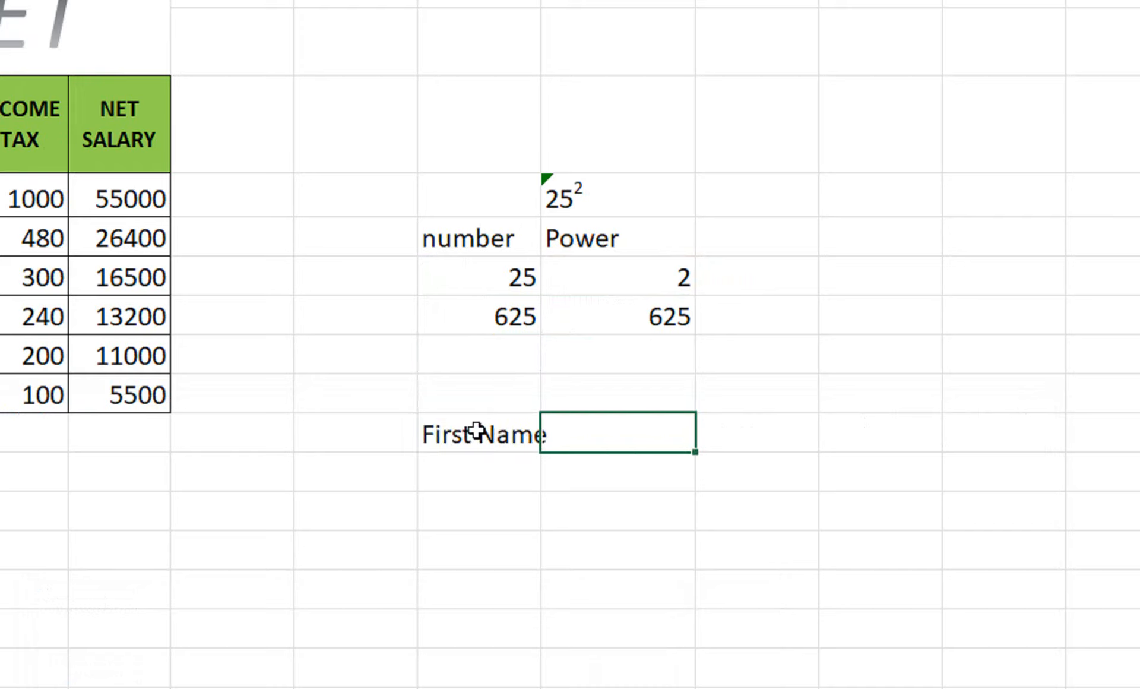
{"action": "type", "text": "Lastr"}
{"action": "key", "text": "BackSpace"}
{"action": "type", "text": "NAme"}
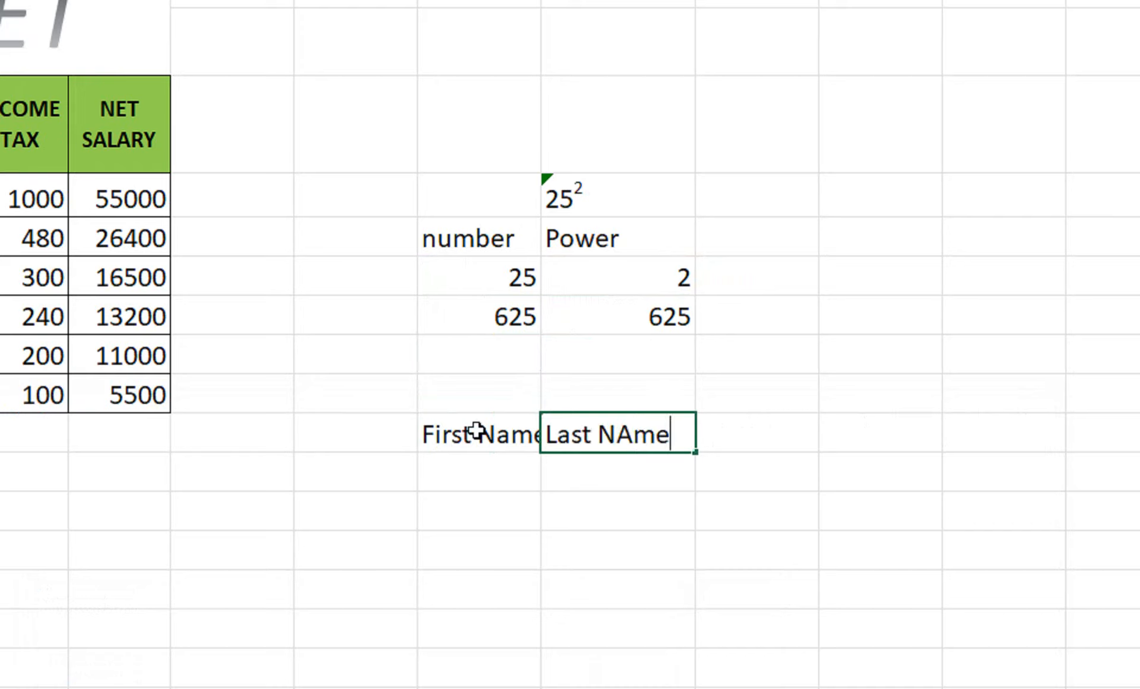
{"action": "key", "text": "Return"}
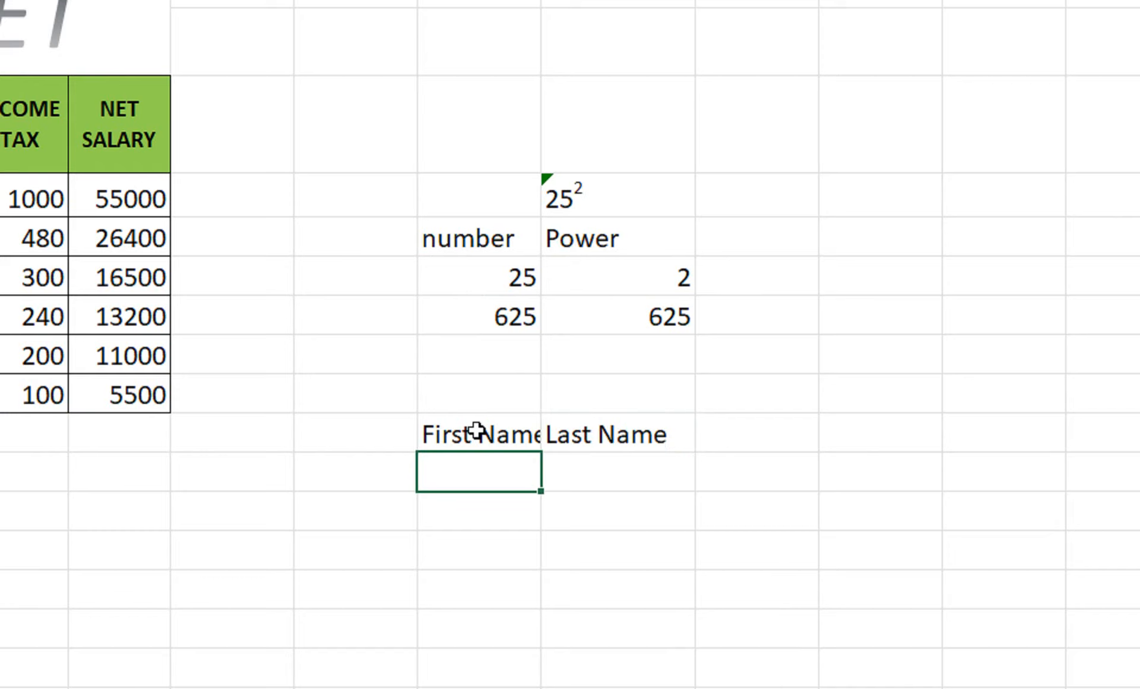
{"action": "key", "text": "Tab"}
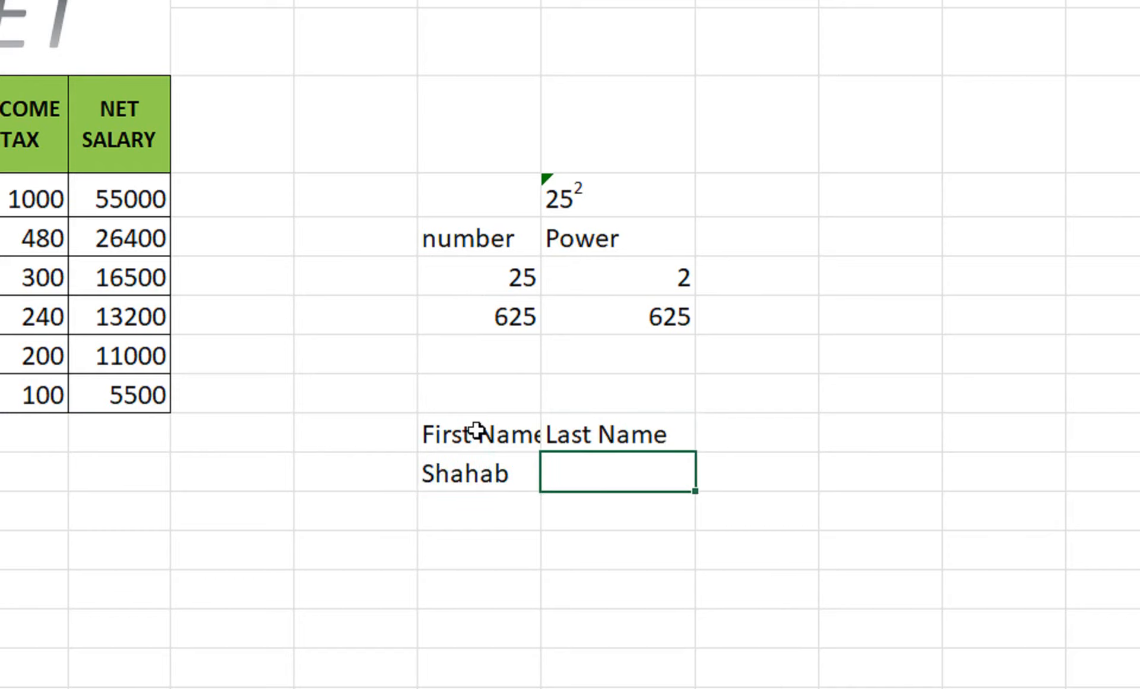
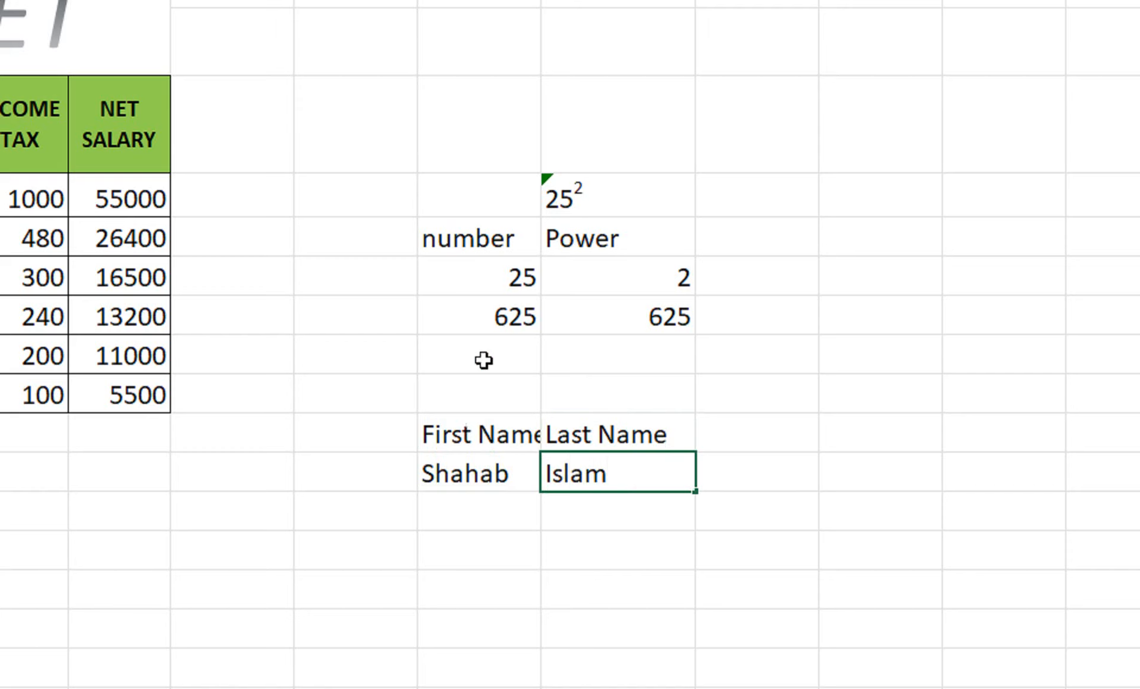
{"action": "left_click", "coordinate": [832, 467]}
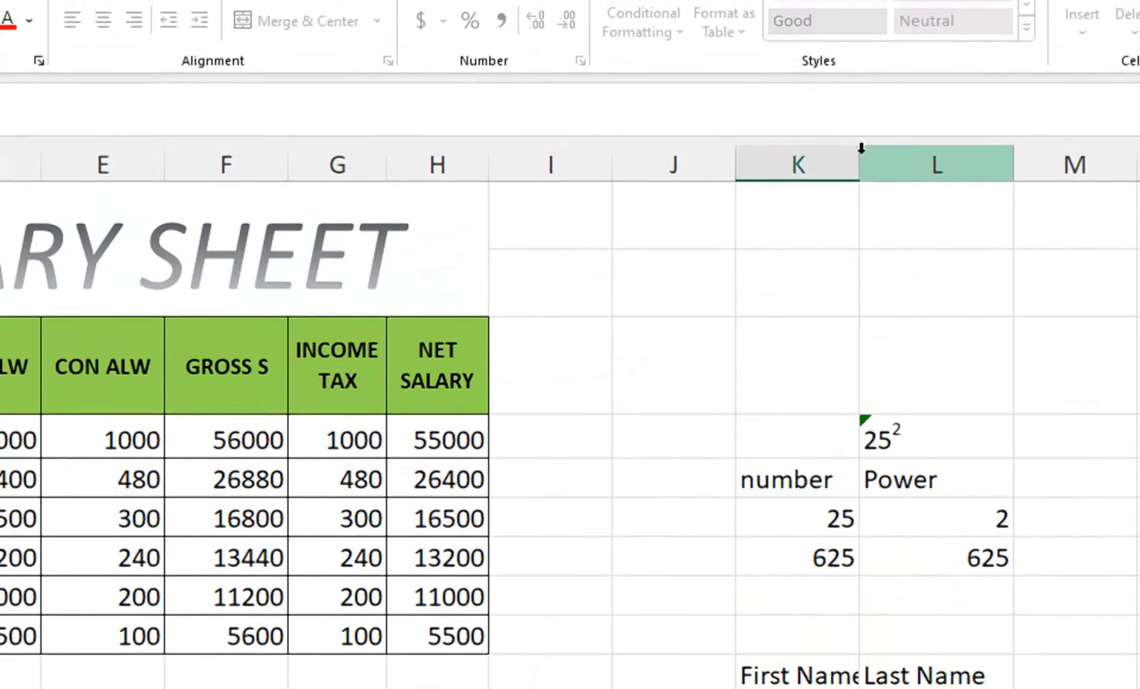
{"action": "left_click", "coordinate": [856, 108]}
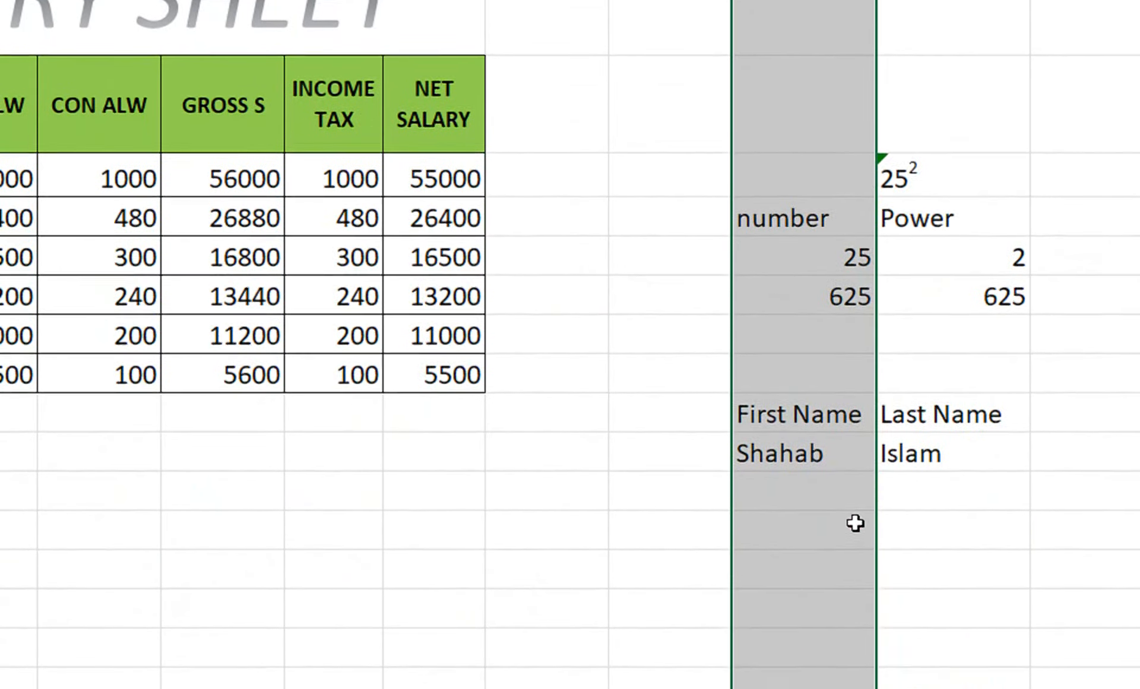
{"action": "left_click", "coordinate": [855, 523]}
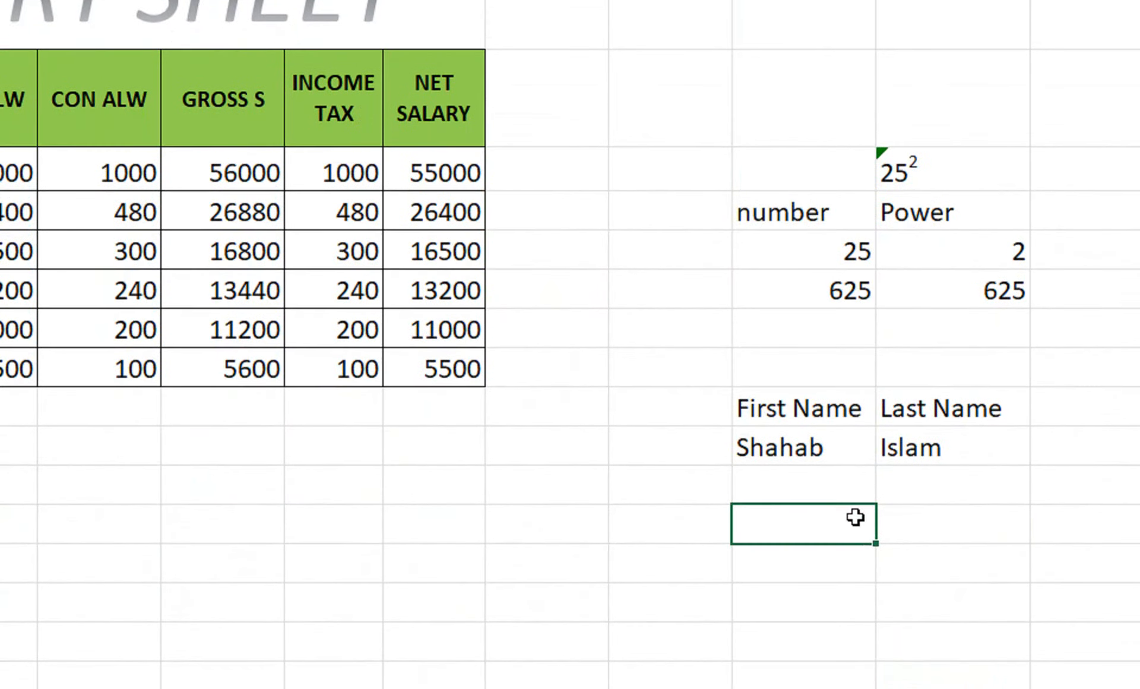
{"action": "type", "text": "full"}
{"action": "key", "text": "BackSpace"}
{"action": "key", "text": "BackSpace"}
{"action": "key", "text": "BackSpace"}
{"action": "key", "text": "BackSpace"}
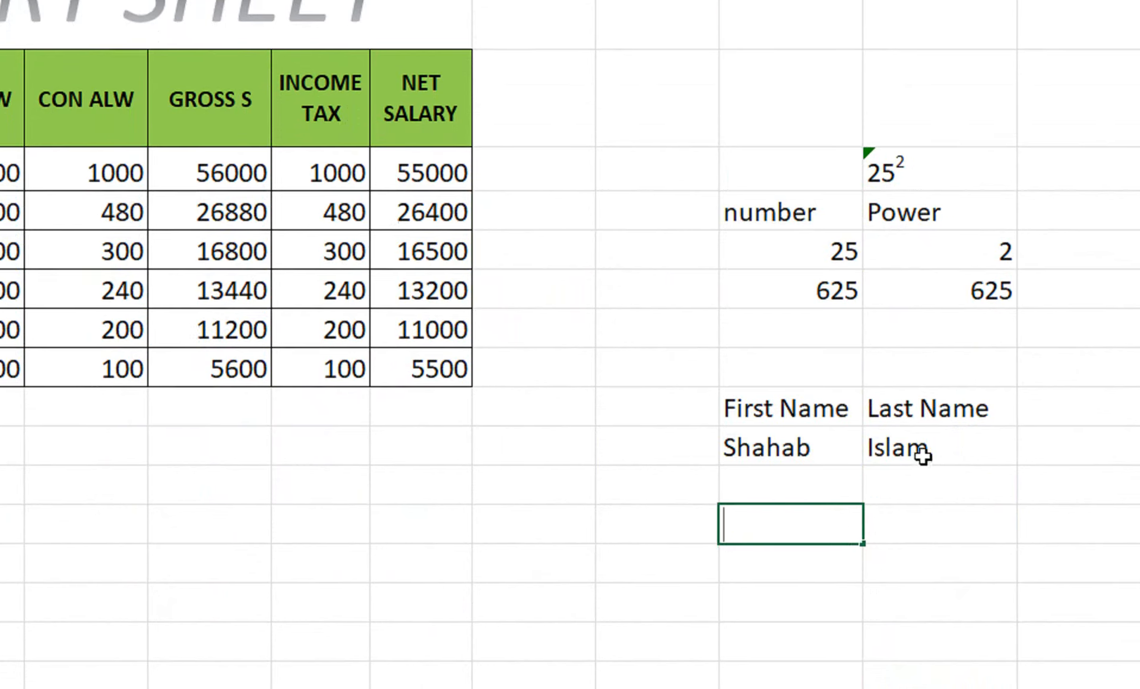
Step: Add a 'Full Name' heading in M10 beside Last Name
{"action": "left_click", "coordinate": [928, 420]}
{"action": "type", "text": "F"}
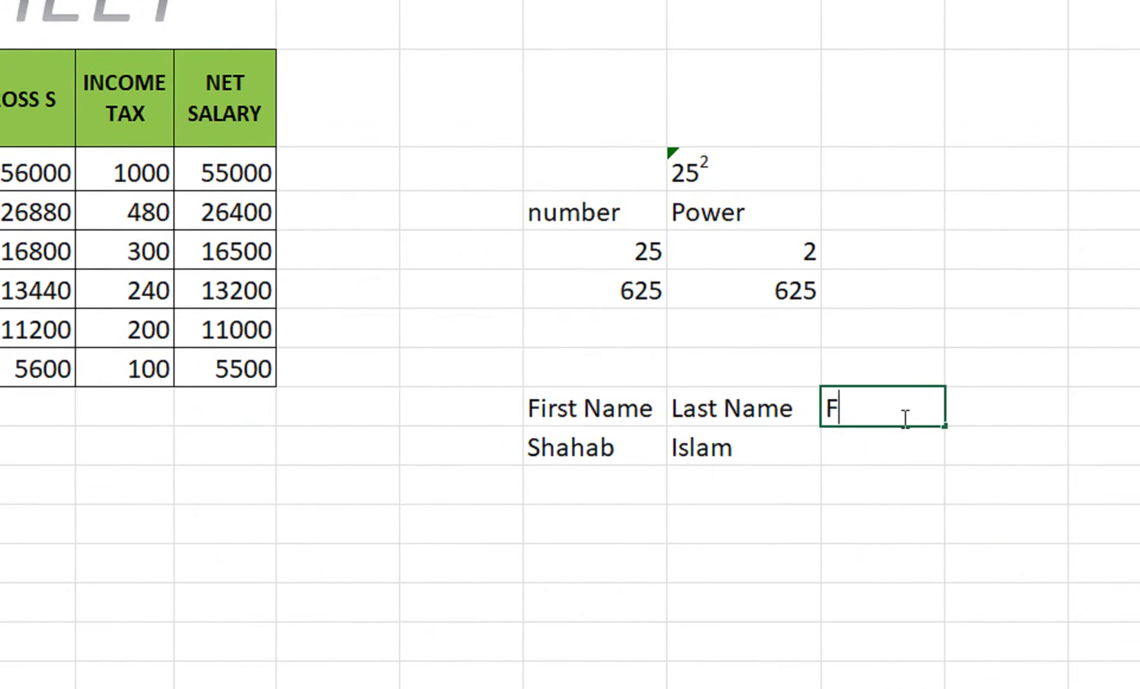
{"action": "type", "text": "ull Nam"}
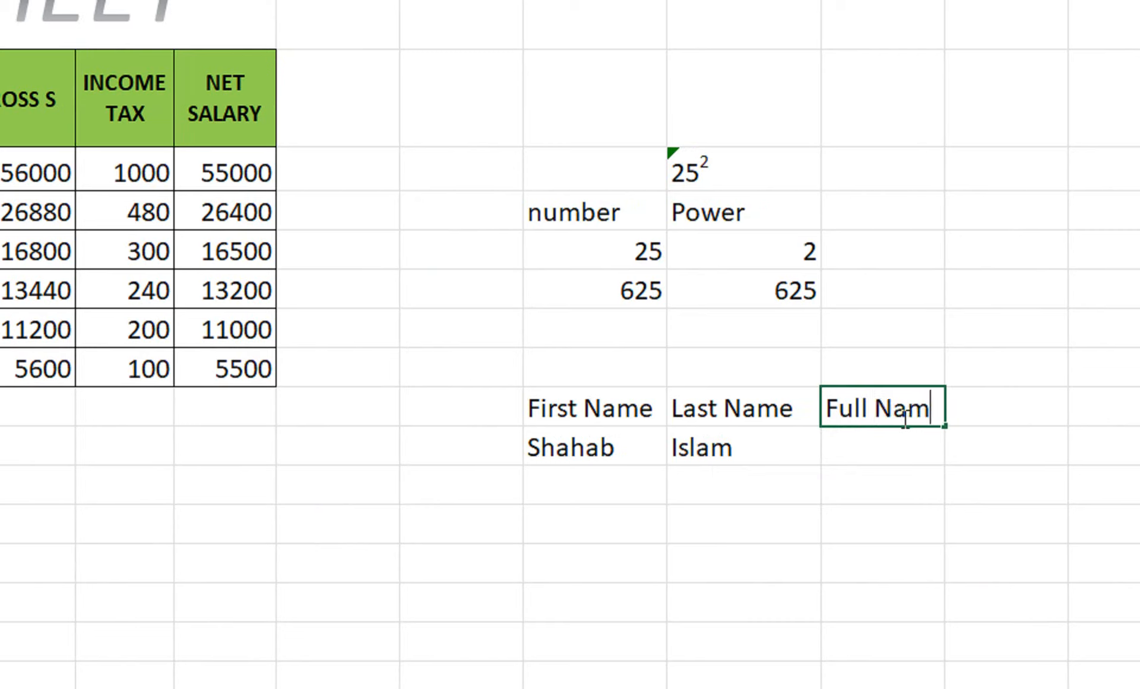
{"action": "type", "text": "e"}
{"action": "left_click", "coordinate": [861, 440]}
Step: Enter =K11&" "&L11 in M11 to join the names and autofit column M
{"action": "type", "text": "="}
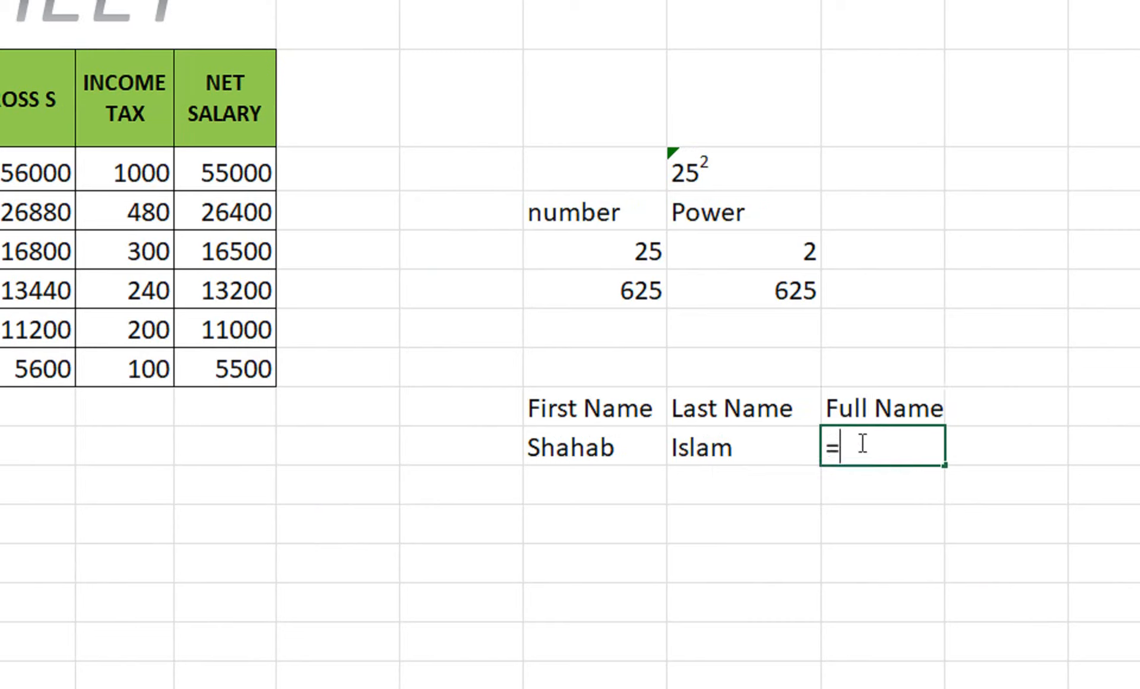
{"action": "key", "text": "Left"}
{"action": "key", "text": "Left"}
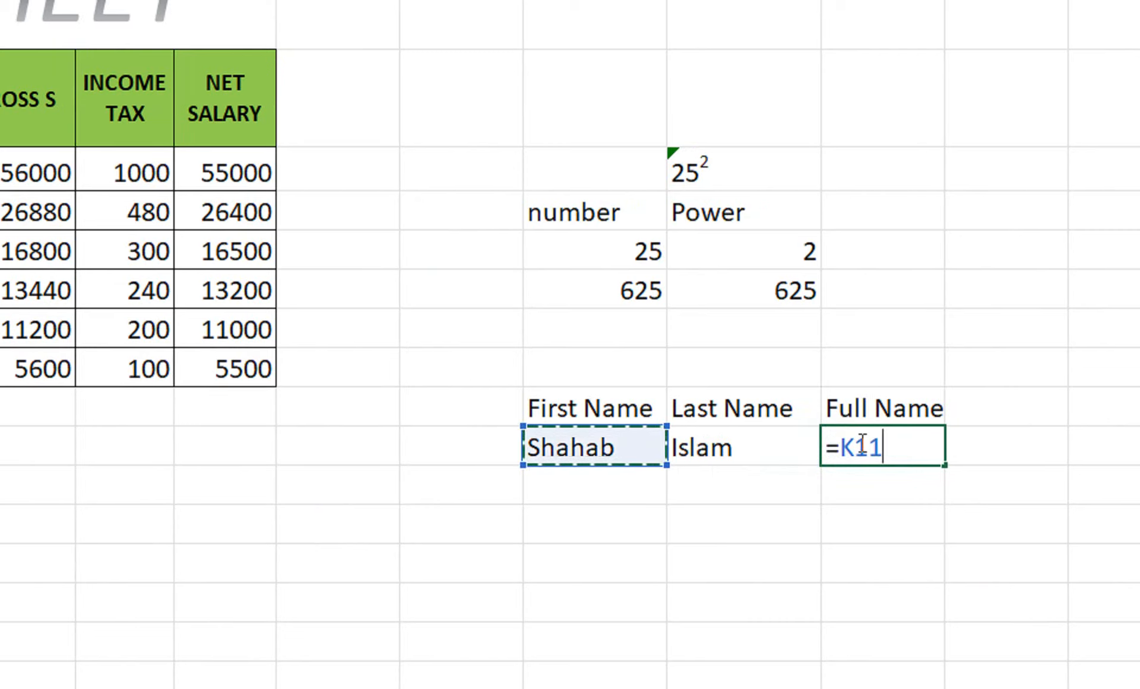
{"action": "type", "text": "&"}
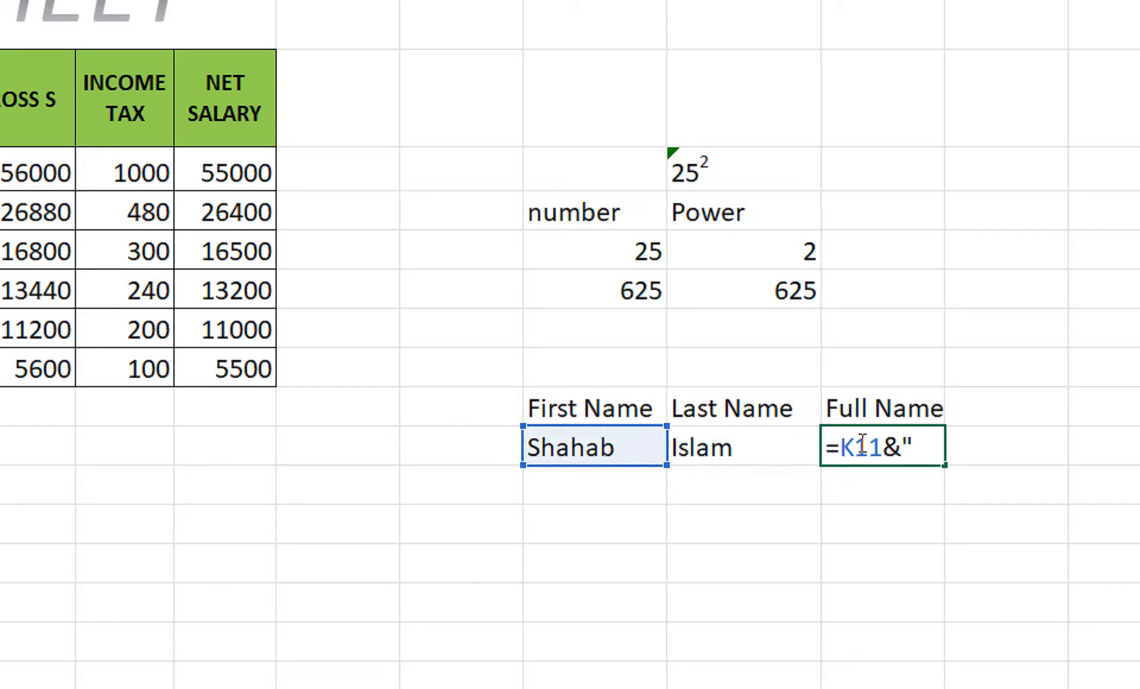
{"action": "type", "text": "\" \"&"}
{"action": "left_click", "coordinate": [747, 440]}
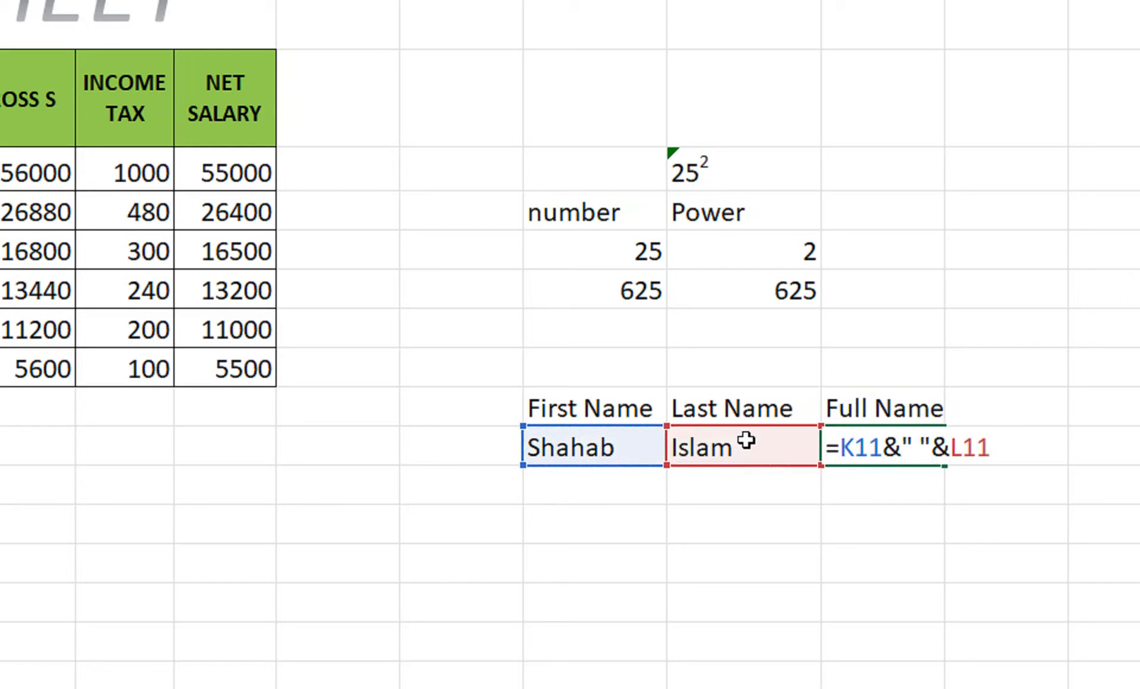
{"action": "key", "text": "Return"}
{"action": "left_click", "coordinate": [834, 438]}
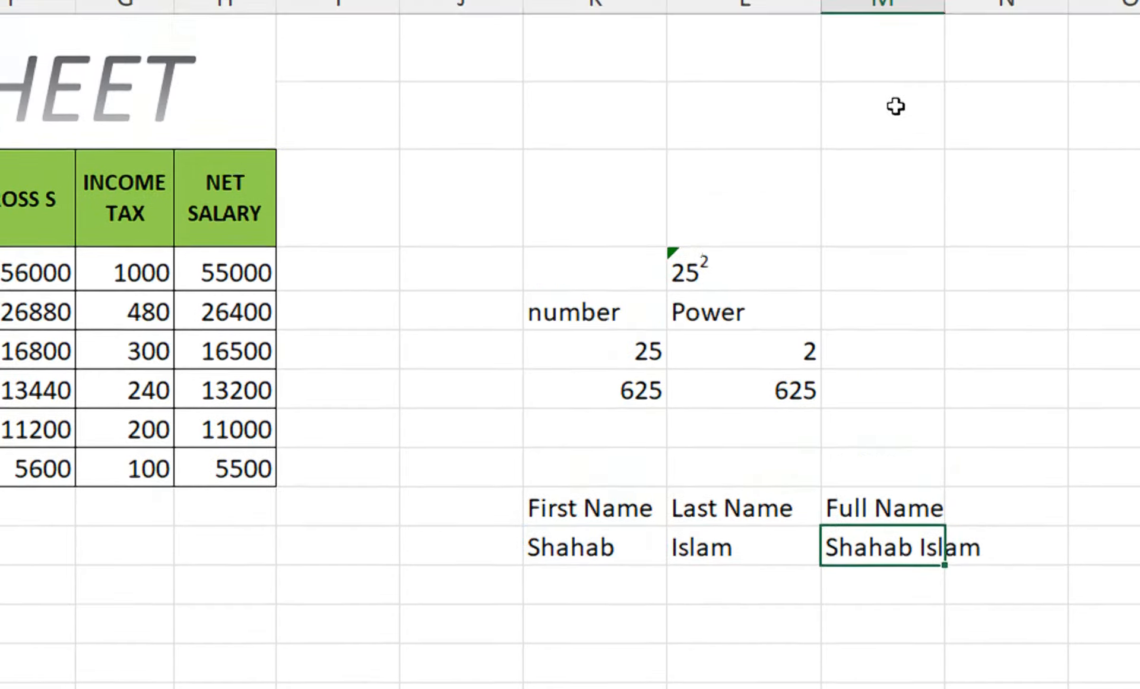
{"action": "double_click", "coordinate": [945, 5]}
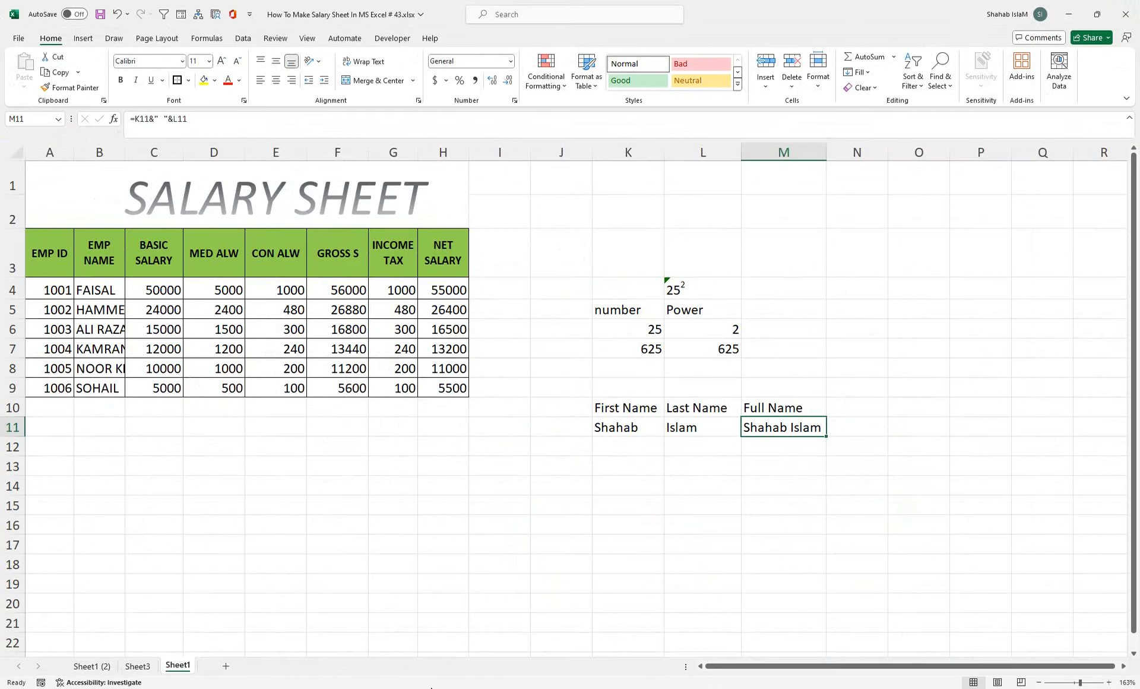
{"action": "left_click", "coordinate": [602, 688]}
{"action": "left_click_drag", "start_coordinate": [575, 405], "coordinate": [587, 493]}
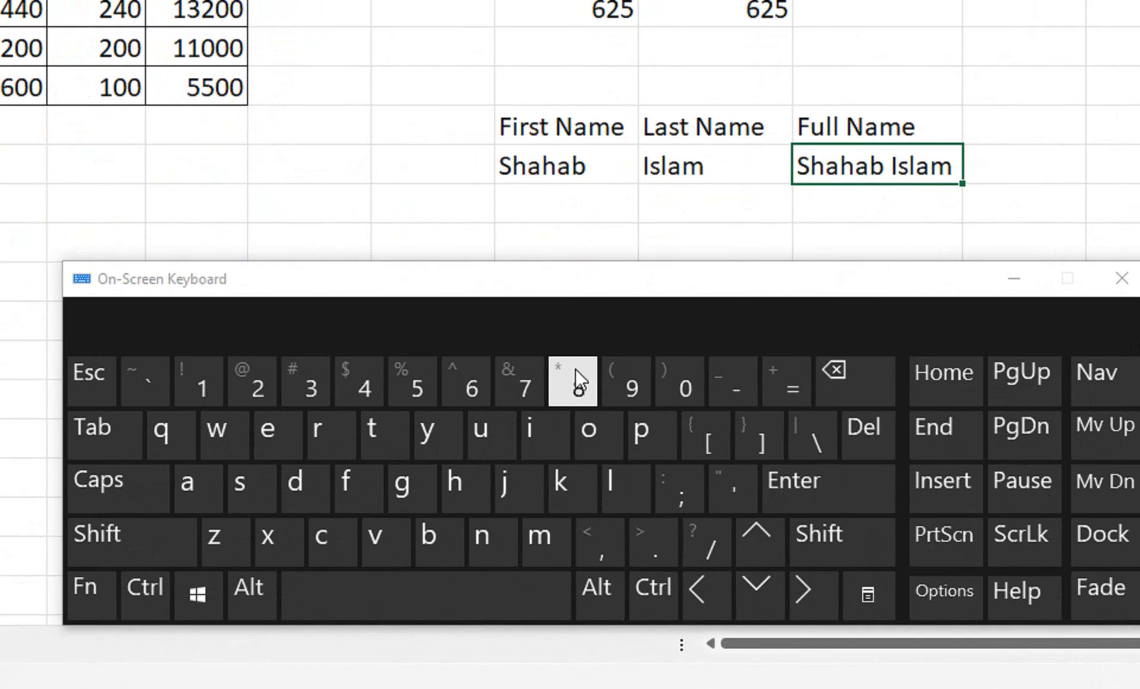
{"action": "left_click", "coordinate": [440, 251]}
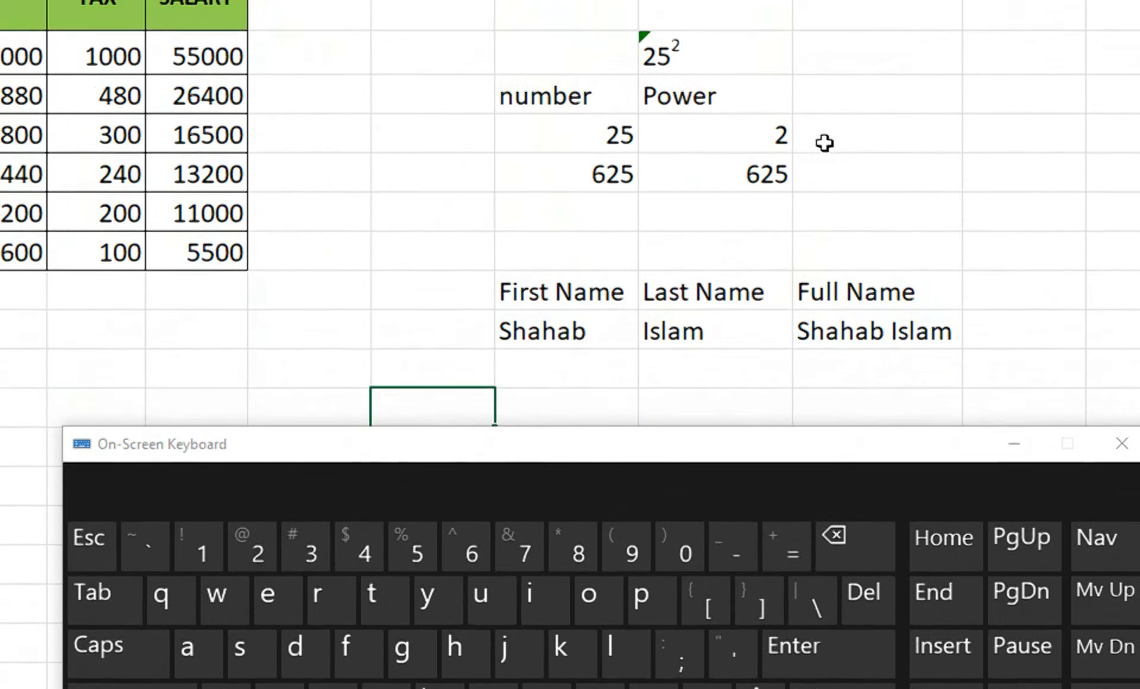
{"action": "left_click", "coordinate": [825, 173]}
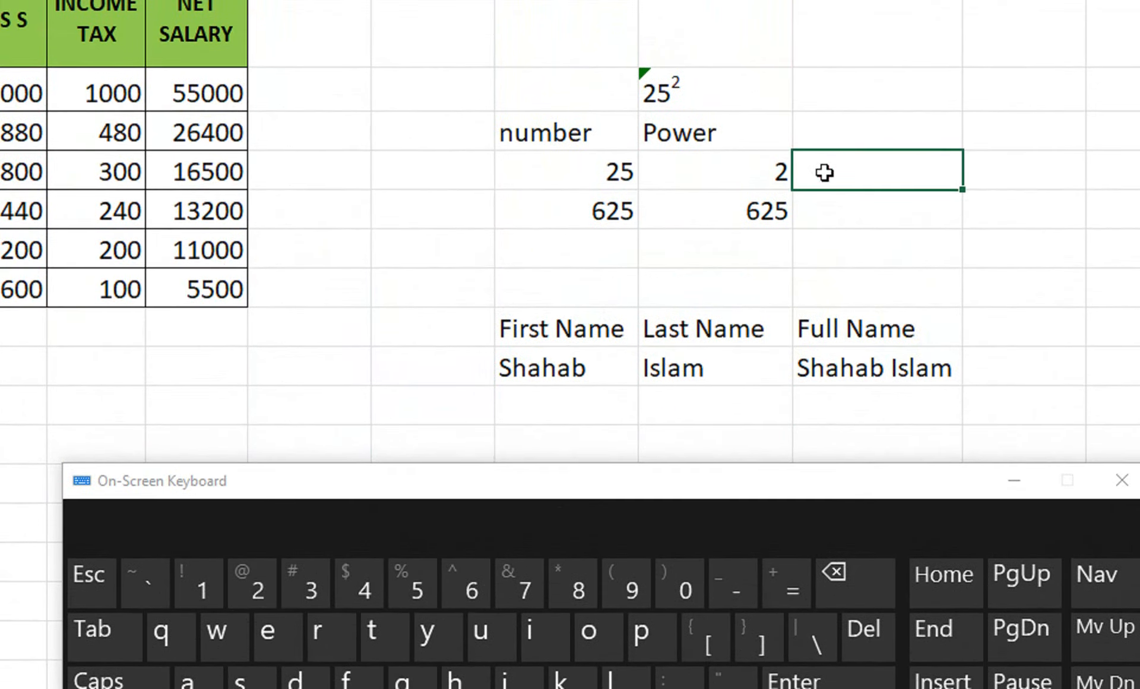
{"action": "type", "text": "="}
{"action": "key", "text": "Left"}
{"action": "key", "text": "Left"}
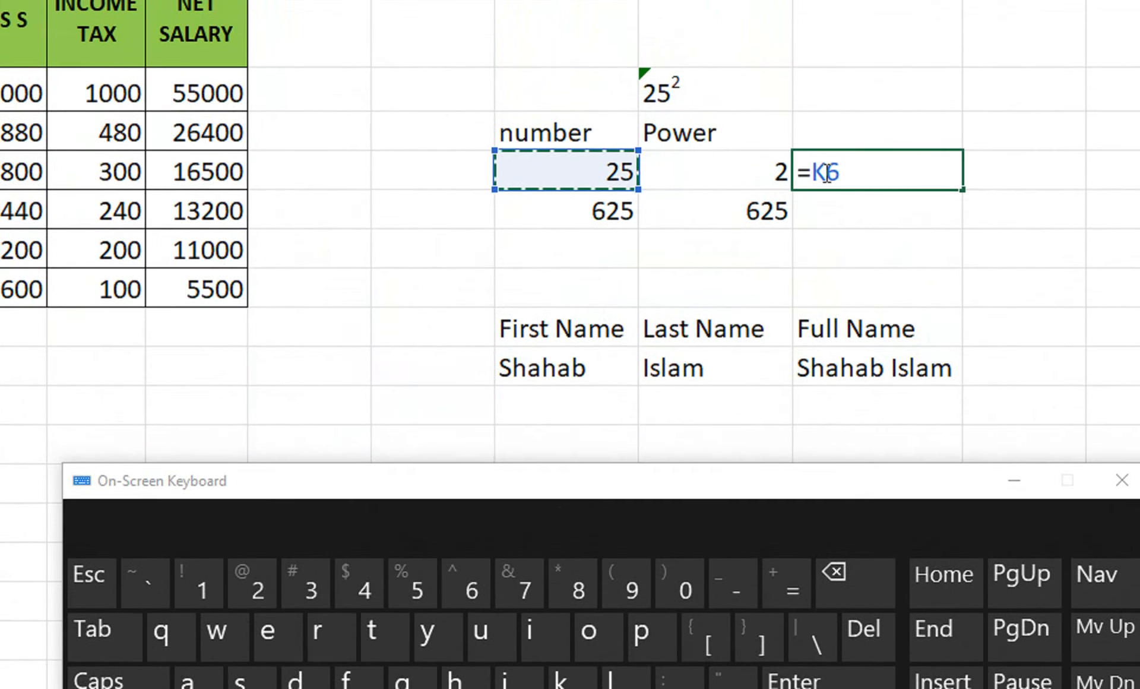
{"action": "type", "text": "*"}
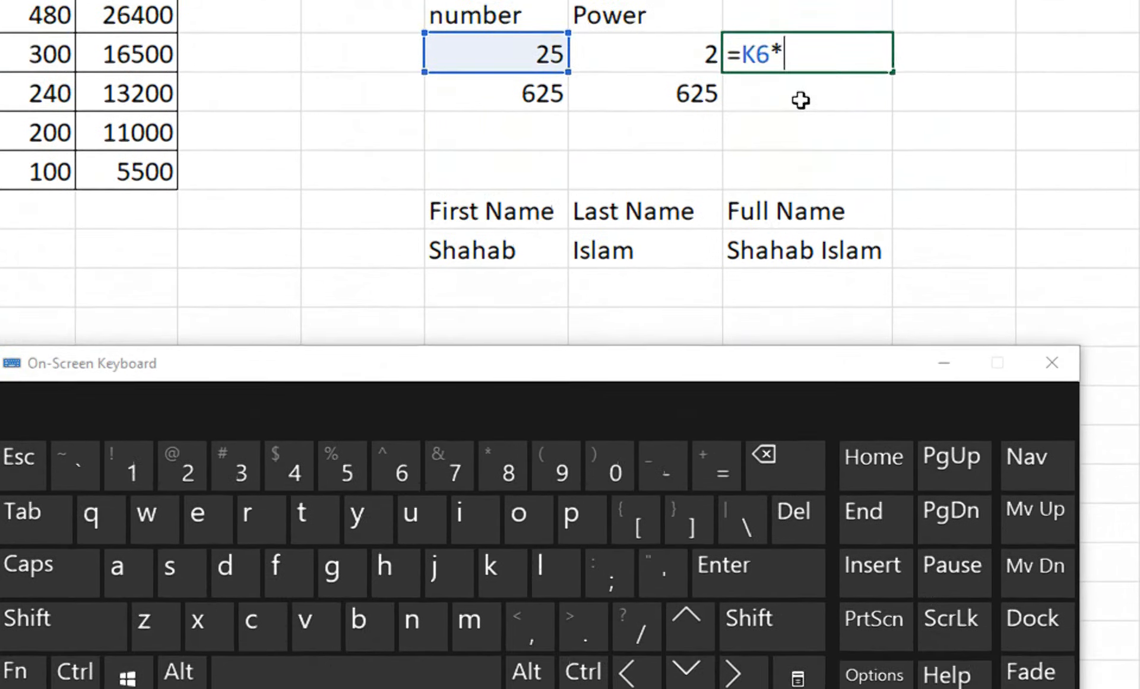
{"action": "left_click", "coordinate": [688, 153]}
{"action": "key", "text": "Return"}
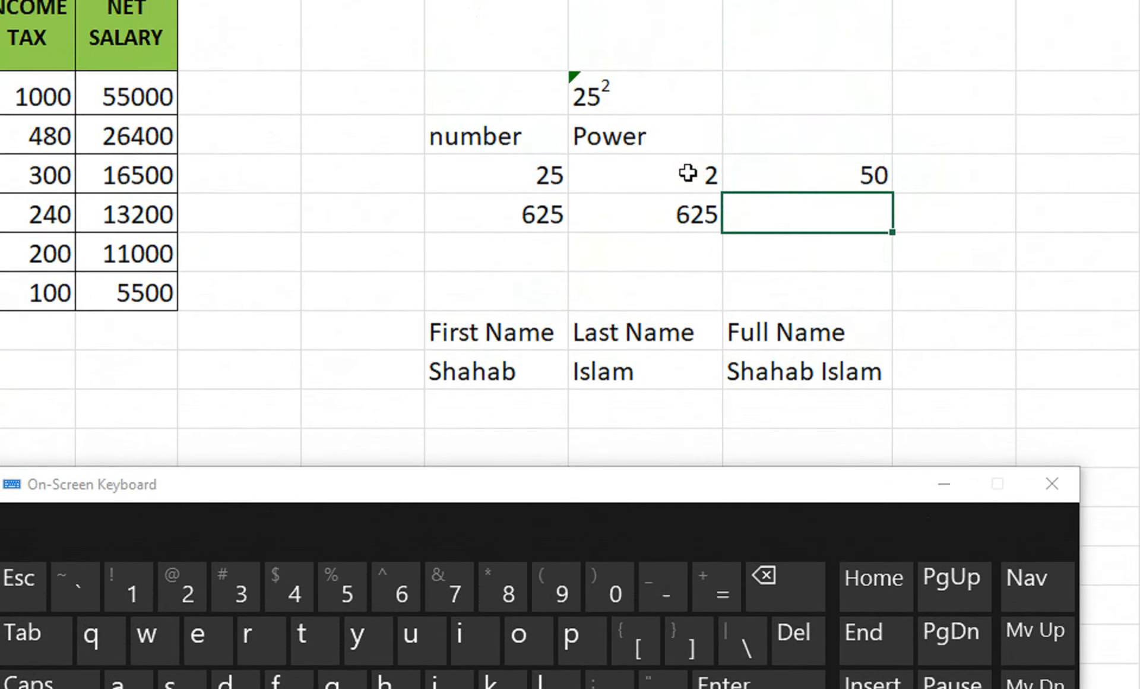
{"action": "left_click", "coordinate": [806, 168]}
{"action": "key", "text": "Delete"}
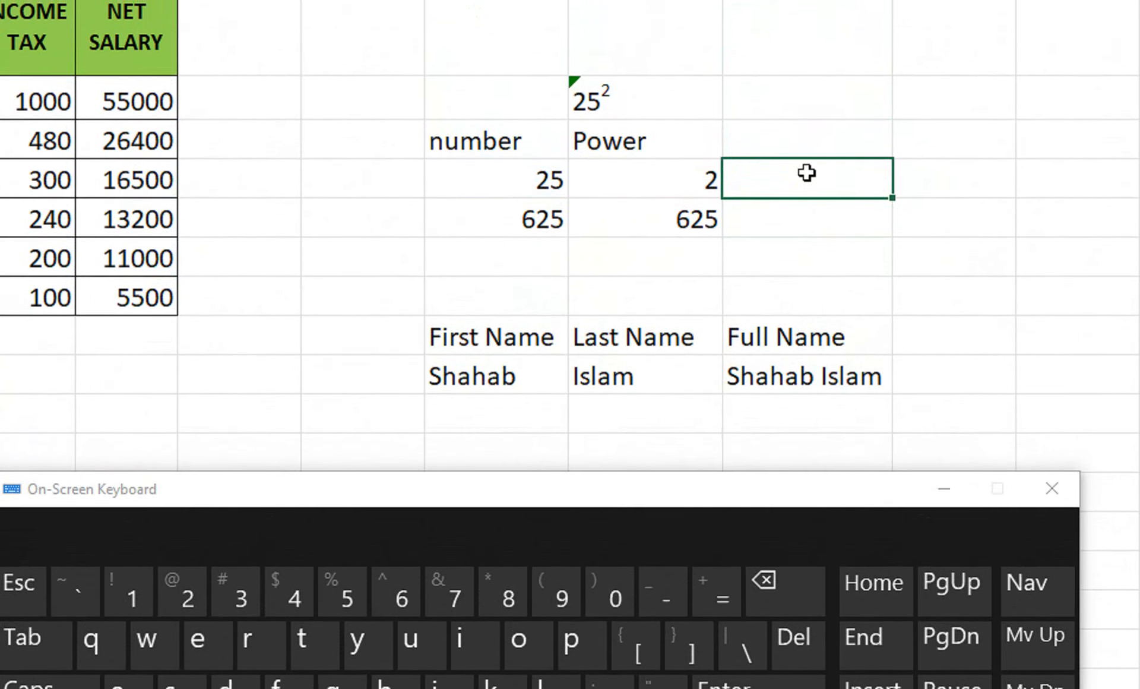
{"action": "type", "text": "=prod"}
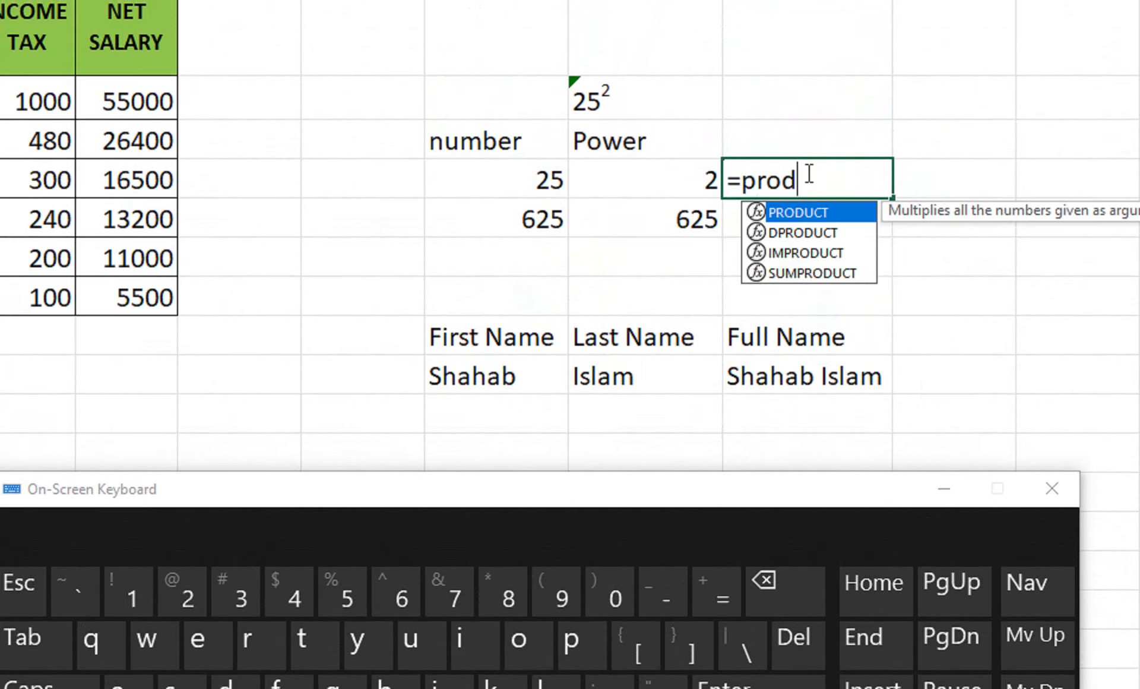
{"action": "type", "text": "uct"}
{"action": "key", "text": "Tab"}
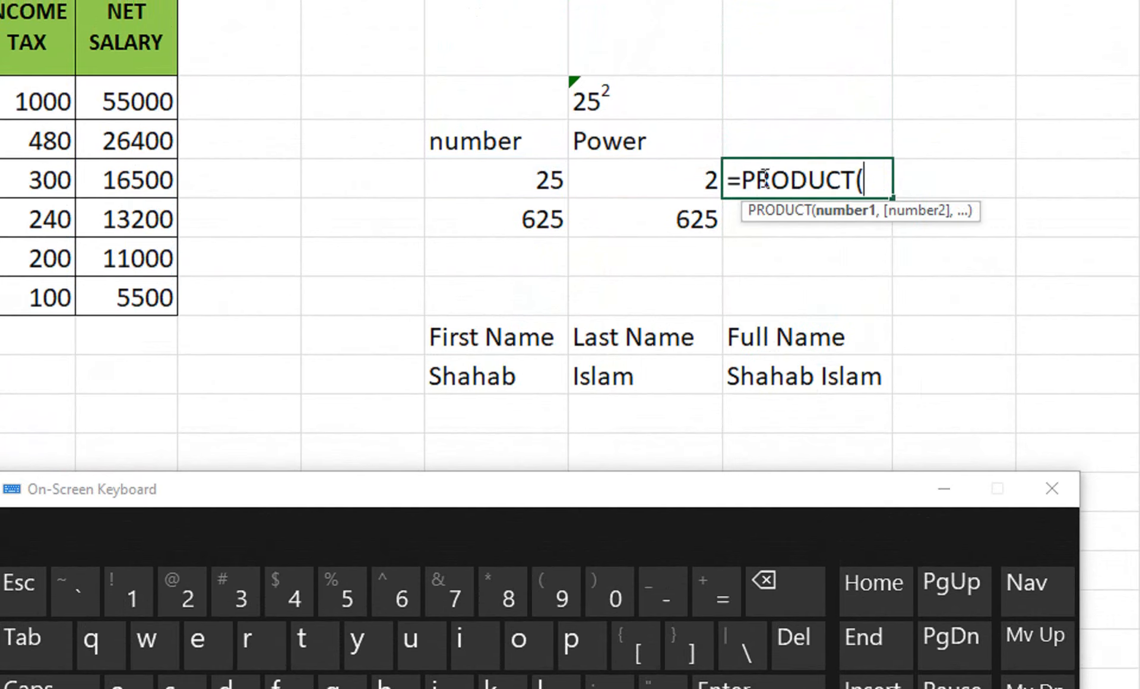
{"action": "left_click", "coordinate": [558, 182]}
{"action": "type", "text": "*"}
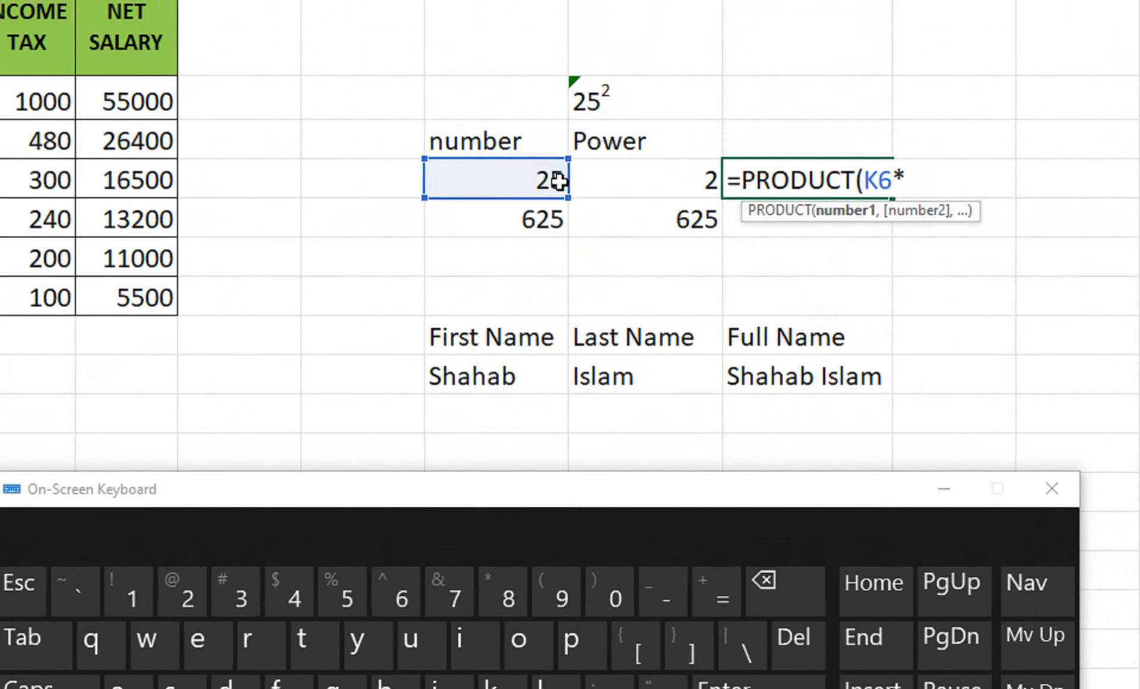
{"action": "left_click", "coordinate": [672, 191]}
{"action": "type", "text": ")"}
{"action": "key", "text": "Return"}
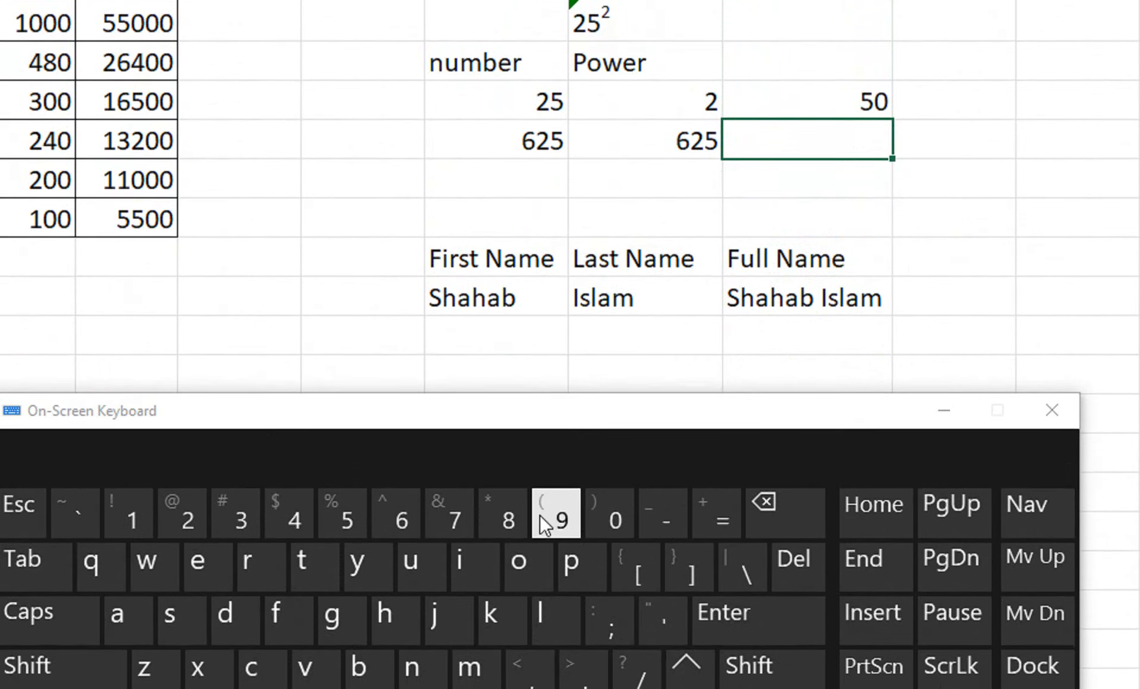
{"action": "left_click", "coordinate": [837, 116]}
{"action": "key", "text": "Delete"}
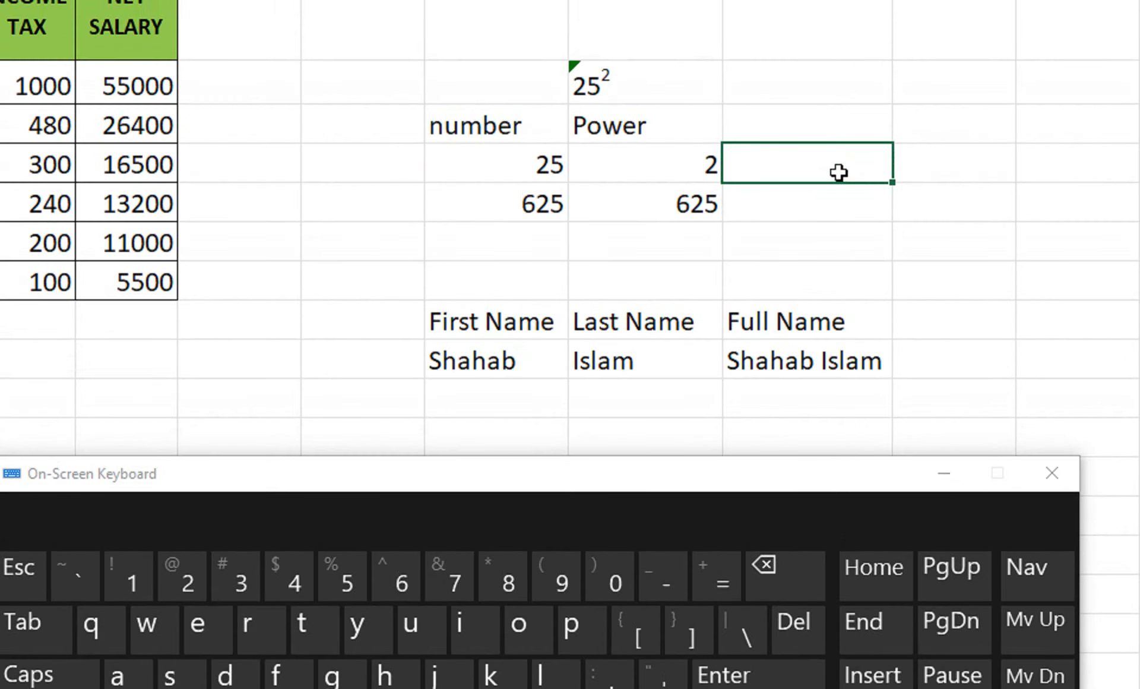
Step: Enter =SUM(K7:L7) in M7 to total the two 625 values as 1250
{"action": "left_click", "coordinate": [812, 190]}
{"action": "type", "text": "=s"}
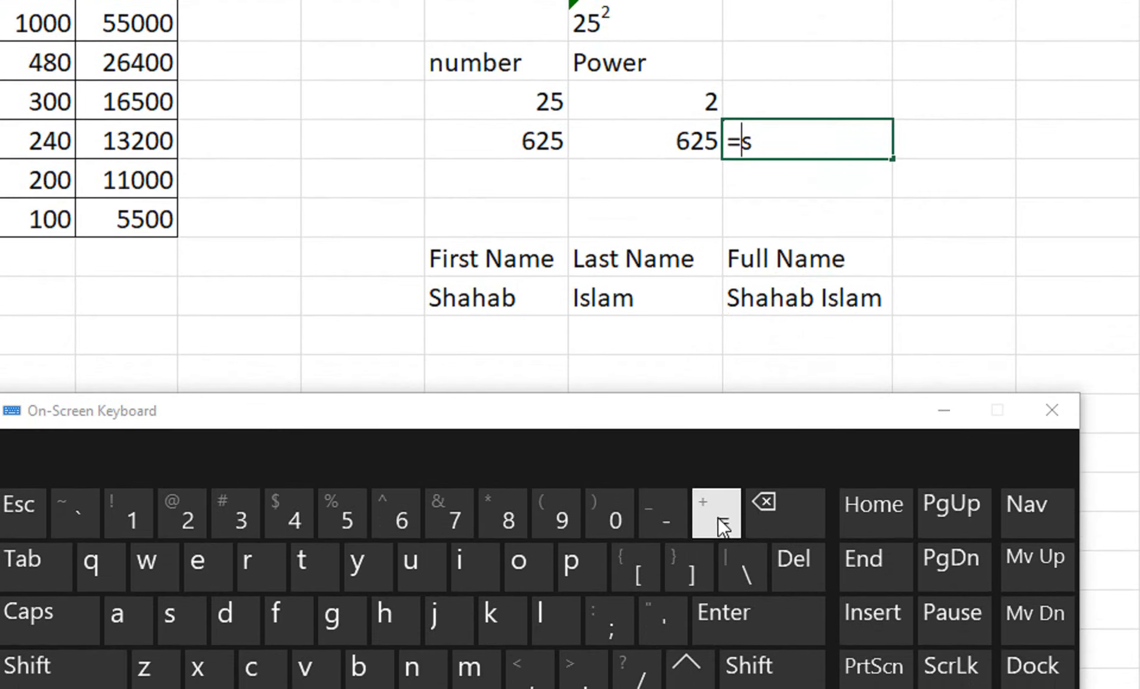
{"action": "left_click", "coordinate": [787, 189]}
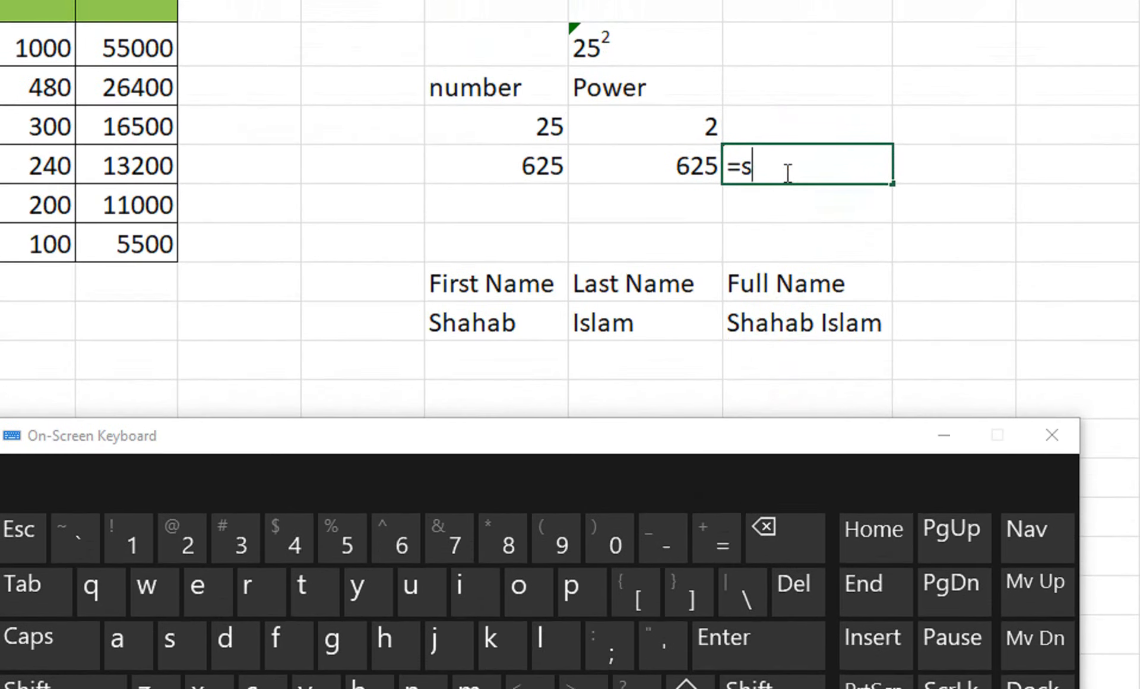
{"action": "type", "text": "um"}
{"action": "key", "text": "Tab"}
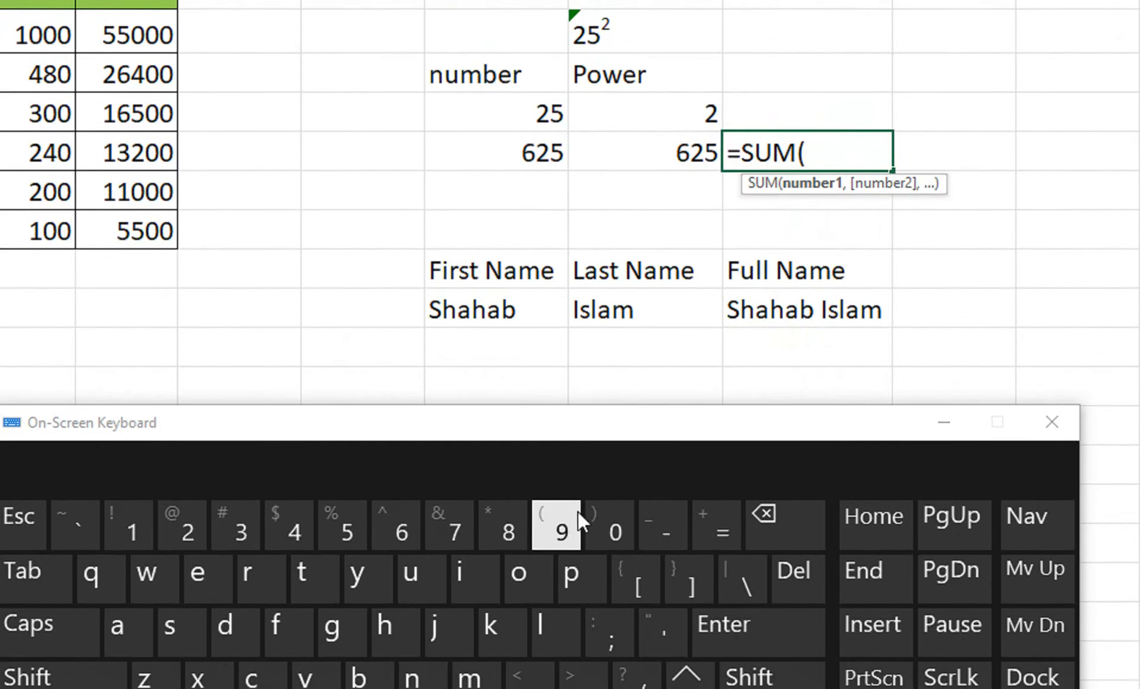
{"action": "left_click_drag", "start_coordinate": [542, 153], "coordinate": [636, 153]}
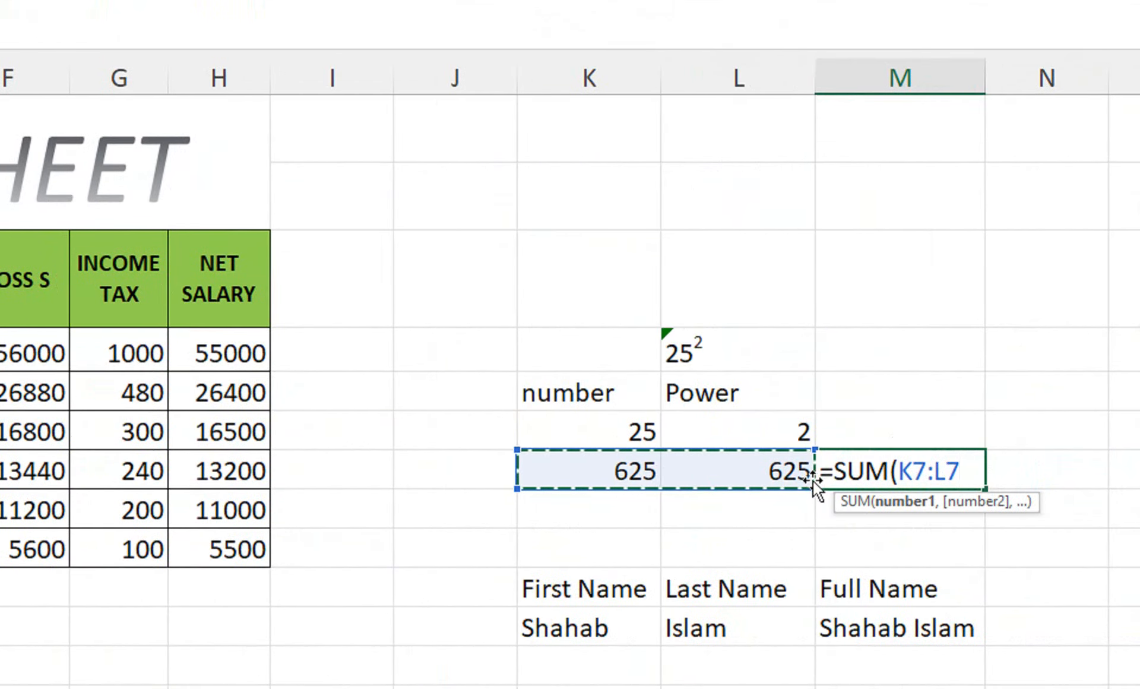
{"action": "type", "text": ")"}
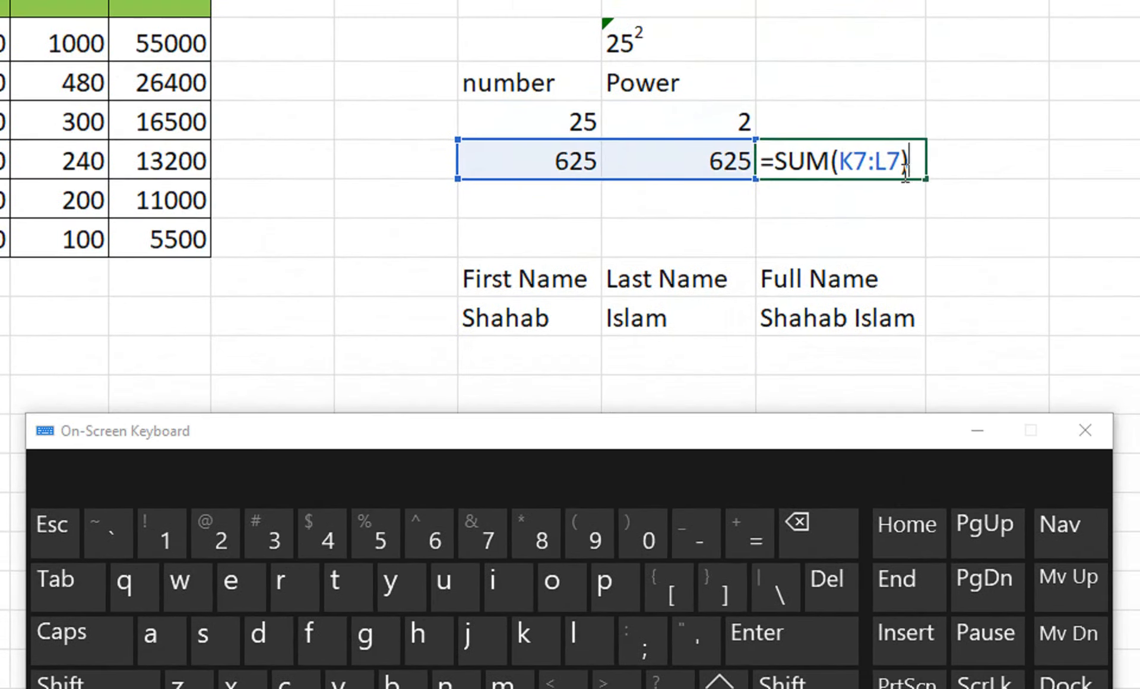
{"action": "key", "text": "Return"}
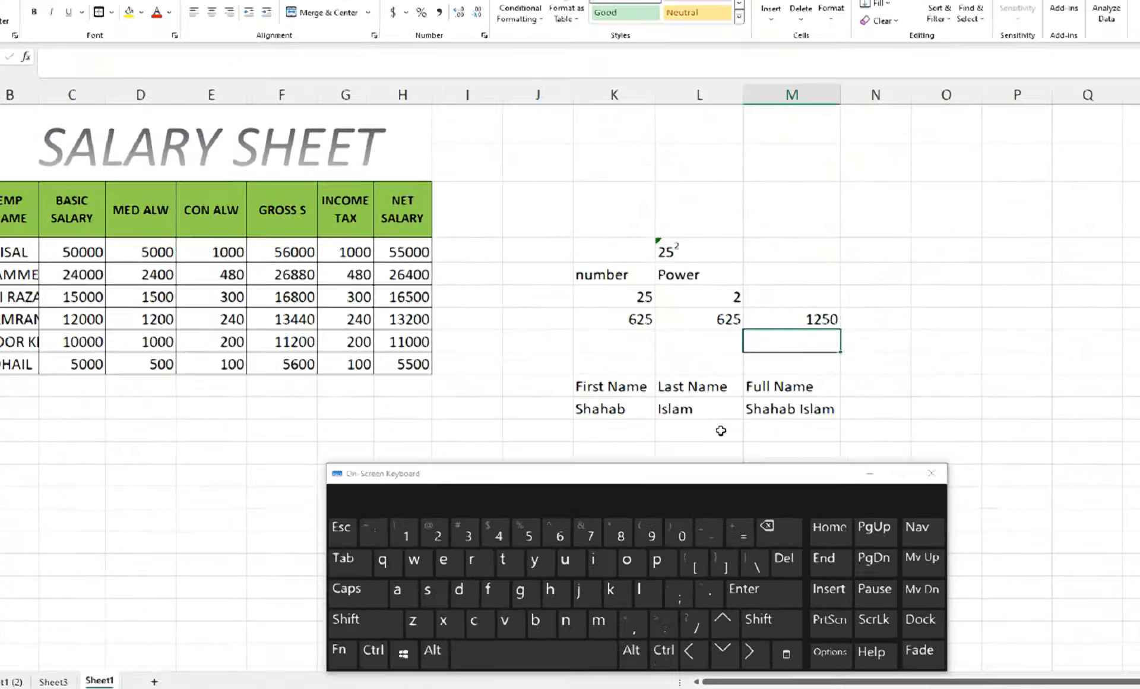
{"action": "left_click", "coordinate": [270, 337]}
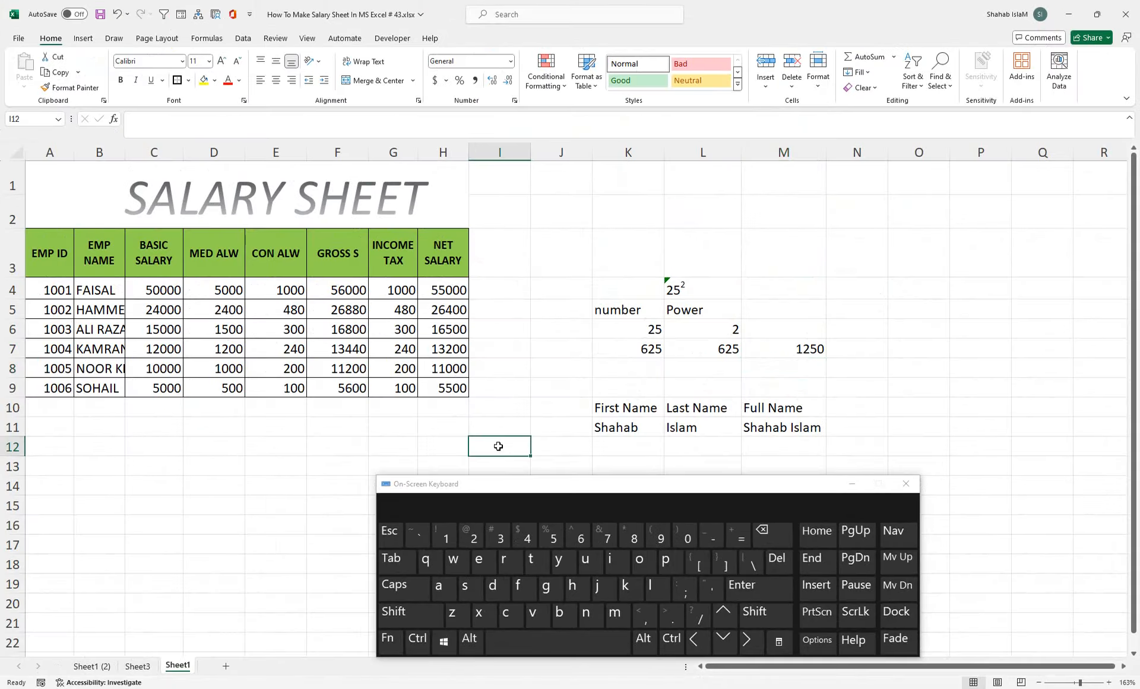